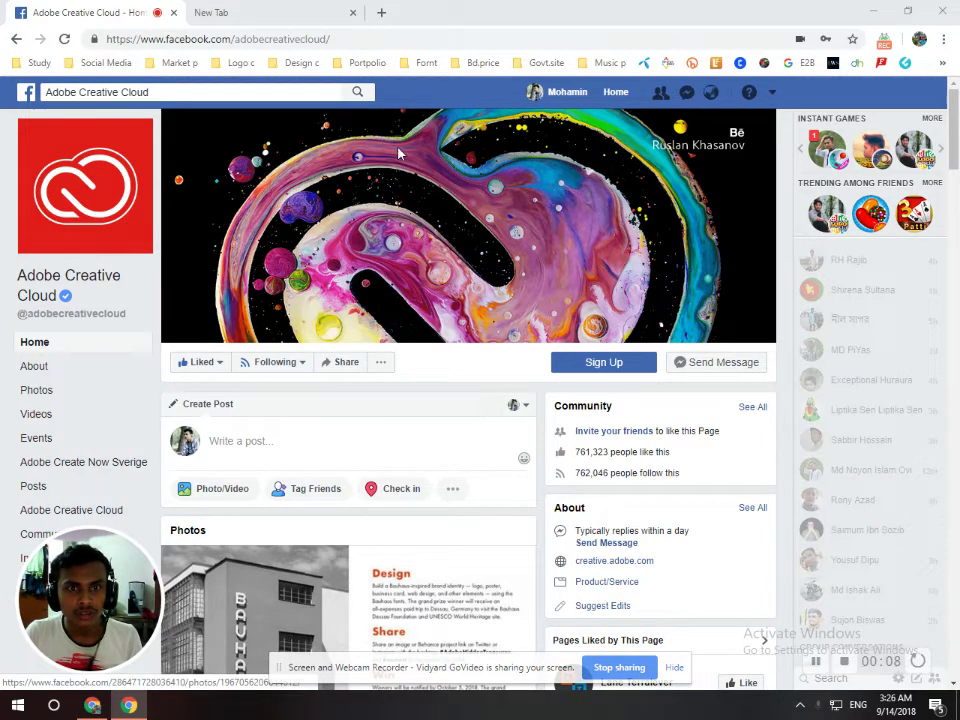
- Switch to the new browser tab showing the Google start page
{"action": "left_click", "coordinate": [255, 10]}
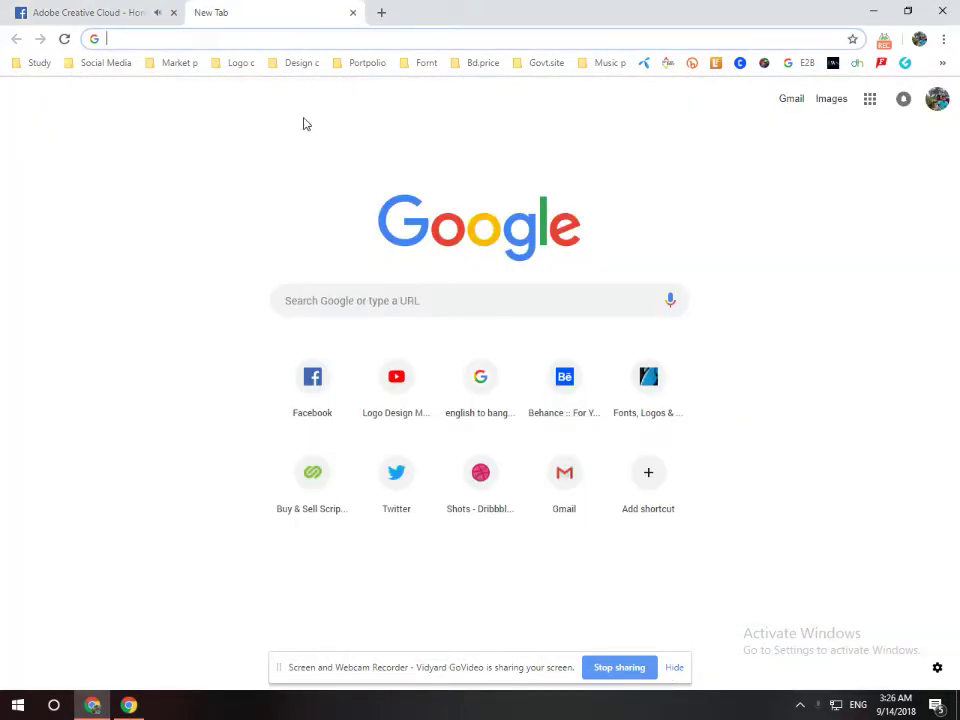
- Open the Gmail inbox, then launch Google Drive in a new tab from the apps grid
{"action": "left_click", "coordinate": [795, 101]}
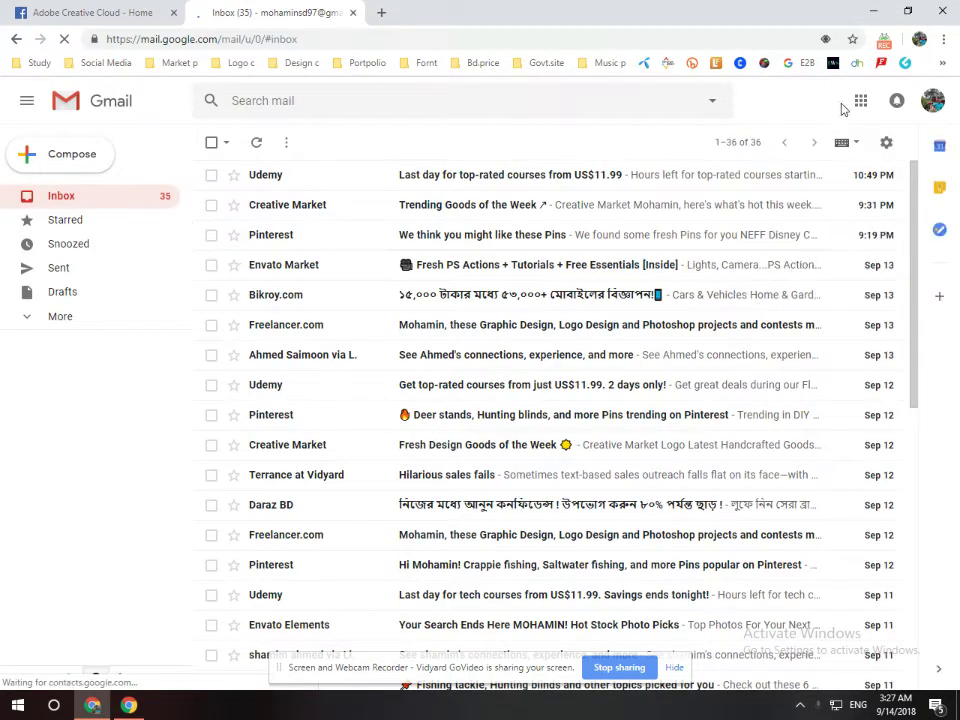
{"action": "left_click", "coordinate": [861, 101]}
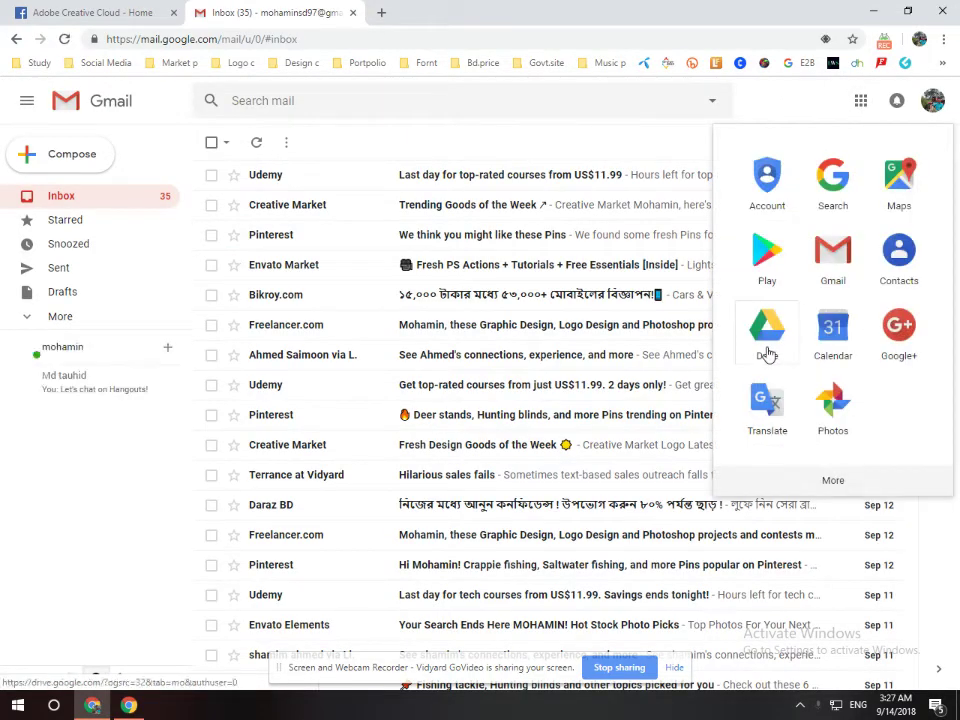
{"action": "left_click", "coordinate": [765, 347]}
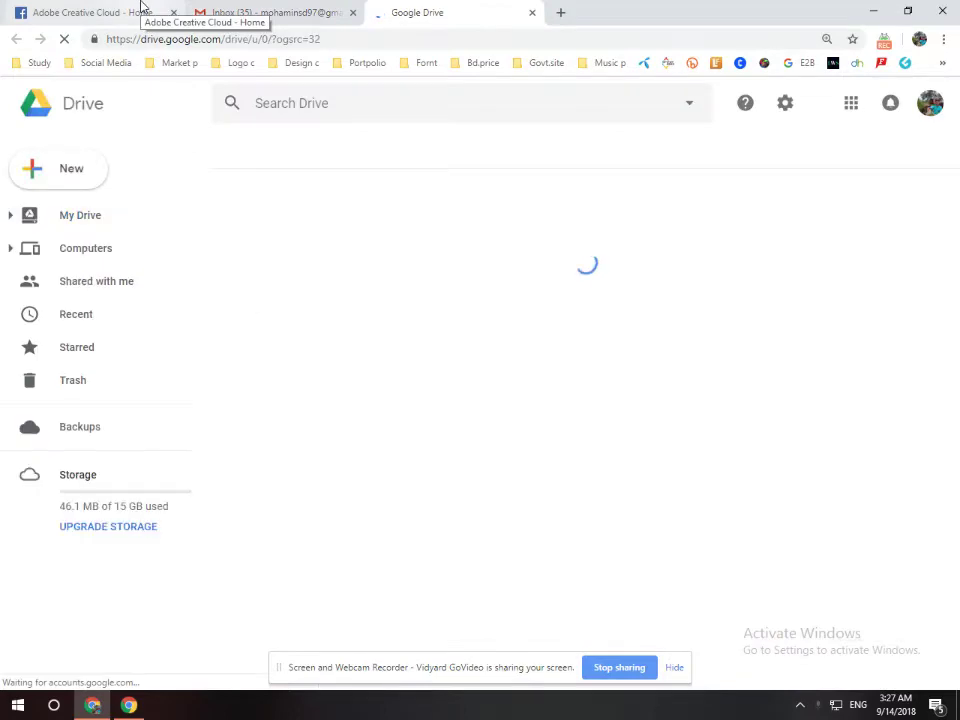
{"action": "left_click", "coordinate": [141, 10]}
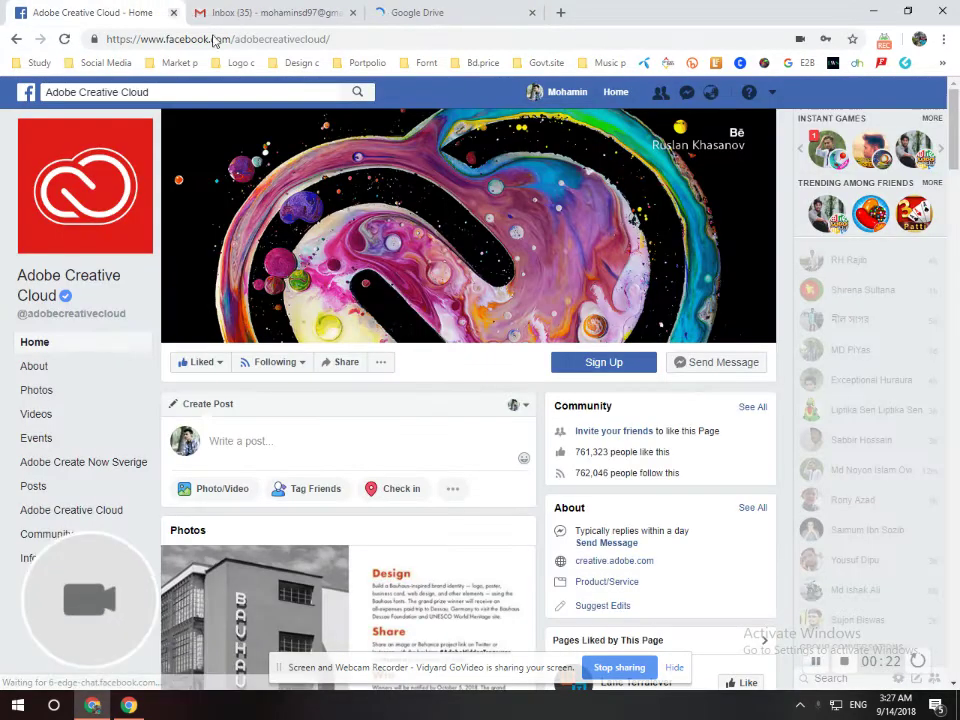
- Browse Adobe Creative Cloud's cover photos full size, ending on the hot-air-balloon cover (3 of 58)
{"action": "left_click", "coordinate": [470, 226]}
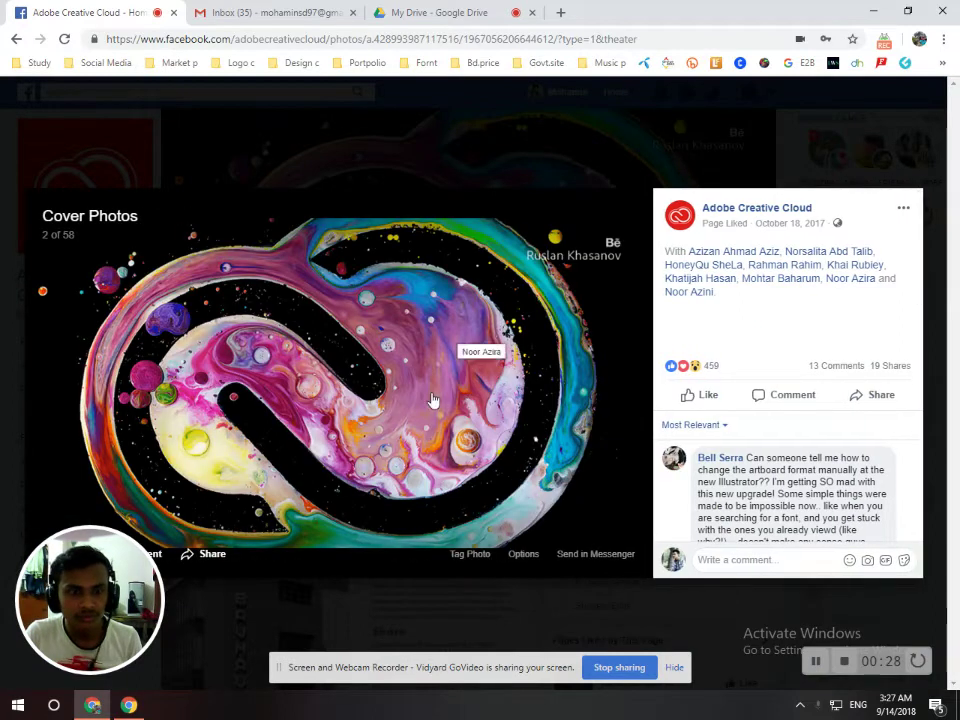
{"action": "mouse_move", "coordinate": [619, 371]}
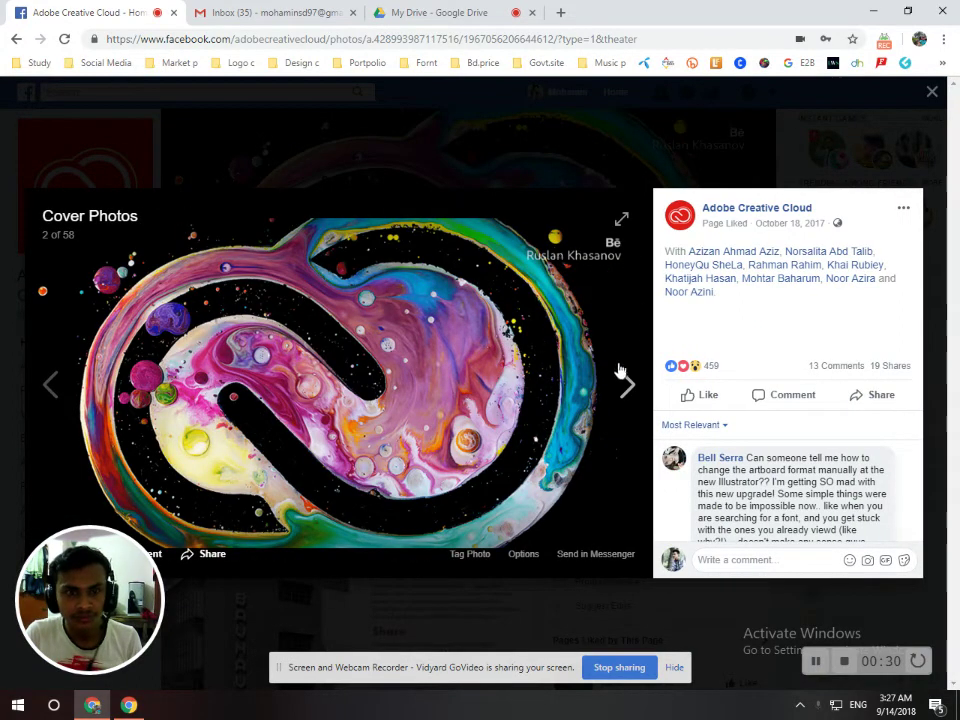
{"action": "left_click", "coordinate": [624, 384]}
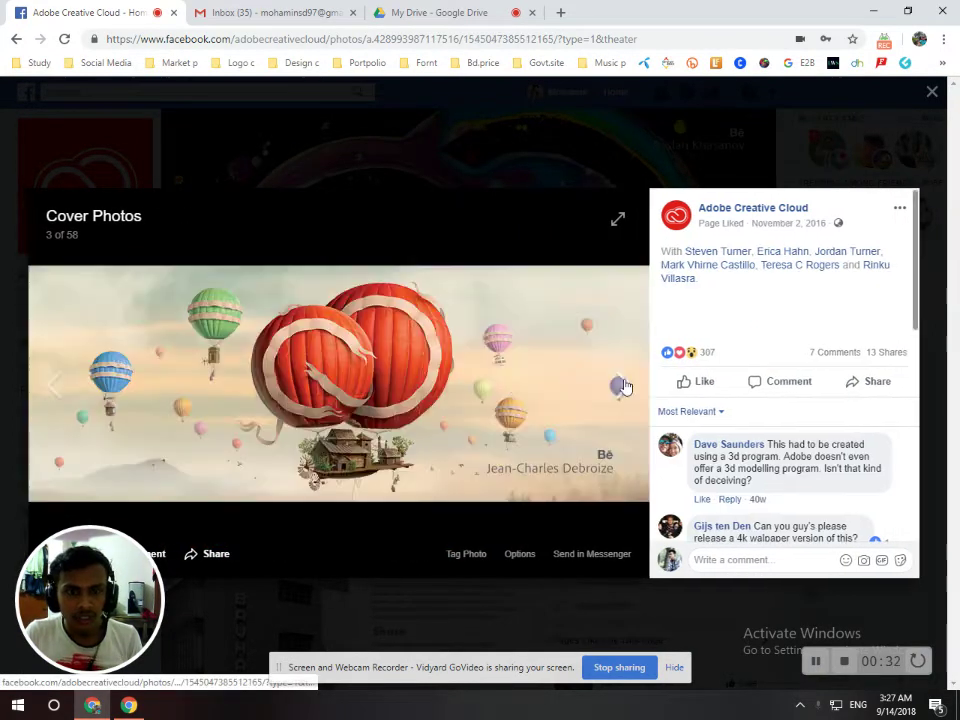
{"action": "left_click", "coordinate": [55, 389]}
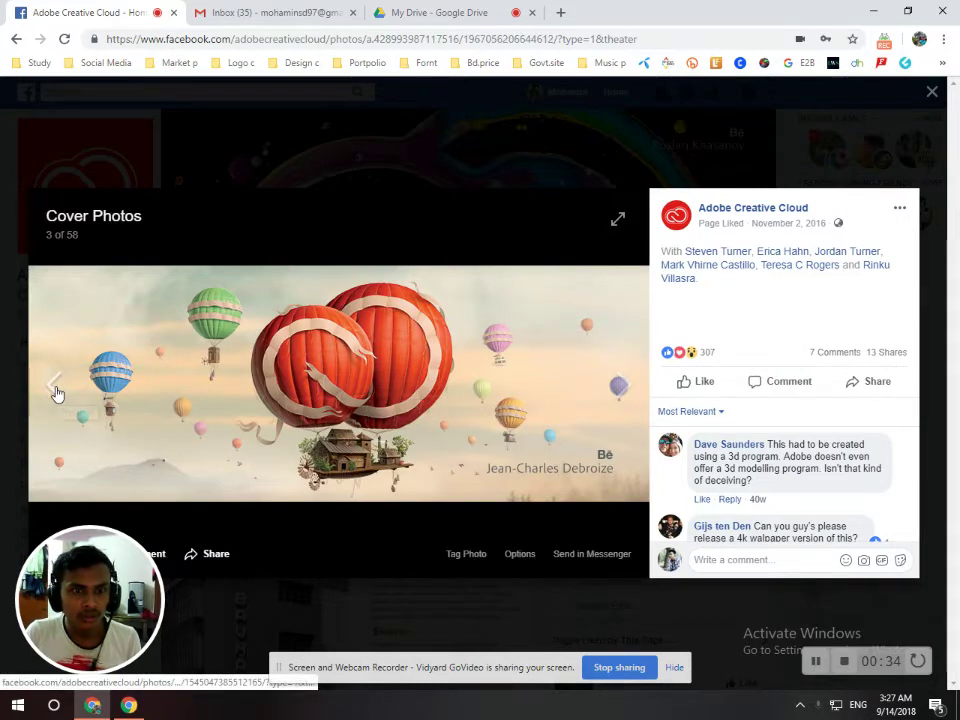
{"action": "left_click", "coordinate": [55, 389]}
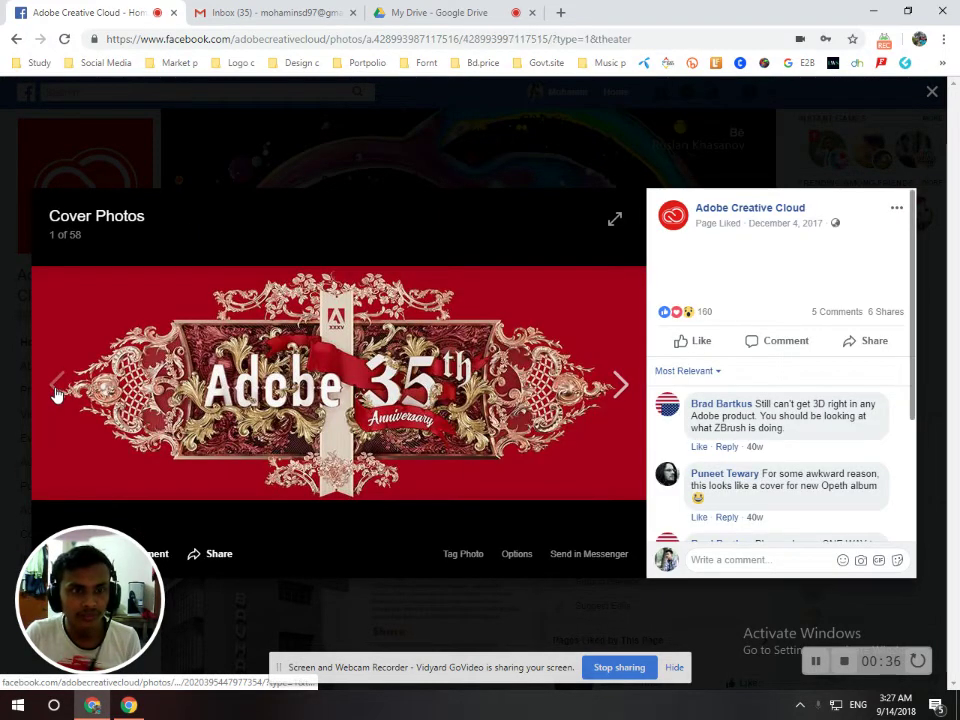
{"action": "left_click", "coordinate": [55, 392]}
{"action": "left_click", "coordinate": [612, 386]}
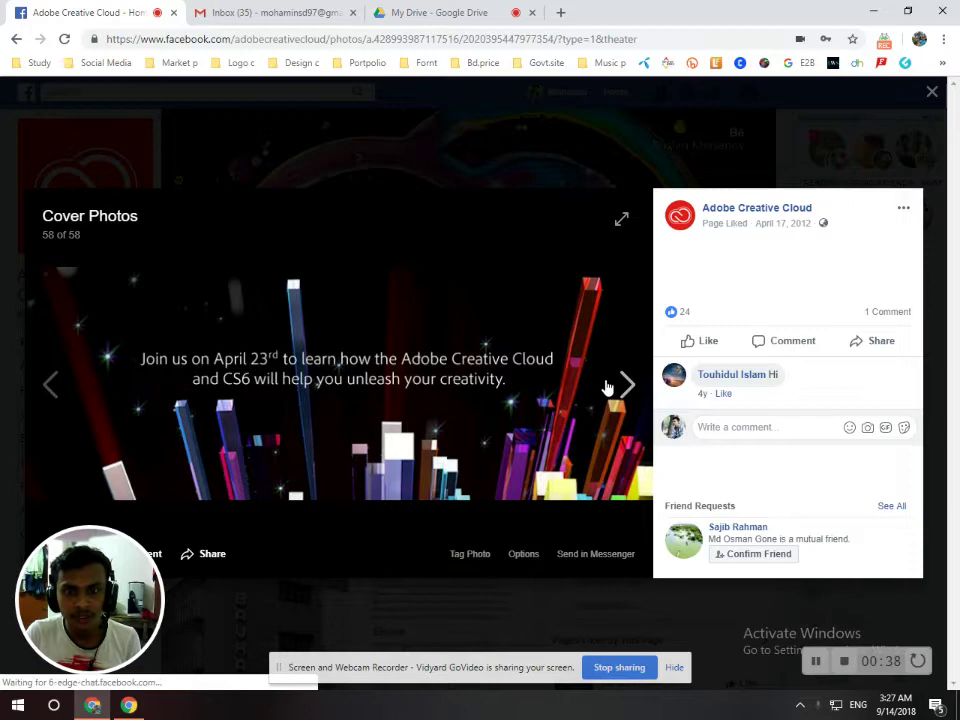
{"action": "left_click", "coordinate": [618, 387]}
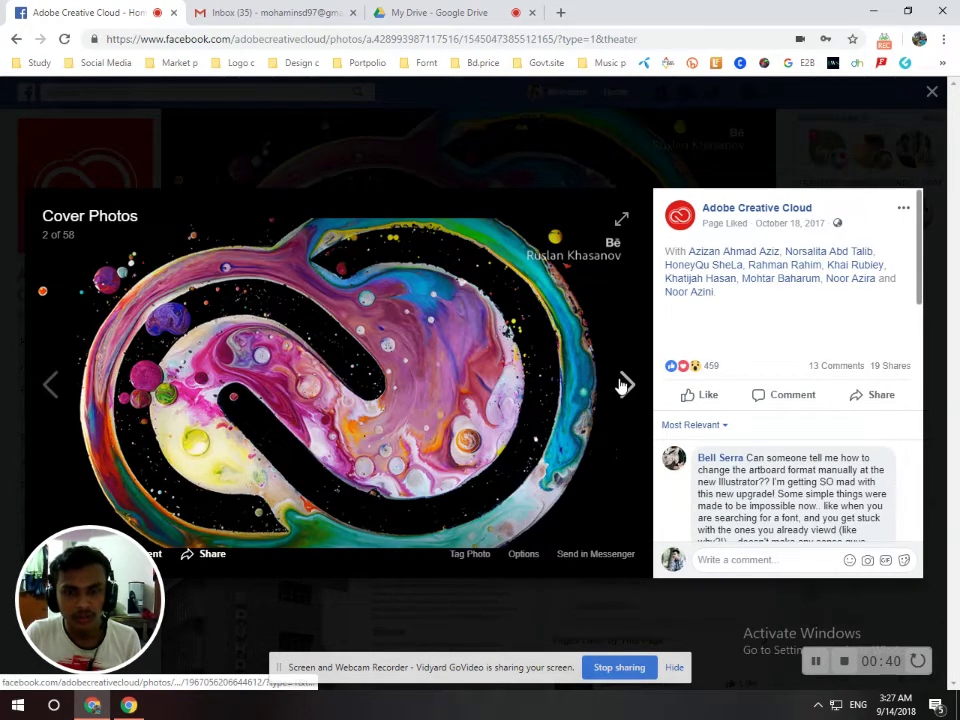
{"action": "left_click", "coordinate": [621, 385]}
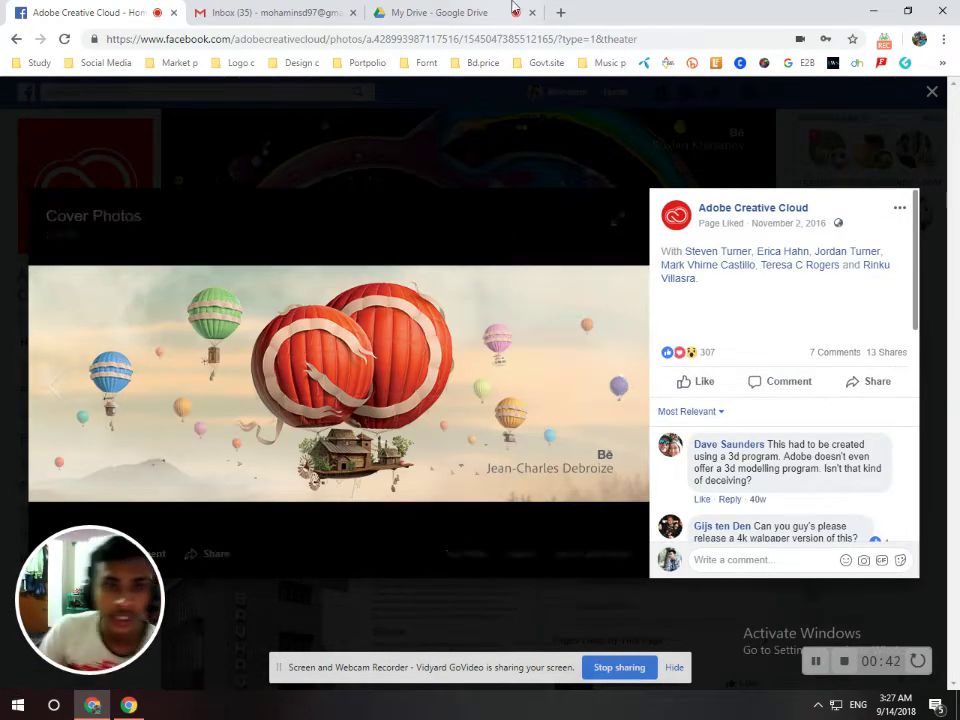
{"action": "left_click", "coordinate": [432, 13]}
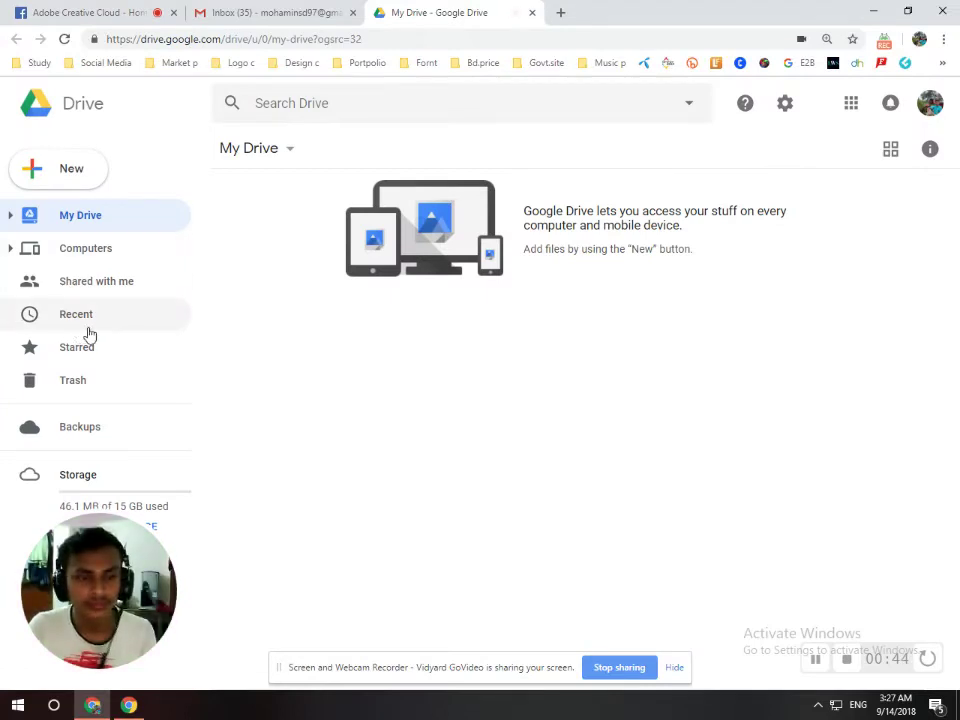
- Create a blank Google Slides presentation from Drive's New menu
{"action": "left_click", "coordinate": [63, 172]}
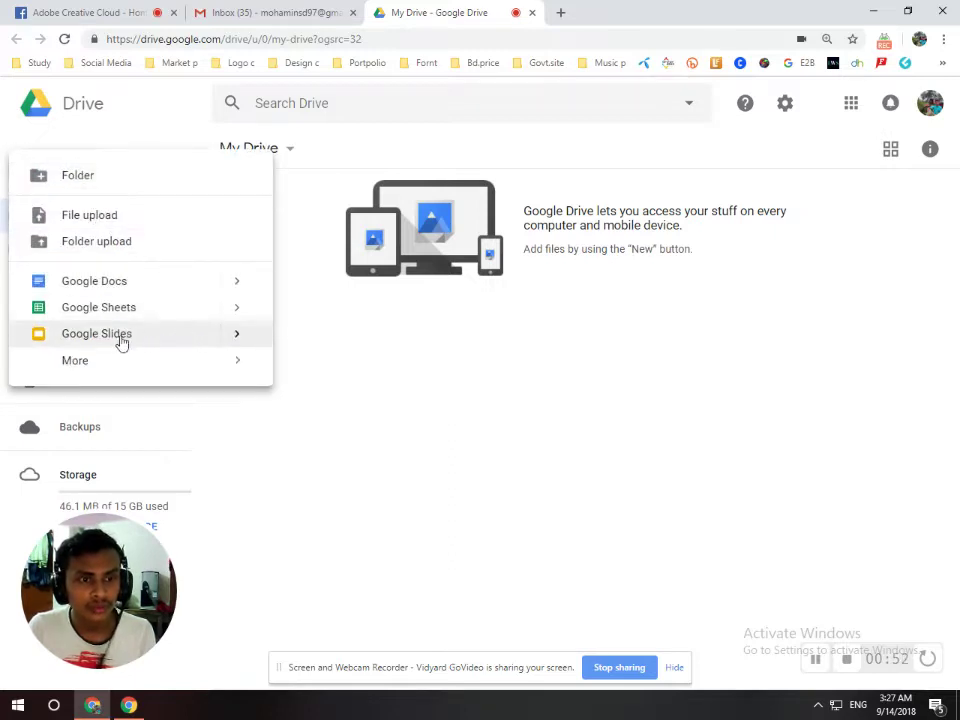
{"action": "left_click", "coordinate": [236, 334]}
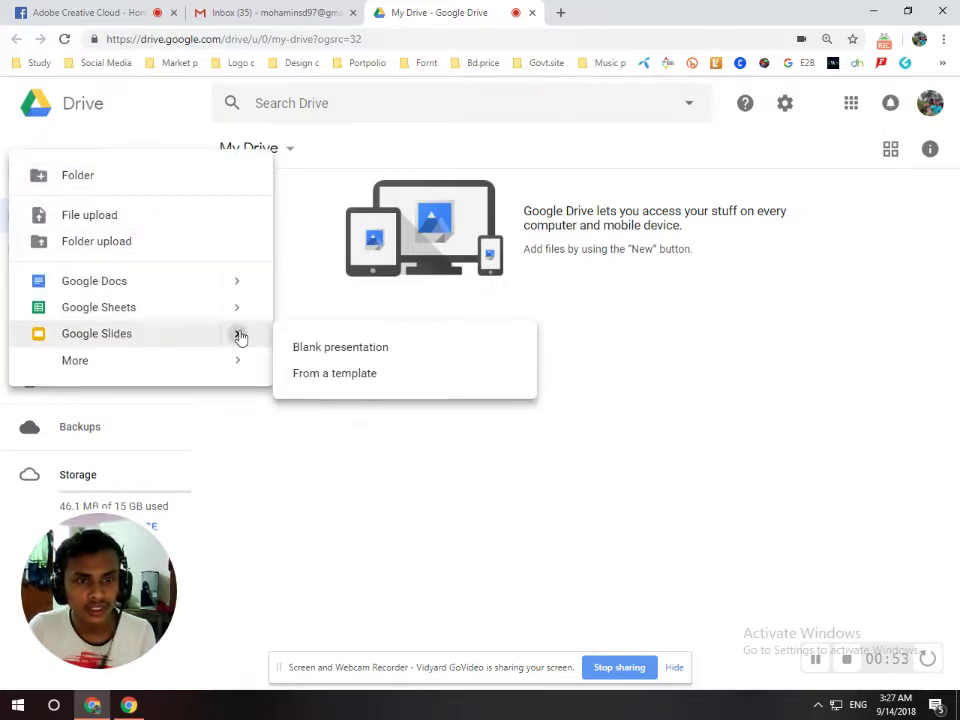
{"action": "left_click", "coordinate": [371, 356]}
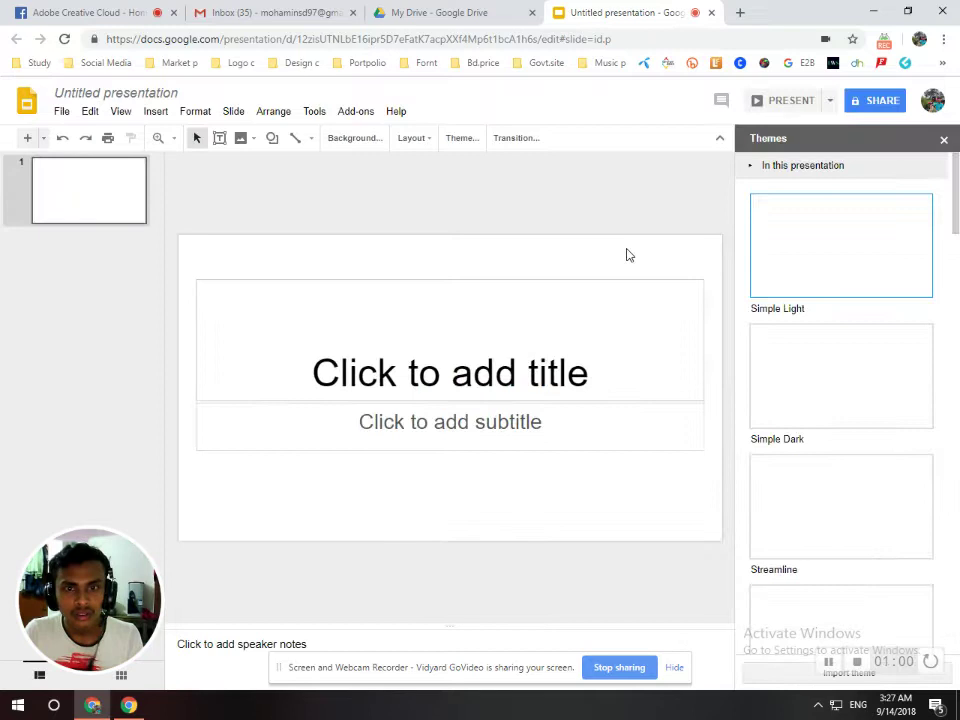
- Close the themes panel and delete both the title and subtitle placeholders from slide 1
{"action": "left_click", "coordinate": [943, 140]}
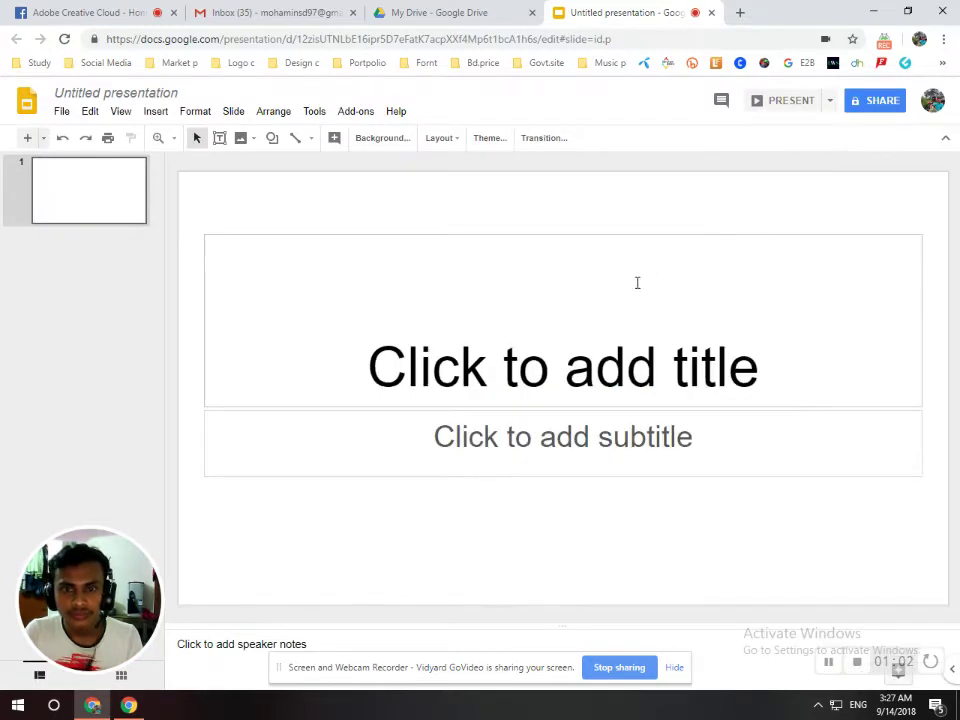
{"action": "left_click", "coordinate": [614, 238]}
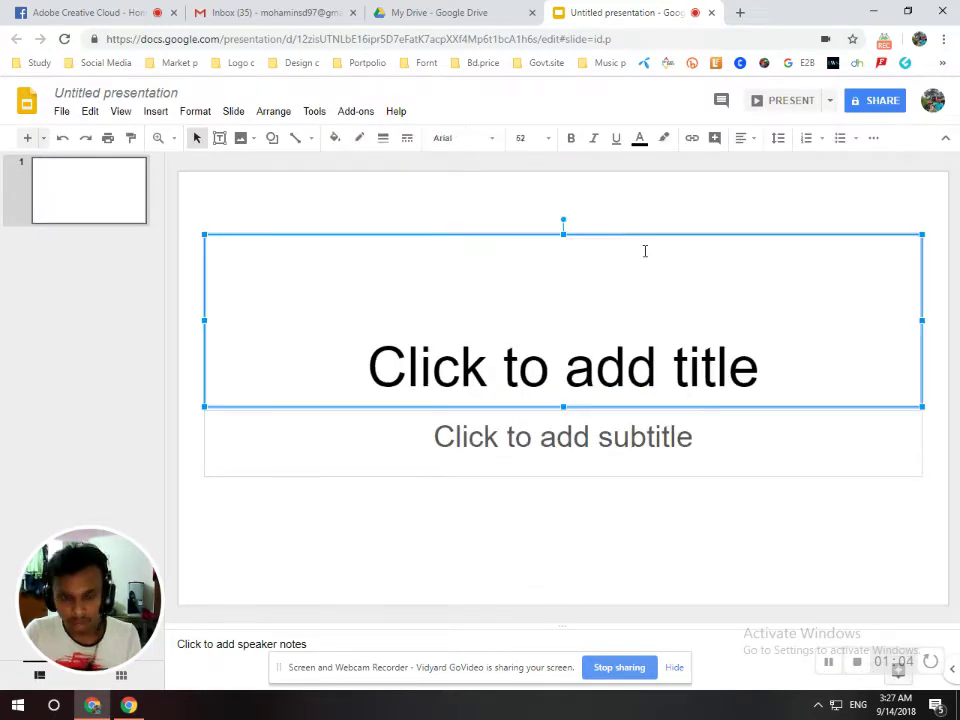
{"action": "key", "text": "Delete"}
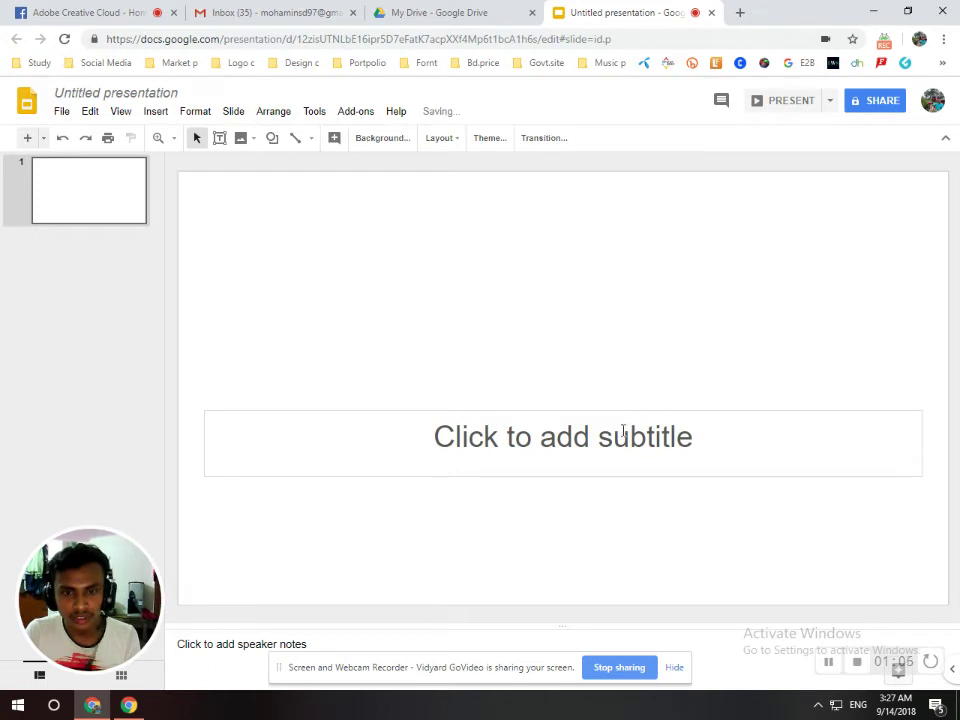
{"action": "left_click", "coordinate": [623, 432]}
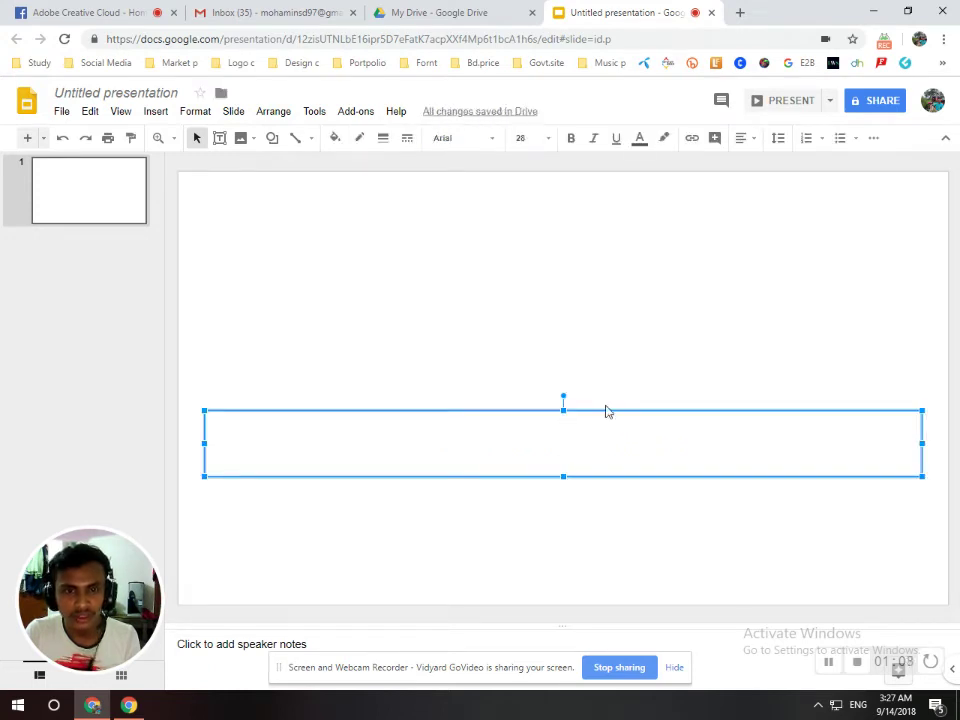
{"action": "key", "text": "Escape"}
{"action": "key", "text": "Escape"}
{"action": "left_click", "coordinate": [615, 421]}
{"action": "key", "text": "Escape"}
{"action": "key", "text": "Escape"}
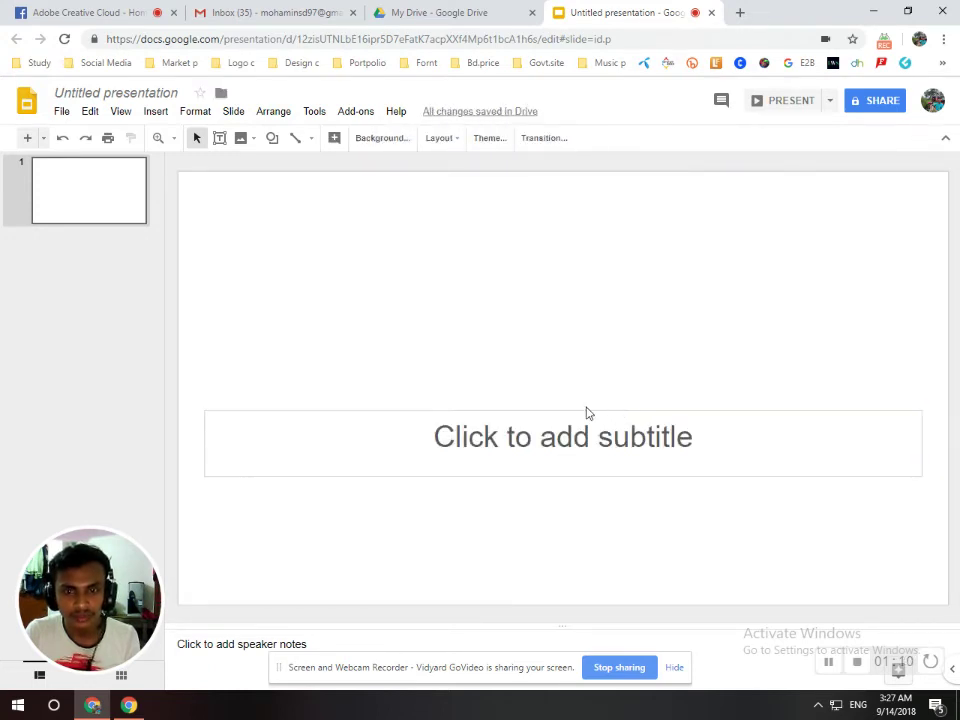
{"action": "left_click", "coordinate": [565, 412]}
{"action": "key", "text": "Delete"}
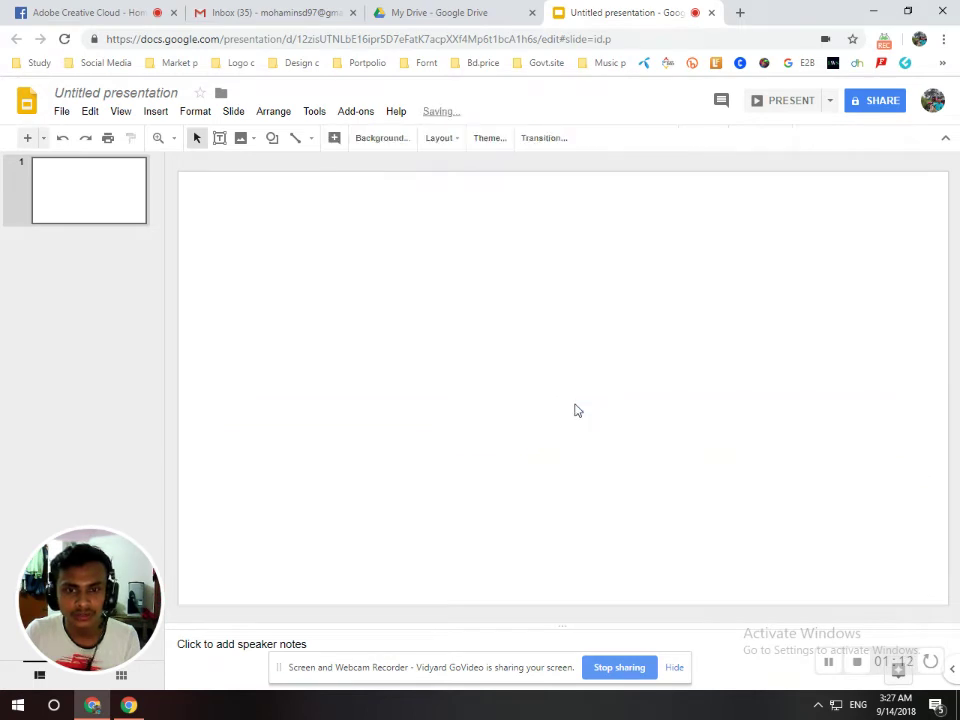
- Check Page setup's Custom size of 10 × 5.62 inches and open a new blank browser tab
{"action": "left_click", "coordinate": [61, 112]}
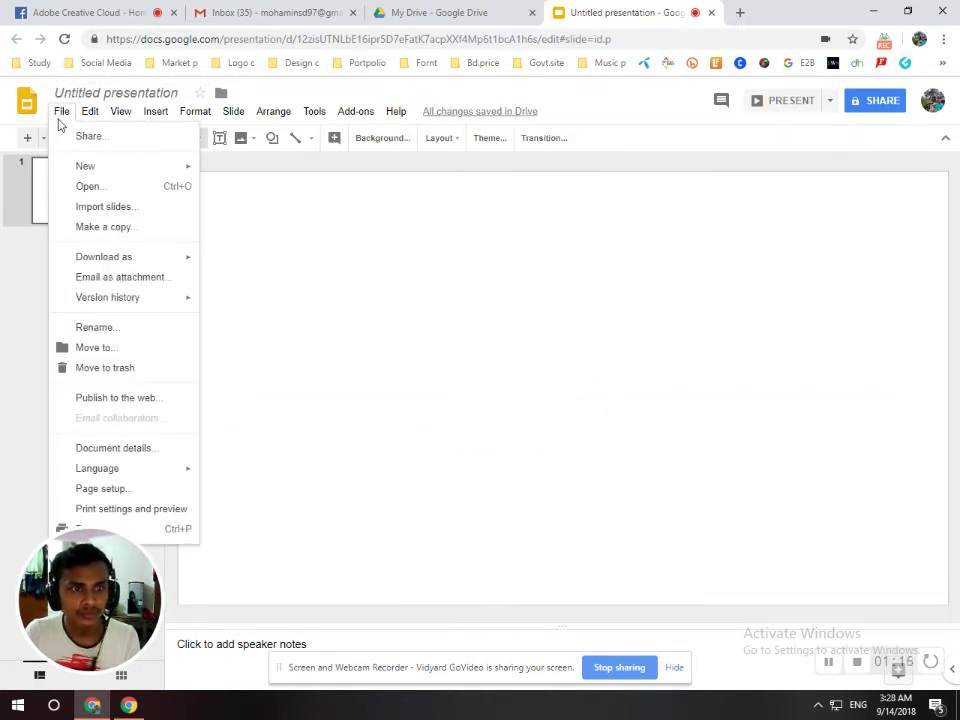
{"action": "key", "text": "ctrl+plus"}
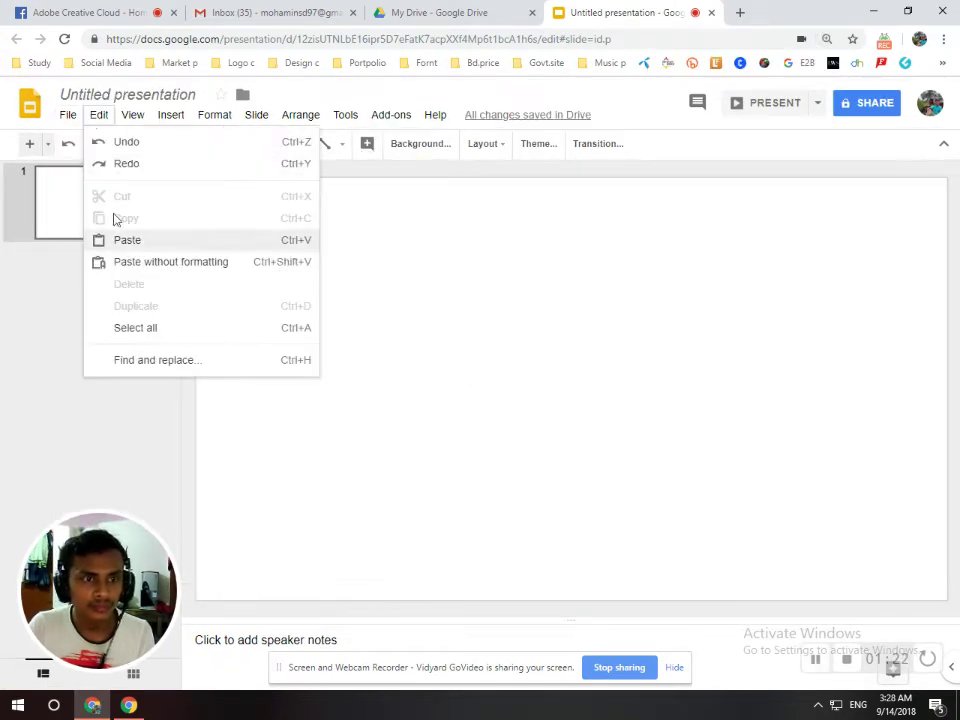
{"action": "key", "text": "alt+f"}
{"action": "key", "text": "ctrl+minus"}
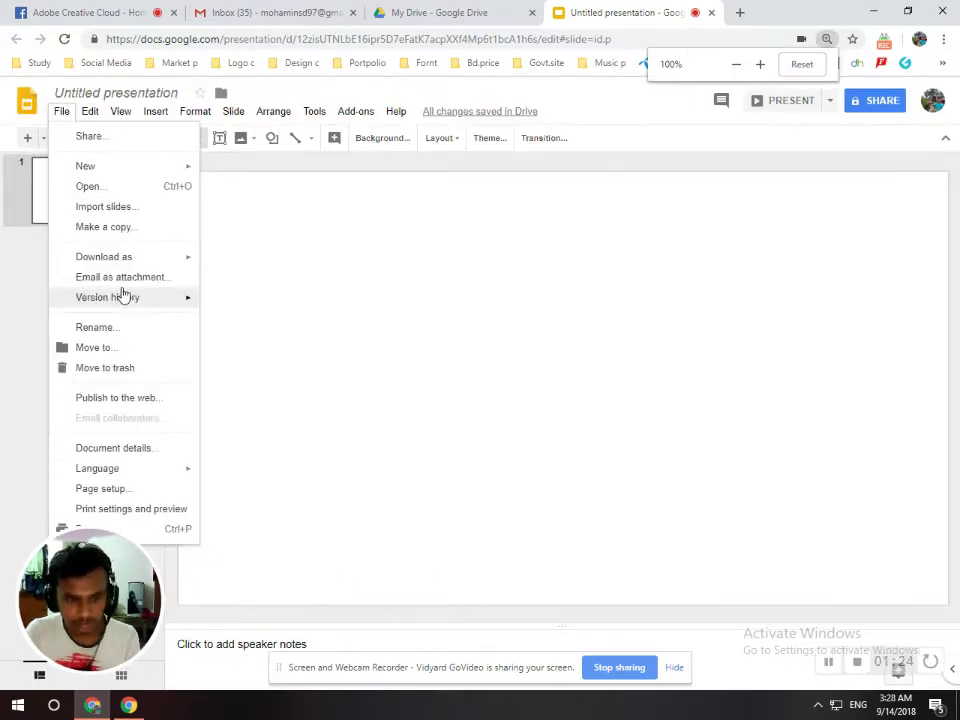
{"action": "left_click", "coordinate": [125, 490]}
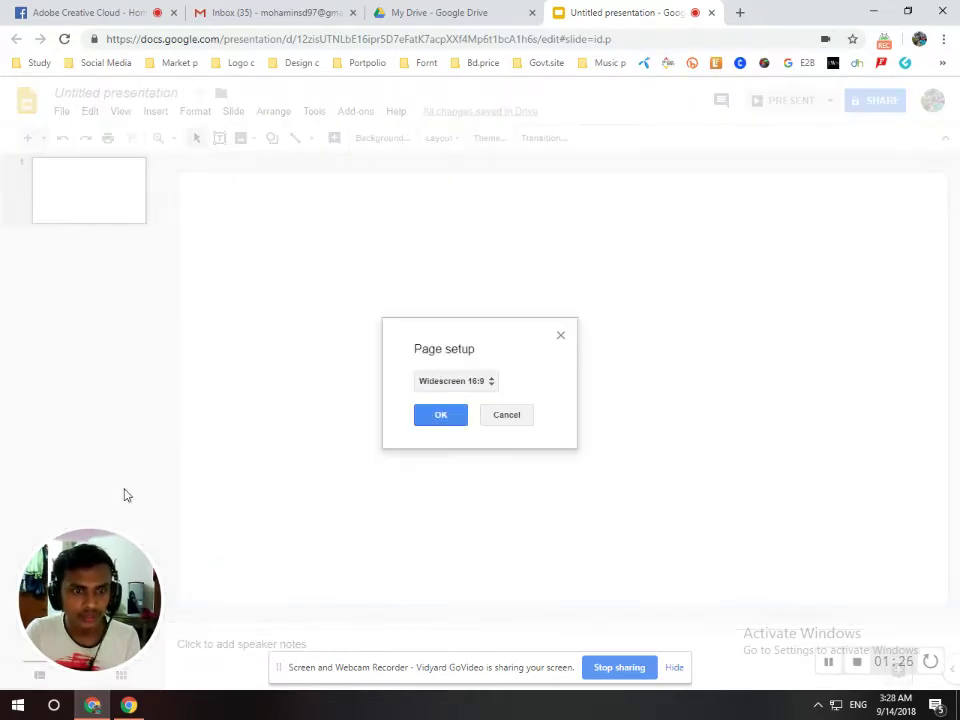
{"action": "key", "text": "ctrl+plus"}
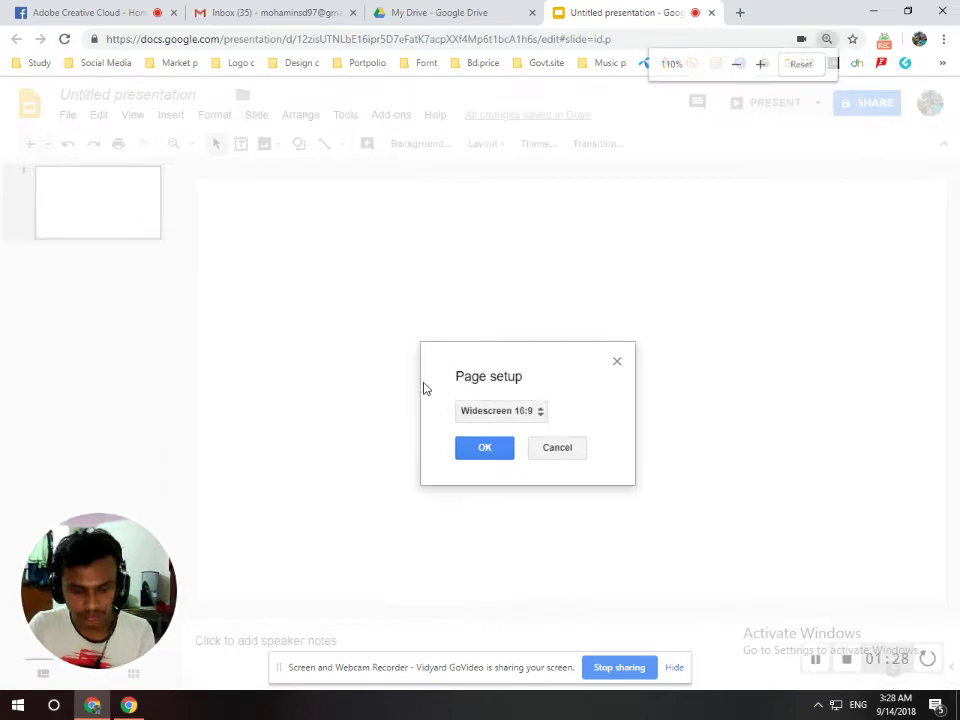
{"action": "left_click", "coordinate": [538, 419]}
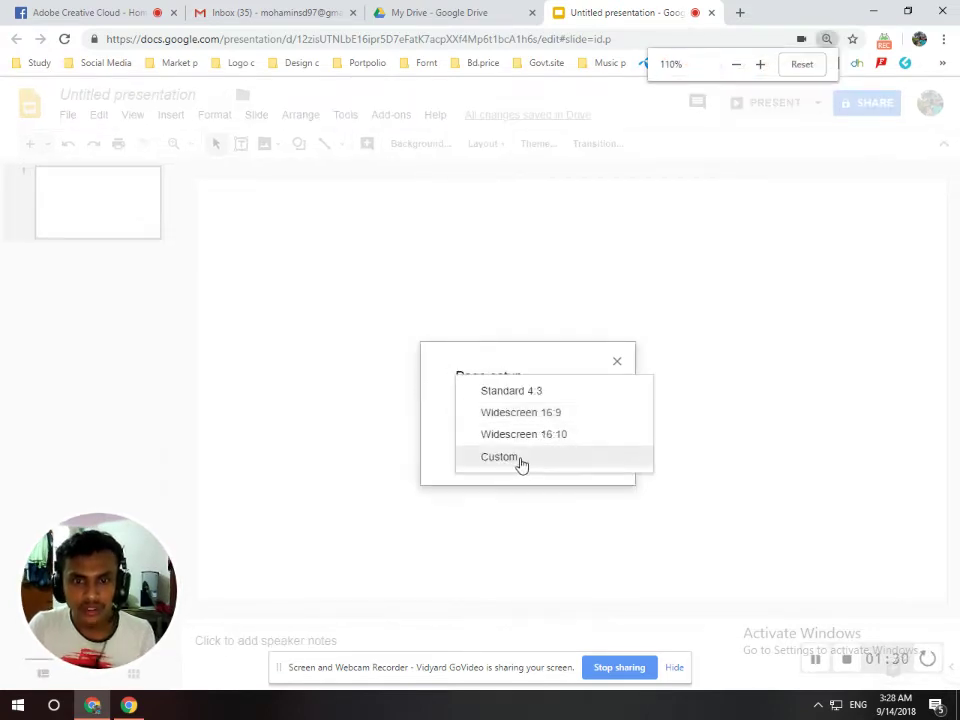
{"action": "left_click", "coordinate": [519, 457]}
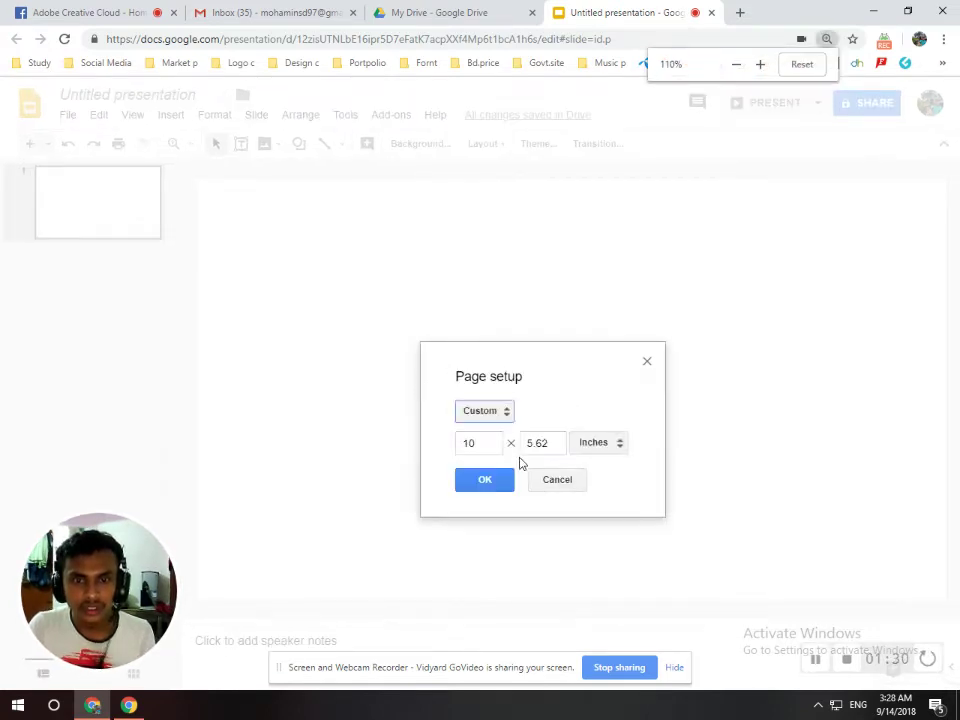
{"action": "left_click", "coordinate": [740, 12]}
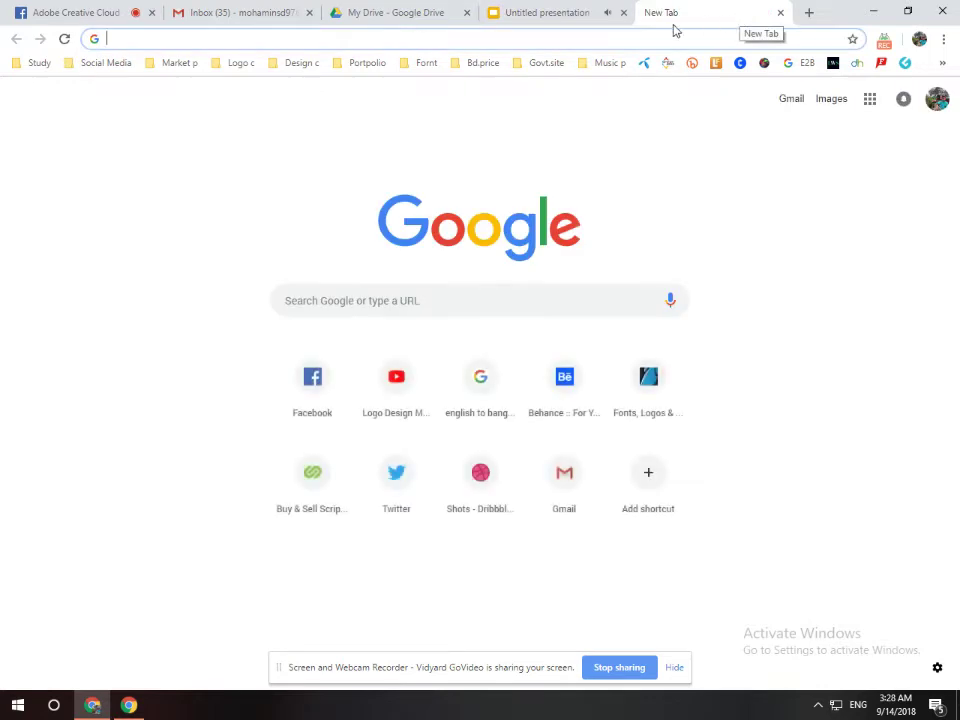
{"action": "left_click", "coordinate": [598, 10]}
- Search 'facebook cover page size 2018' and view the DreamGrow cheat sheet giving 828x315
{"action": "left_click", "coordinate": [675, 8]}
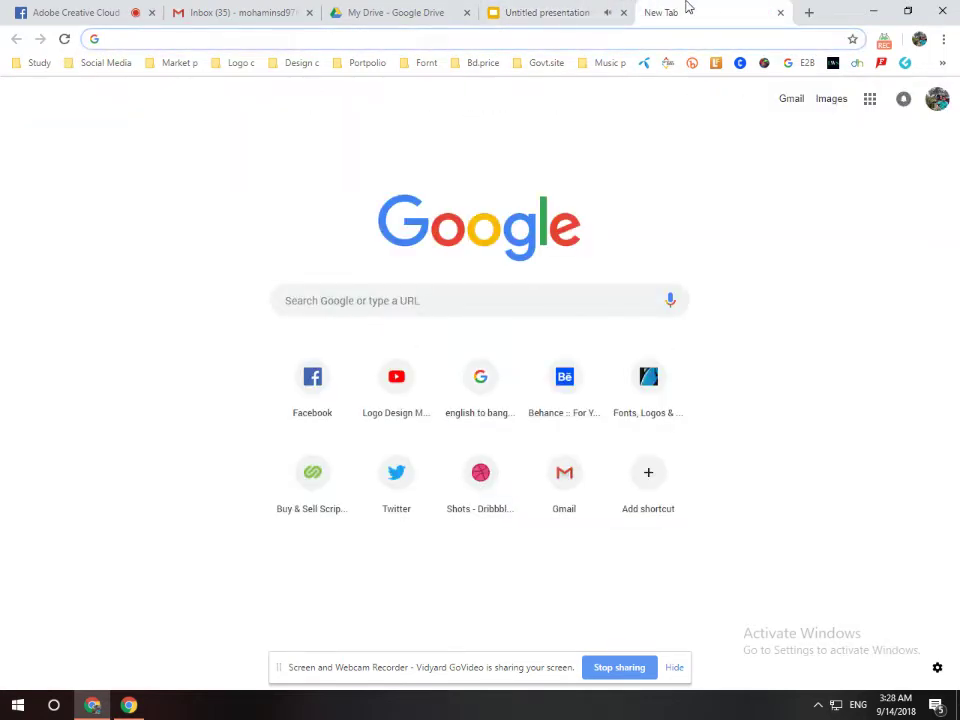
{"action": "type", "text": "p"}
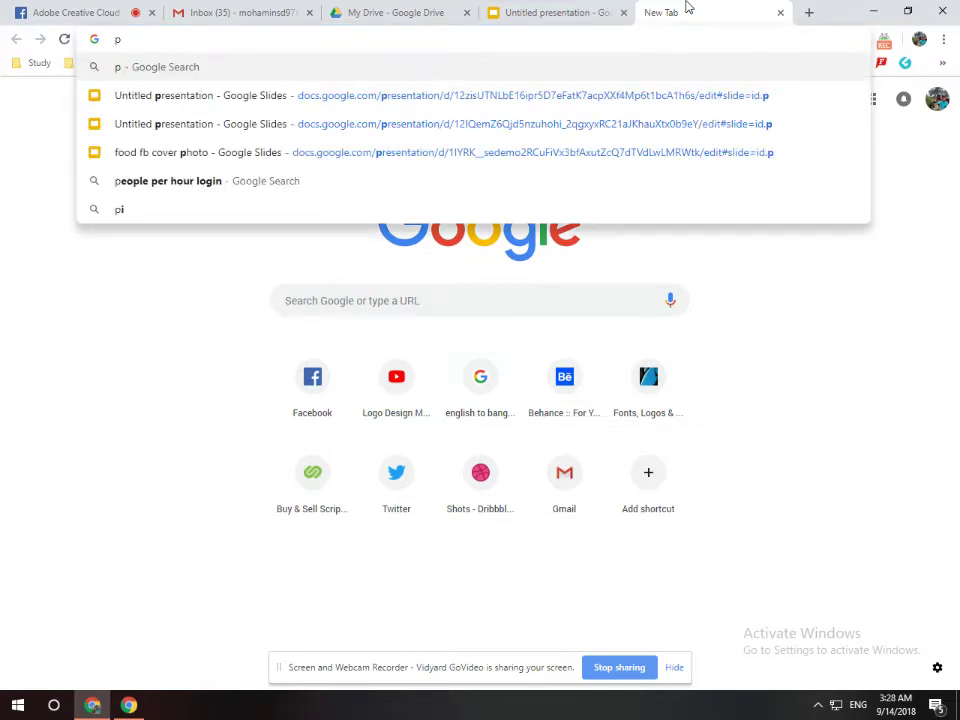
{"action": "key", "text": "BackSpace"}
{"action": "type", "text": "facebook "}
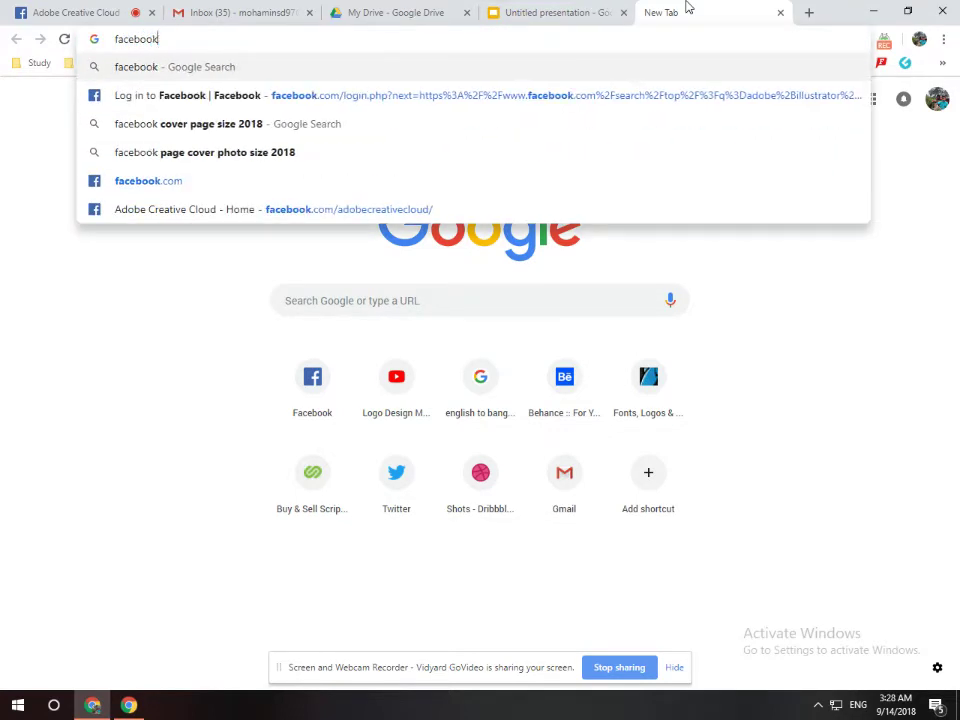
{"action": "type", "text": "covve"}
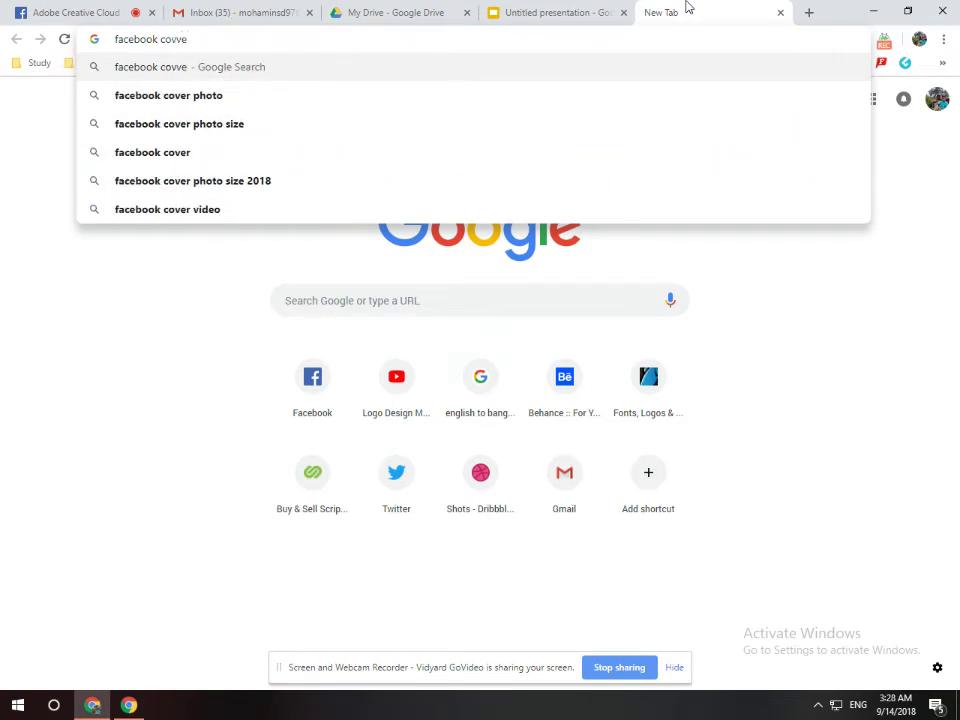
{"action": "key", "text": "BackSpace"}
{"action": "key", "text": "BackSpace"}
{"action": "type", "text": "er"}
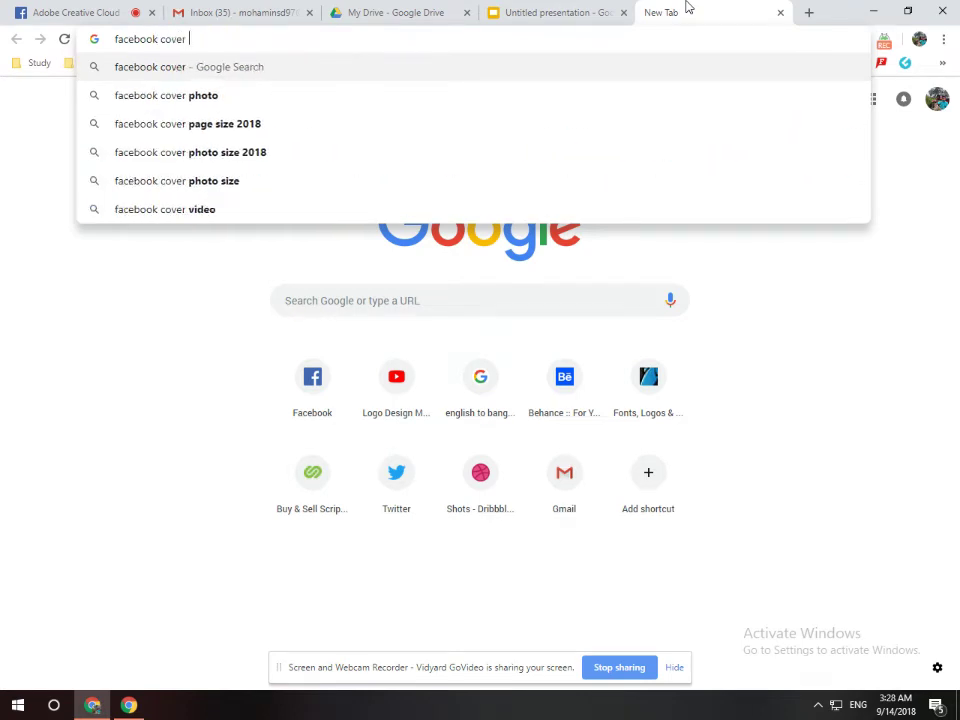
{"action": "type", "text": " pa"}
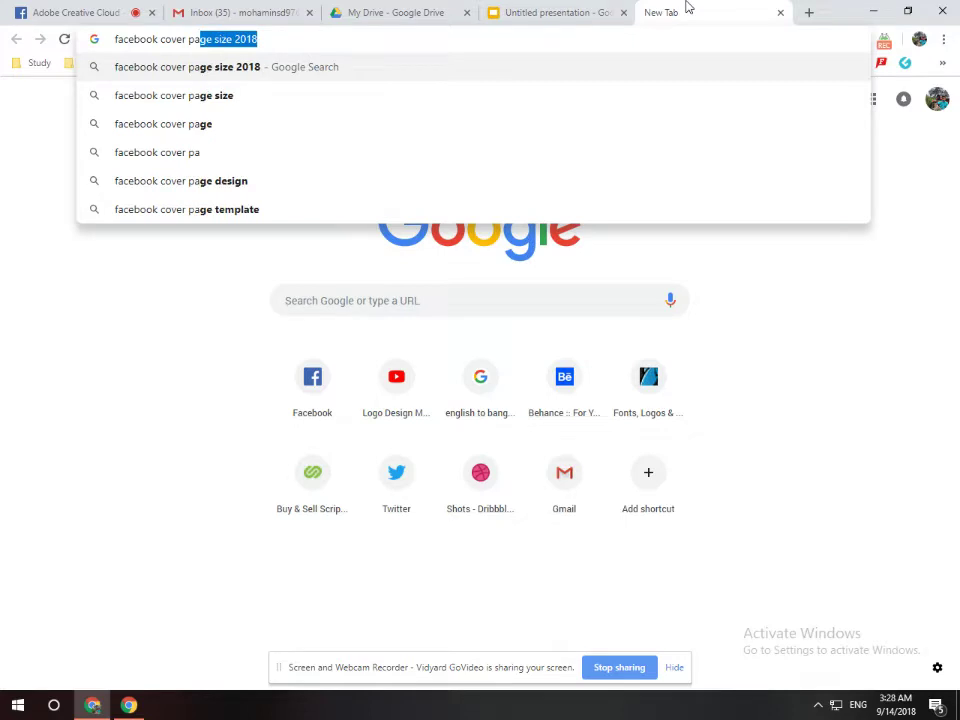
{"action": "key", "text": "Return"}
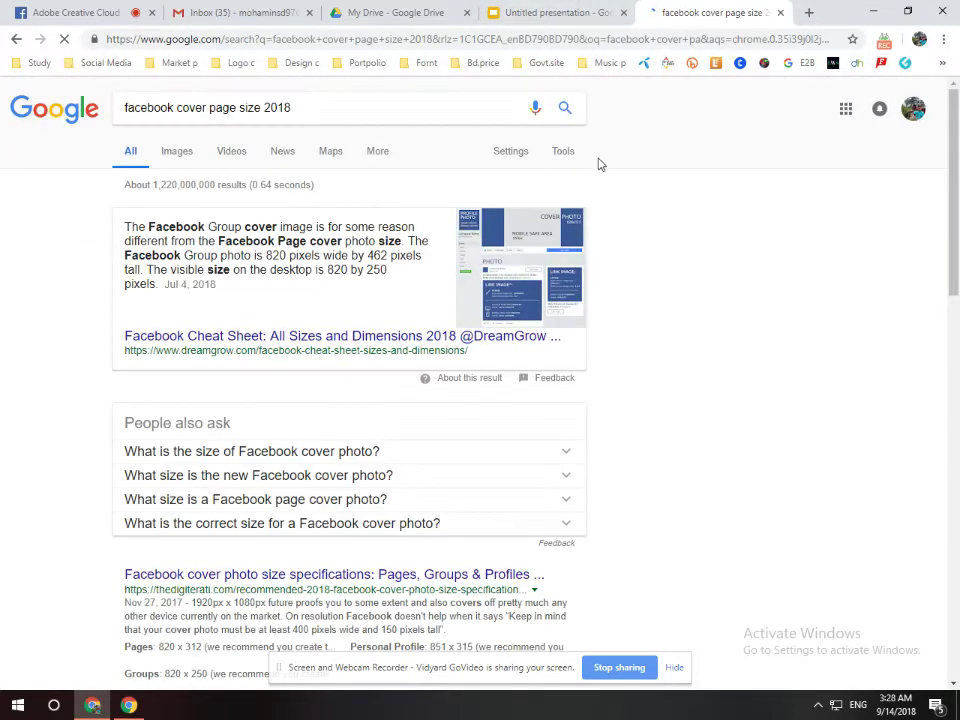
{"action": "middle_click", "coordinate": [525, 258]}
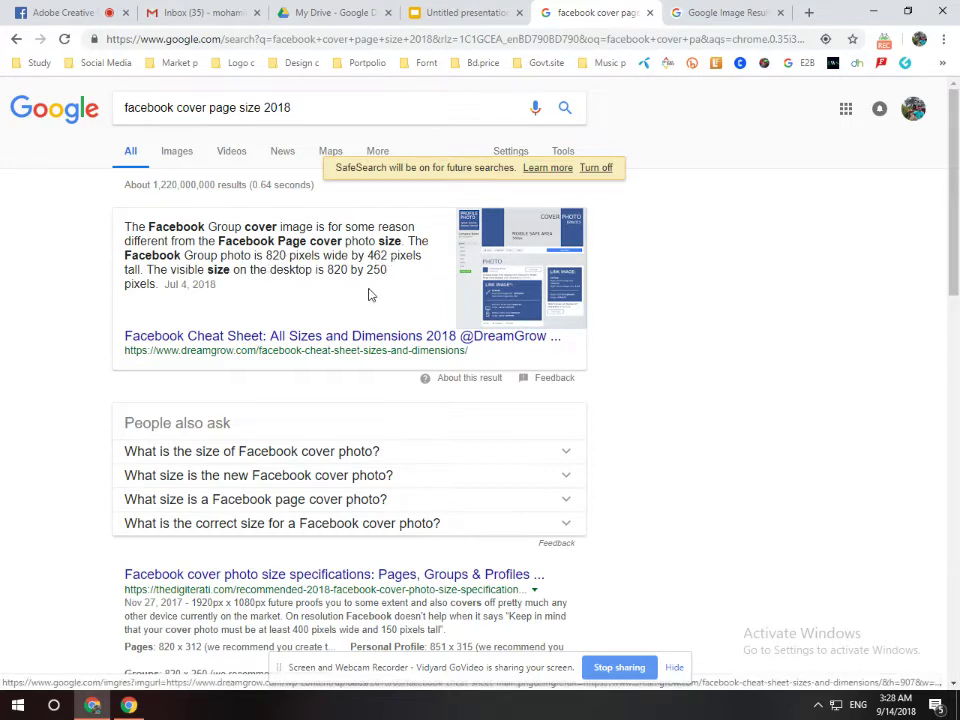
{"action": "left_click", "coordinate": [705, 13]}
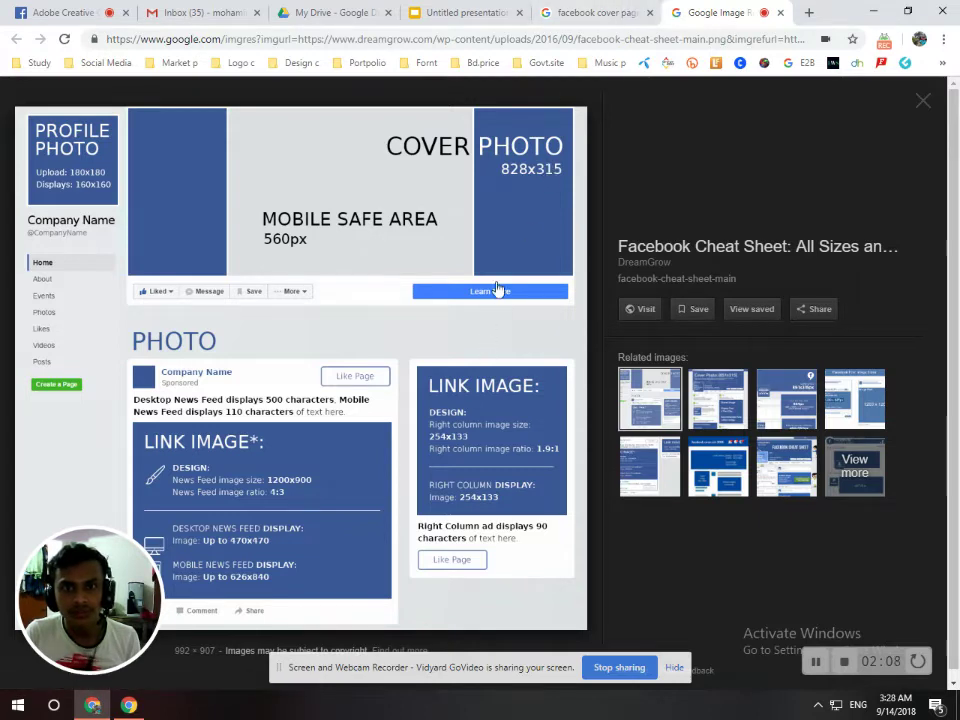
{"action": "left_click", "coordinate": [455, 12]}
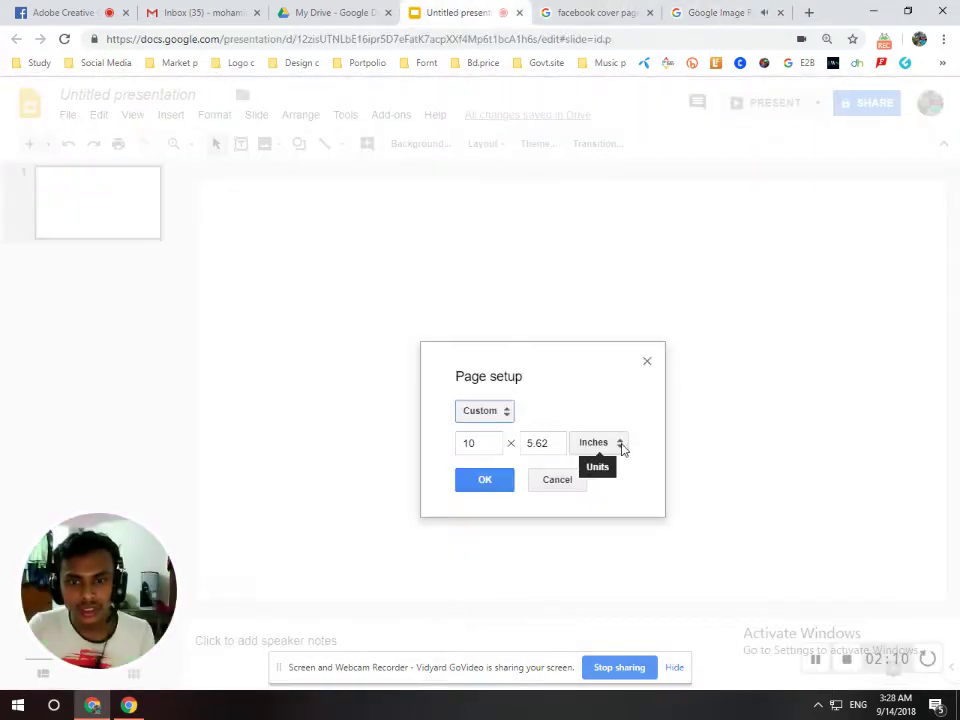
- Set the slide size to 828 × 315 pixels in Page setup
{"action": "left_click", "coordinate": [621, 450]}
{"action": "left_click", "coordinate": [621, 508]}
{"action": "double_click", "coordinate": [489, 444]}
{"action": "type", "text": "828"}
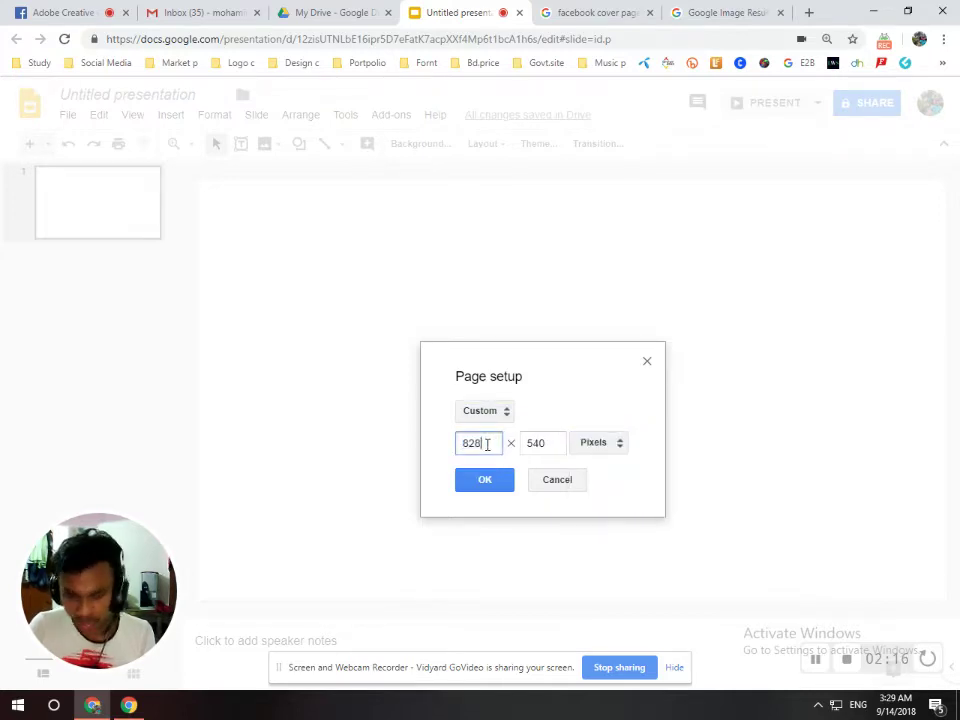
{"action": "left_click", "coordinate": [612, 12]}
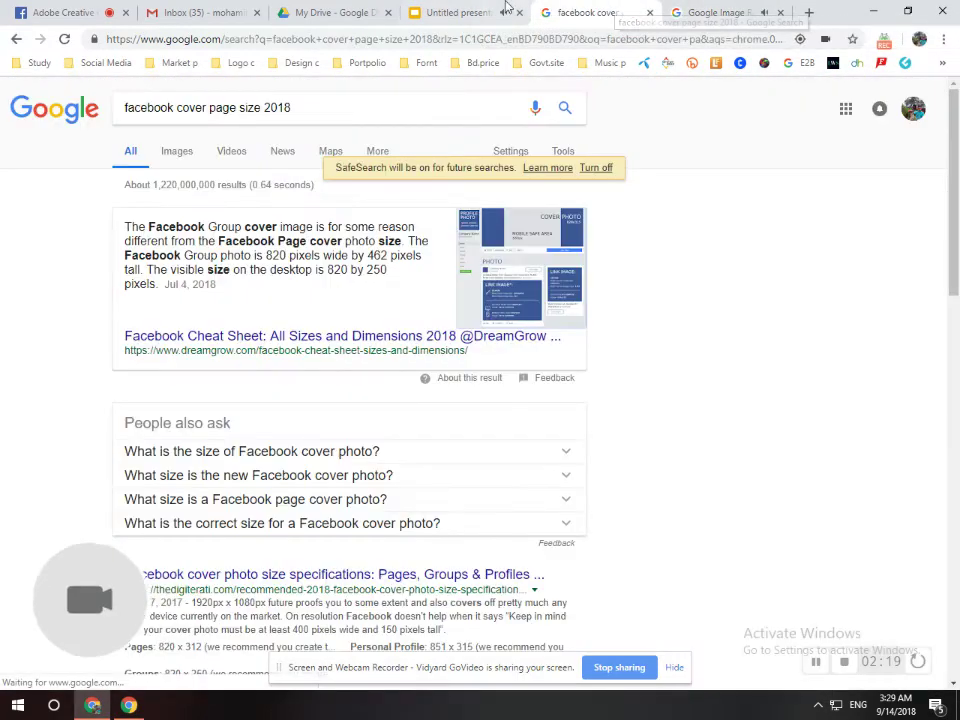
{"action": "left_click", "coordinate": [460, 12]}
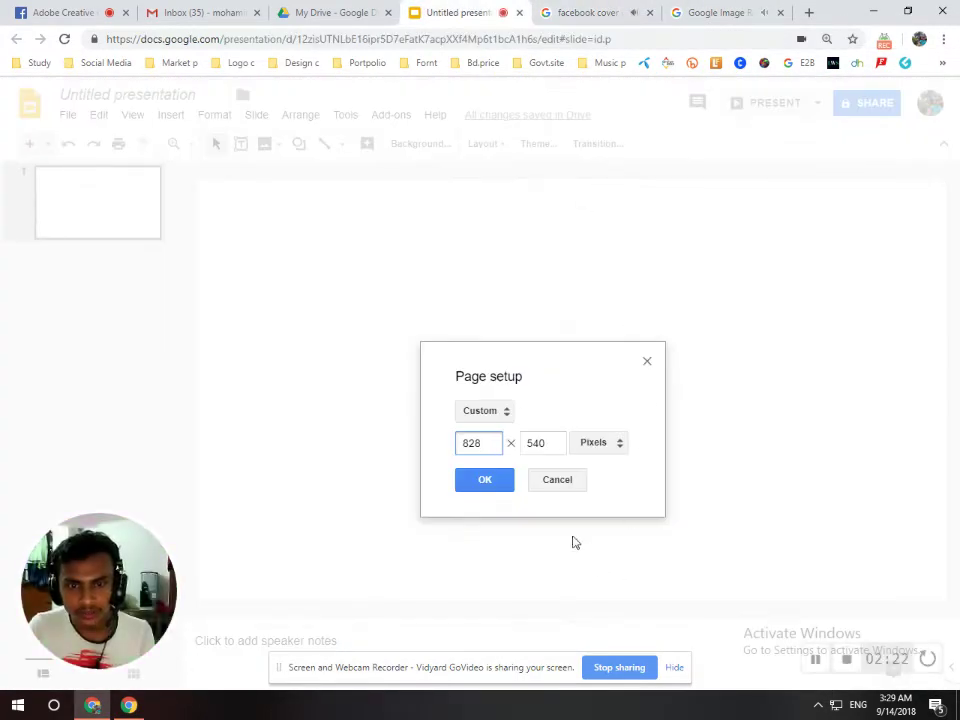
{"action": "double_click", "coordinate": [547, 443]}
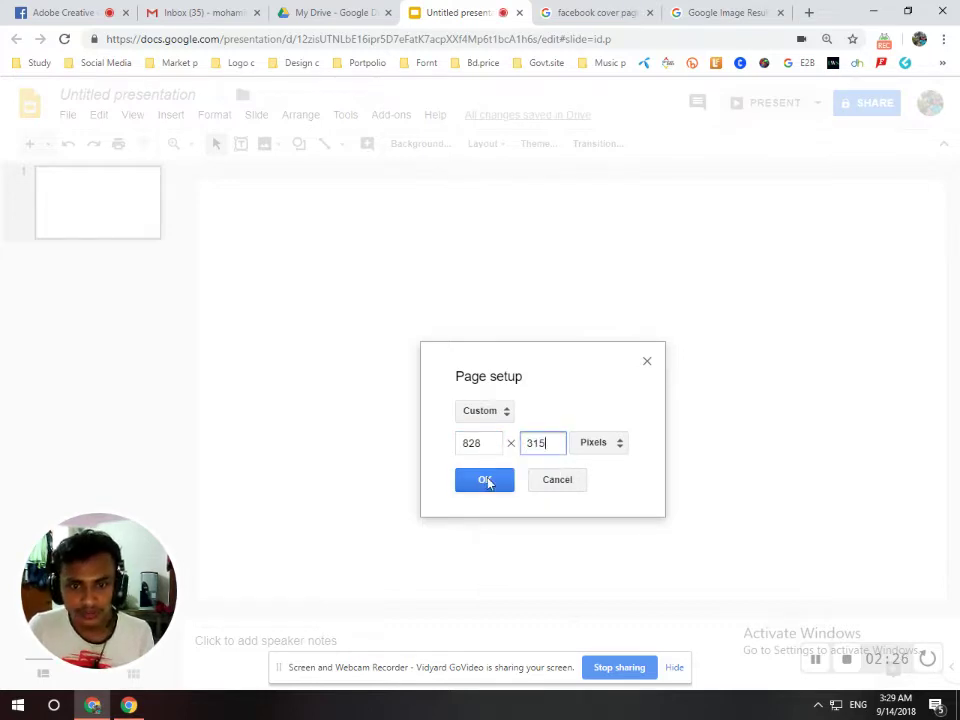
{"action": "left_click", "coordinate": [484, 480]}
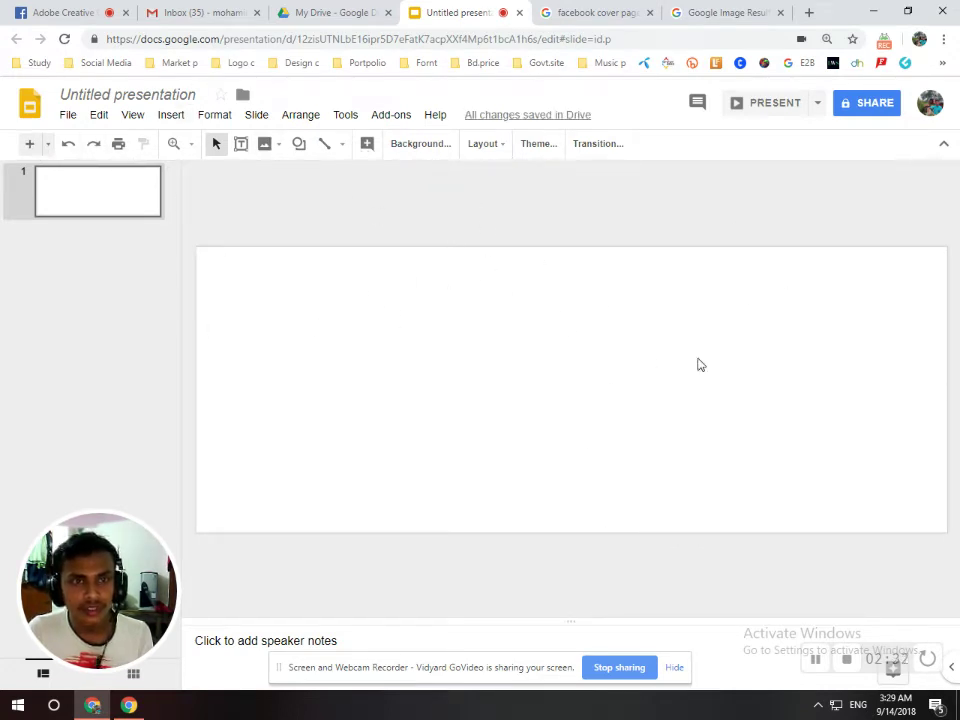
{"action": "left_click", "coordinate": [178, 116]}
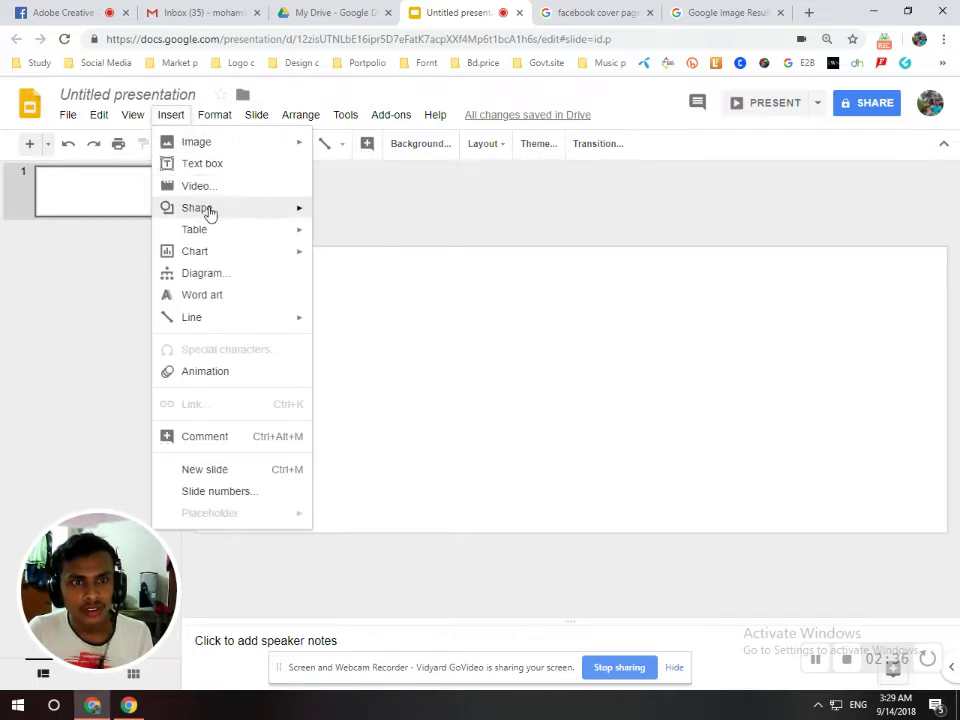
{"action": "mouse_move", "coordinate": [360, 213]}
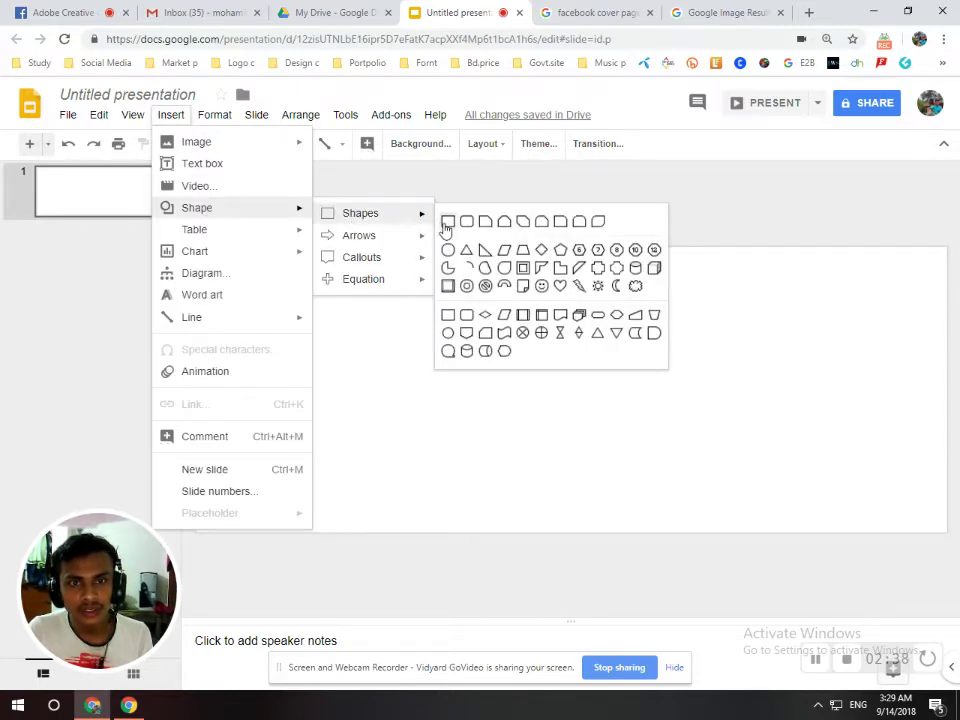
- Draw a rectangle over the slide and align its top, left and bottom with the slide edges
{"action": "left_click", "coordinate": [447, 221]}
{"action": "mouse_move", "coordinate": [198, 249]}
{"action": "left_mouse_down"}
{"action": "mouse_move", "coordinate": [293, 329]}
{"action": "mouse_move", "coordinate": [946, 527]}
{"action": "left_mouse_up"}
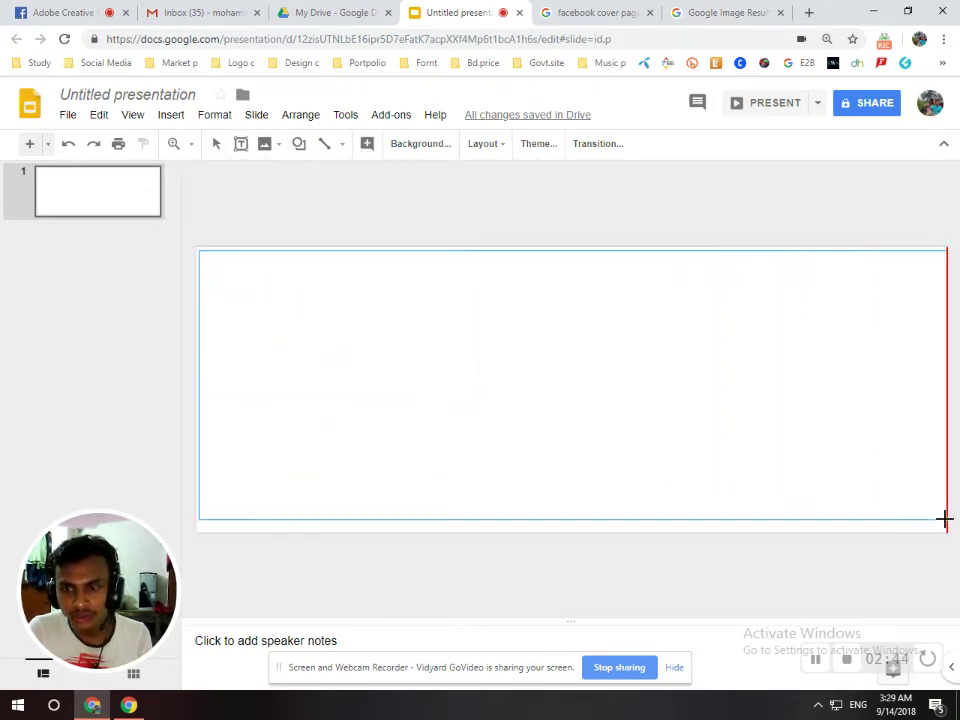
{"action": "left_click_drag", "start_coordinate": [946, 527], "coordinate": [948, 524]}
{"action": "key", "text": "Up"}
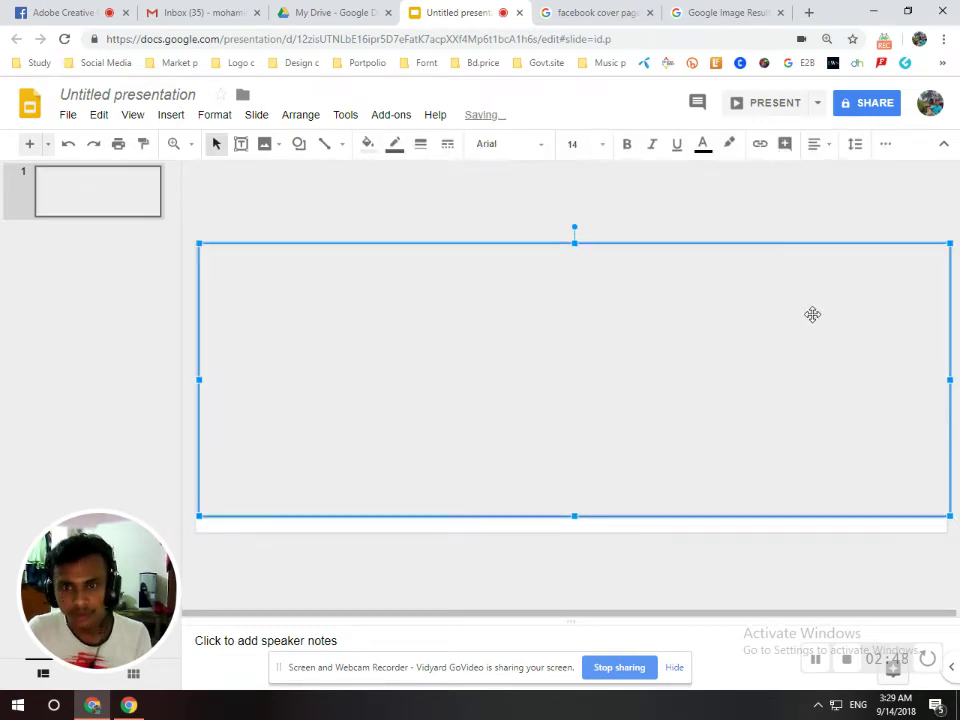
{"action": "key", "text": "Left"}
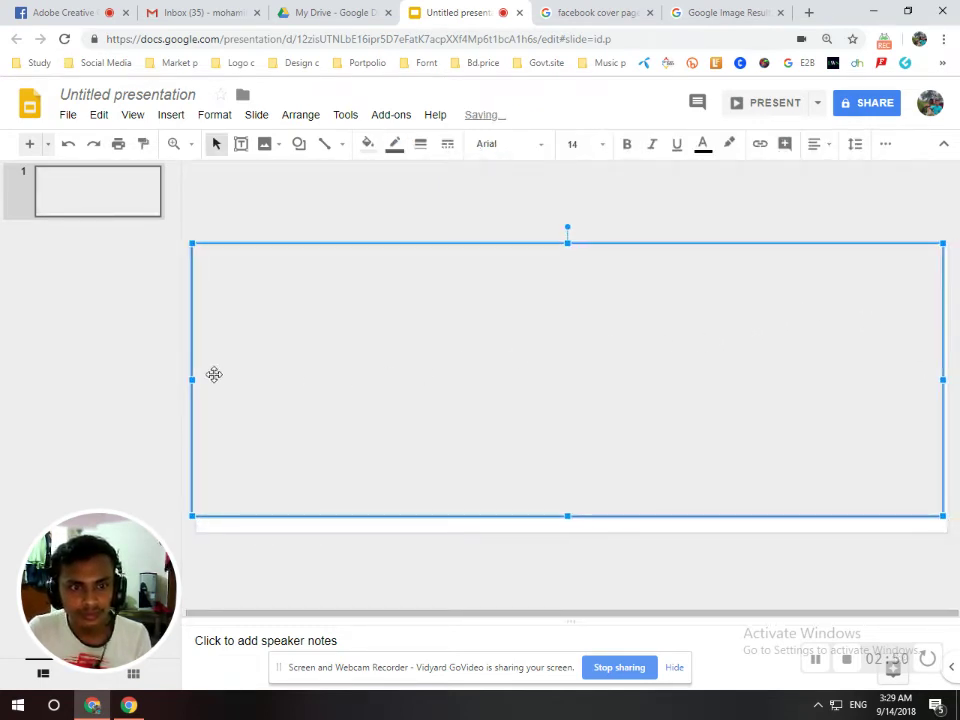
{"action": "left_click_drag", "start_coordinate": [194, 382], "coordinate": [197, 382]}
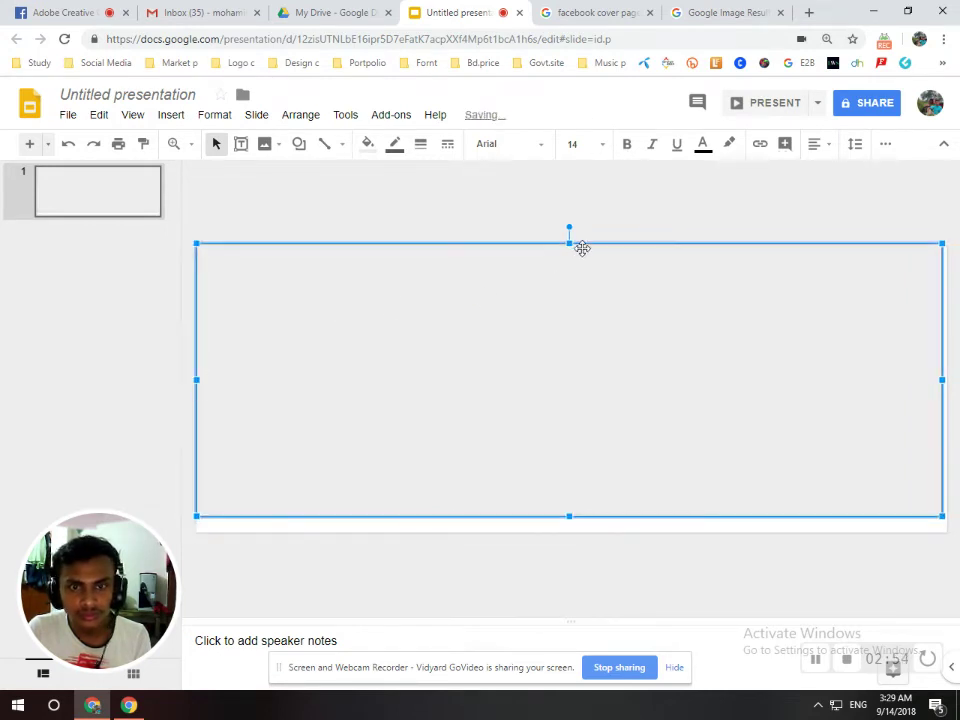
{"action": "mouse_move", "coordinate": [570, 242]}
{"action": "left_mouse_down"}
{"action": "mouse_move", "coordinate": [575, 258]}
{"action": "mouse_move", "coordinate": [569, 252]}
{"action": "left_mouse_up"}
{"action": "left_click_drag", "start_coordinate": [572, 505], "coordinate": [574, 533]}
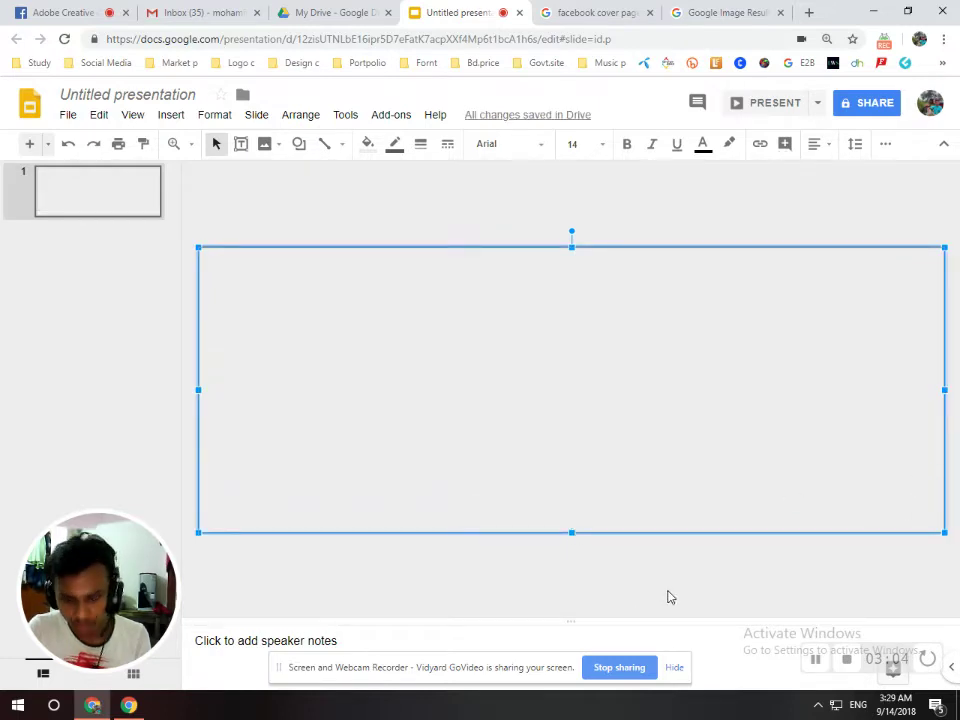
- Stretch the rectangle to the slide's left and right edges so it covers the whole slide
{"action": "key", "text": "ctrl+minus"}
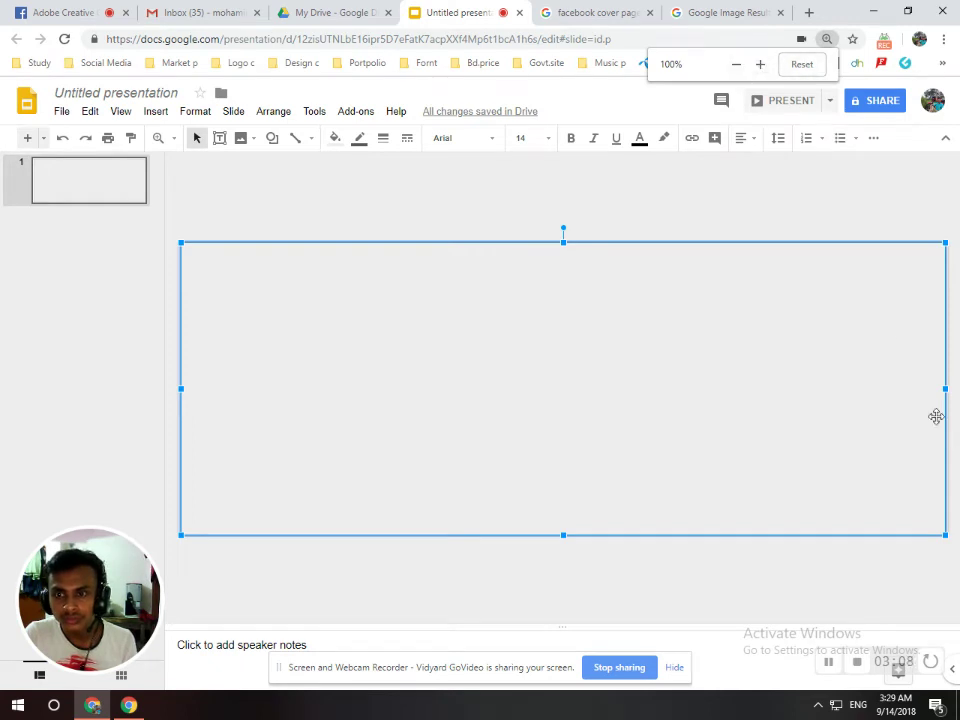
{"action": "left_click", "coordinate": [760, 65]}
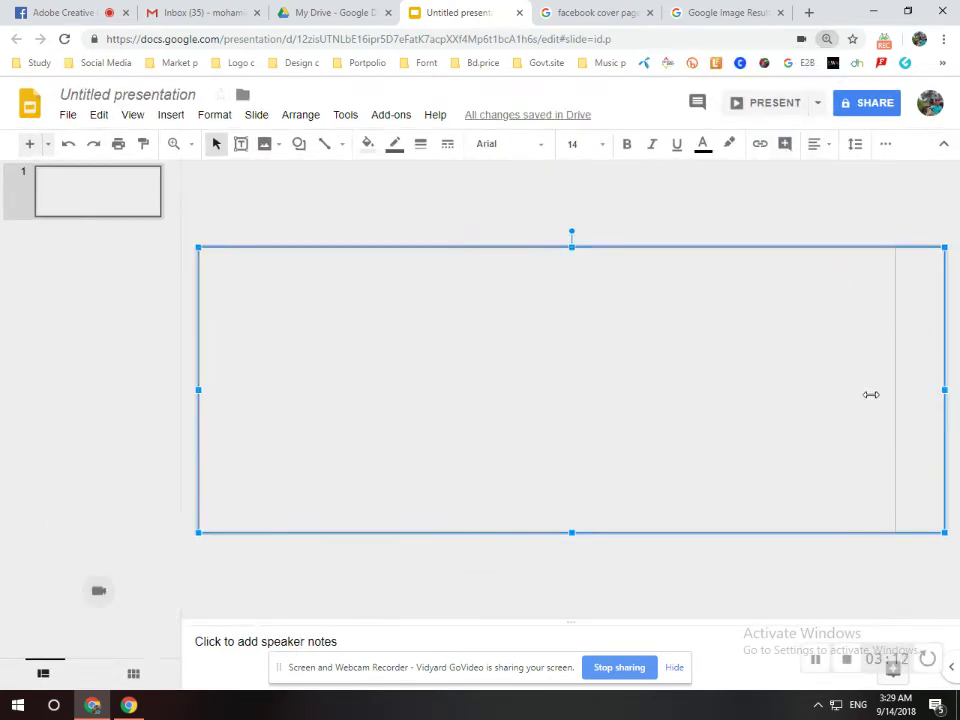
{"action": "left_click_drag", "start_coordinate": [851, 393], "coordinate": [944, 394]}
{"action": "left_click_drag", "start_coordinate": [294, 391], "coordinate": [194, 371]}
{"action": "left_click", "coordinate": [242, 229]}
{"action": "left_click", "coordinate": [315, 325]}
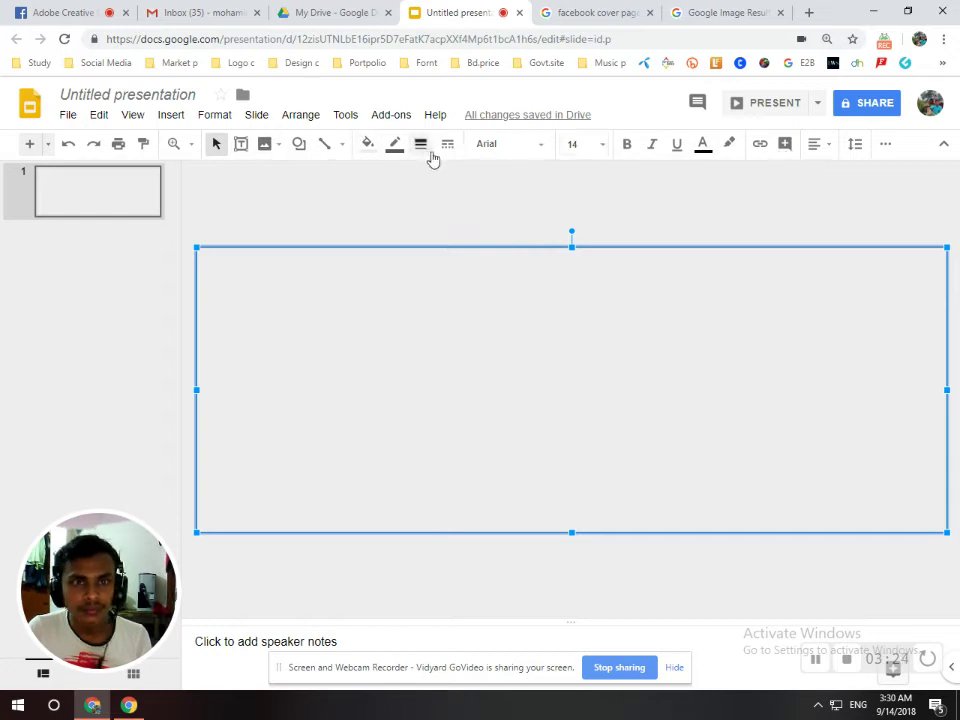
{"action": "left_click", "coordinate": [369, 145]}
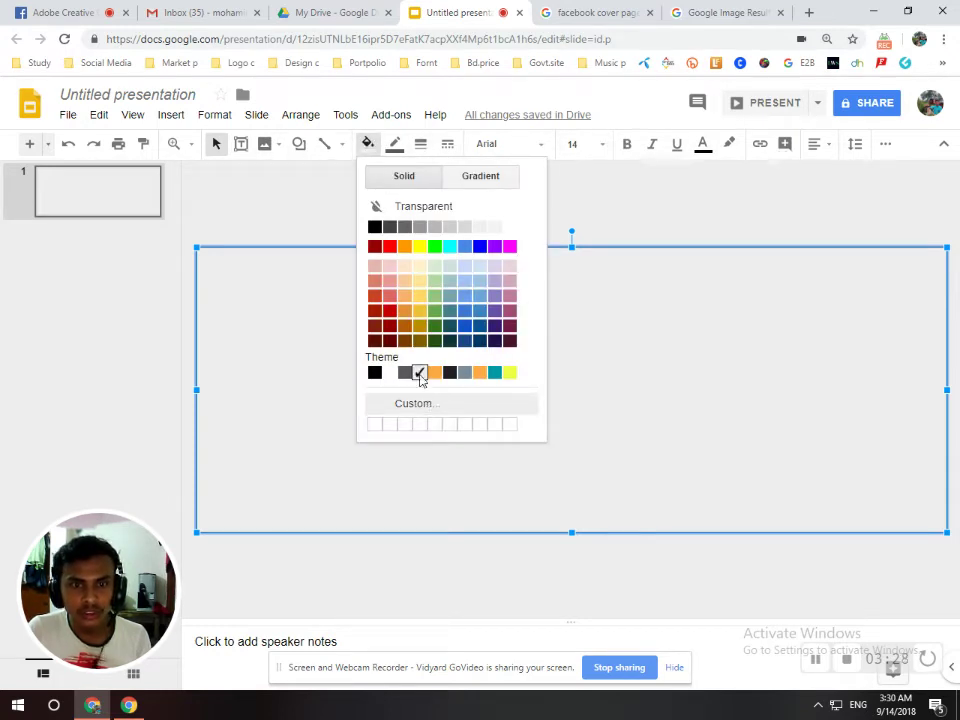
- Fill the full-slide rectangle solid red (#ff0000), open its custom colour picker, then open File Explorer
{"action": "left_click", "coordinate": [389, 247]}
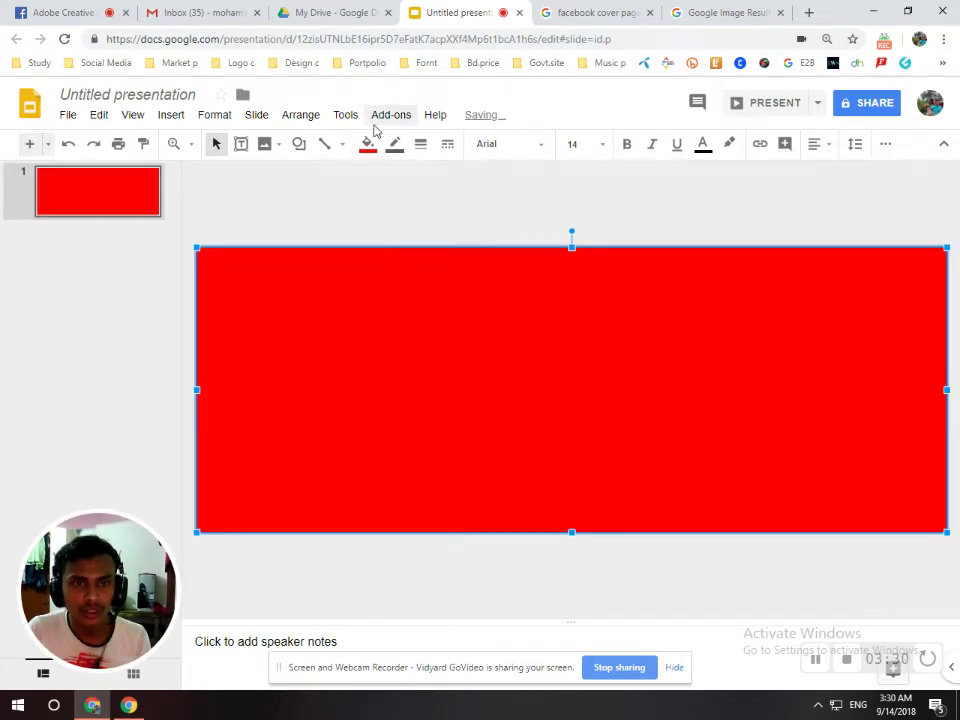
{"action": "left_click", "coordinate": [368, 143]}
{"action": "left_click", "coordinate": [428, 405]}
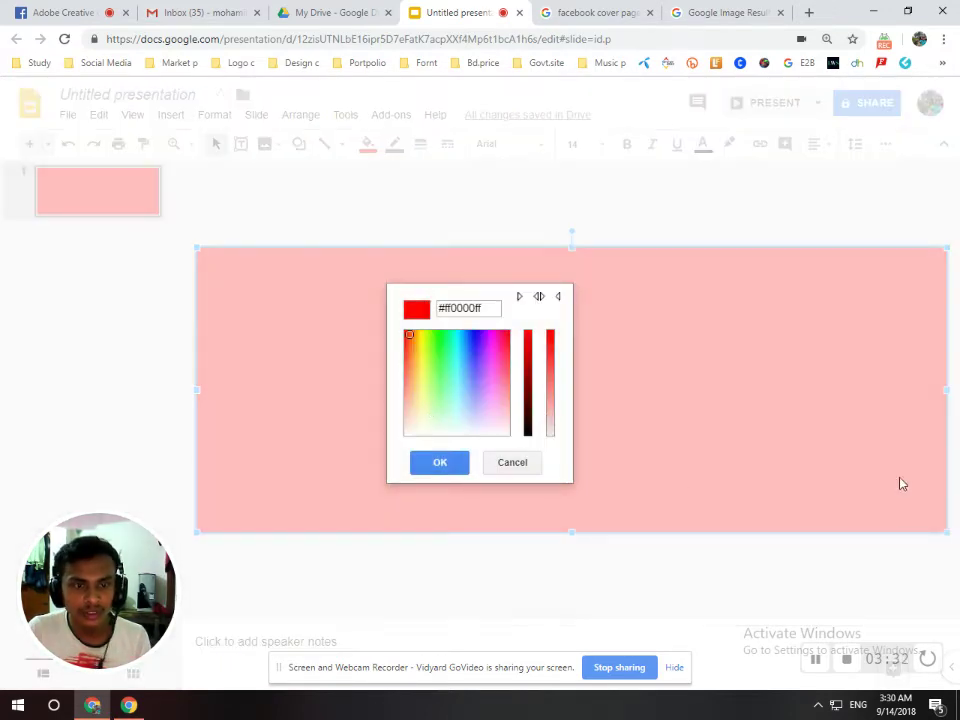
{"action": "key", "text": "super"}
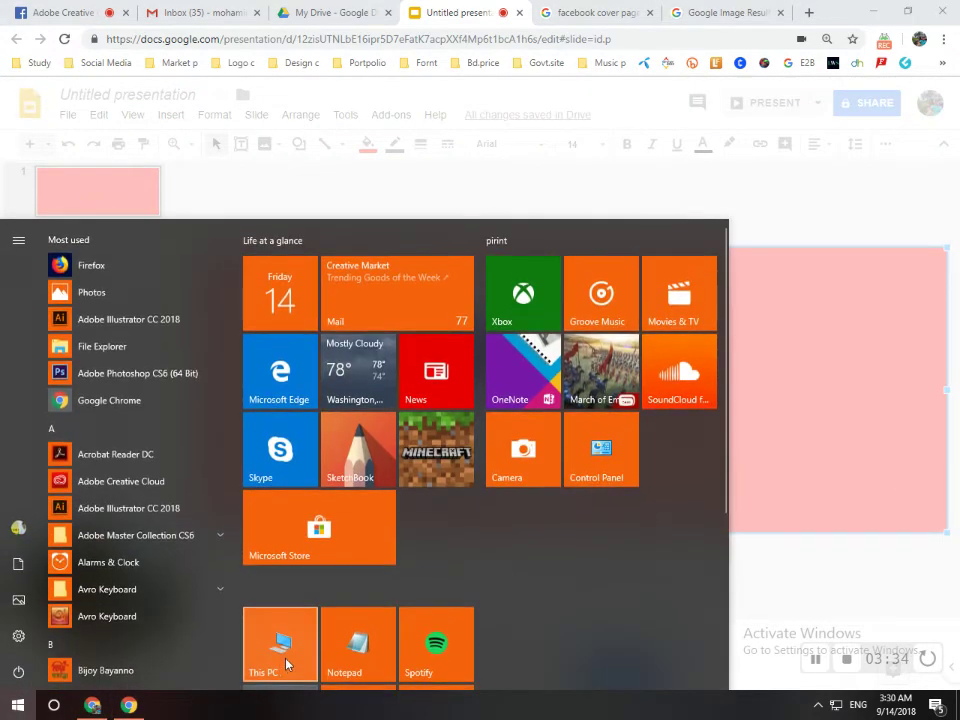
{"action": "left_click", "coordinate": [284, 658]}
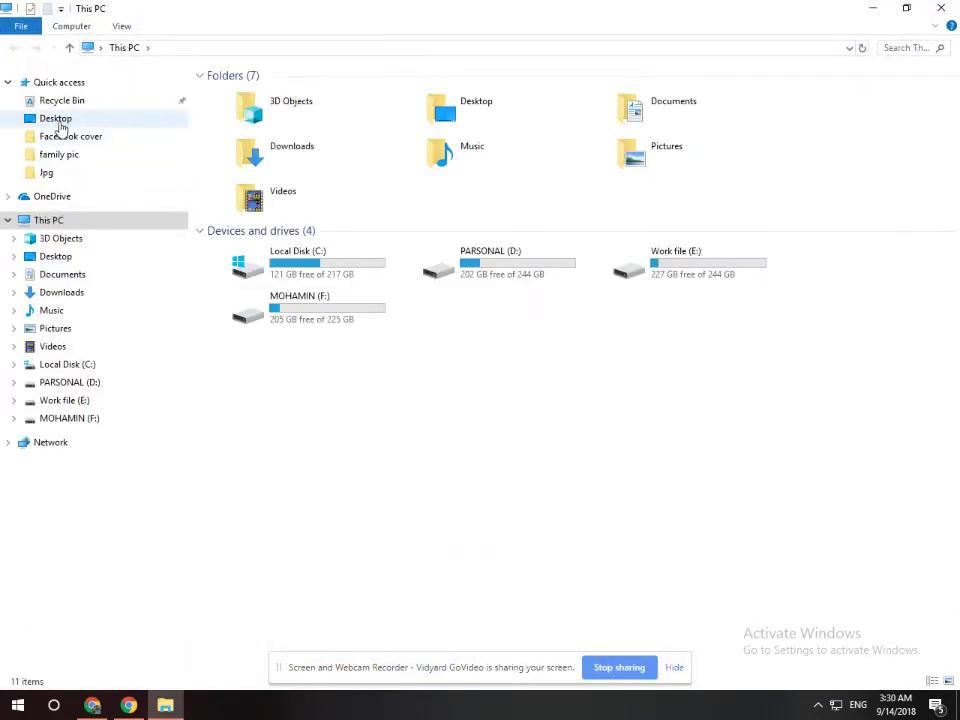
- Open the F.c.c 1 notes from Desktop > Facebook cover and select the colour code eb2b26
{"action": "left_click", "coordinate": [57, 119]}
{"action": "mouse_move", "coordinate": [95, 300]}
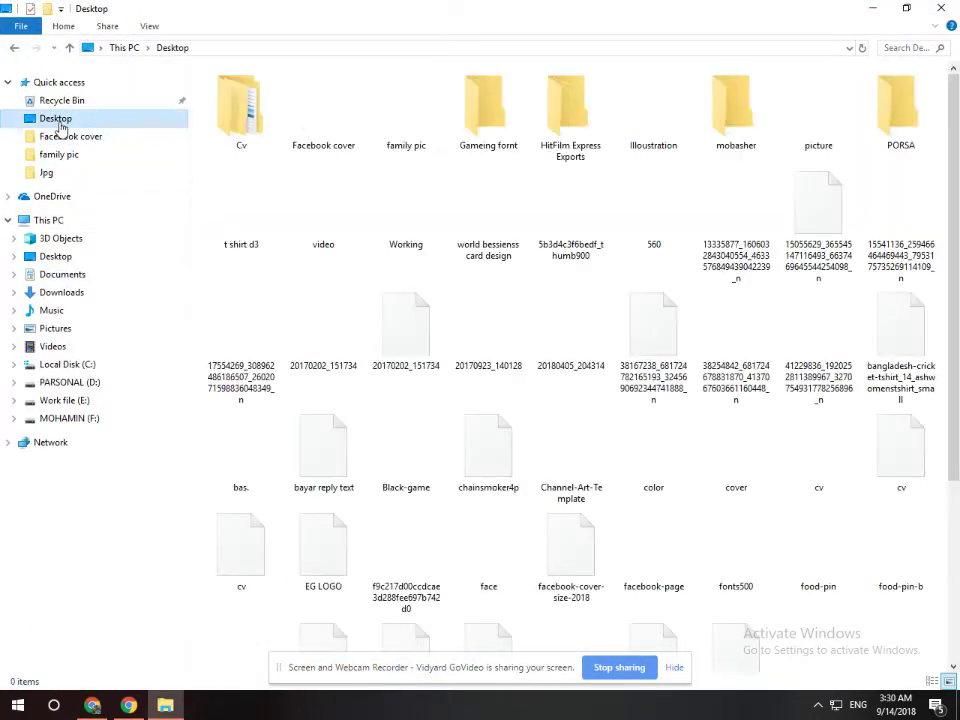
{"action": "double_click", "coordinate": [323, 108]}
{"action": "double_click", "coordinate": [236, 128]}
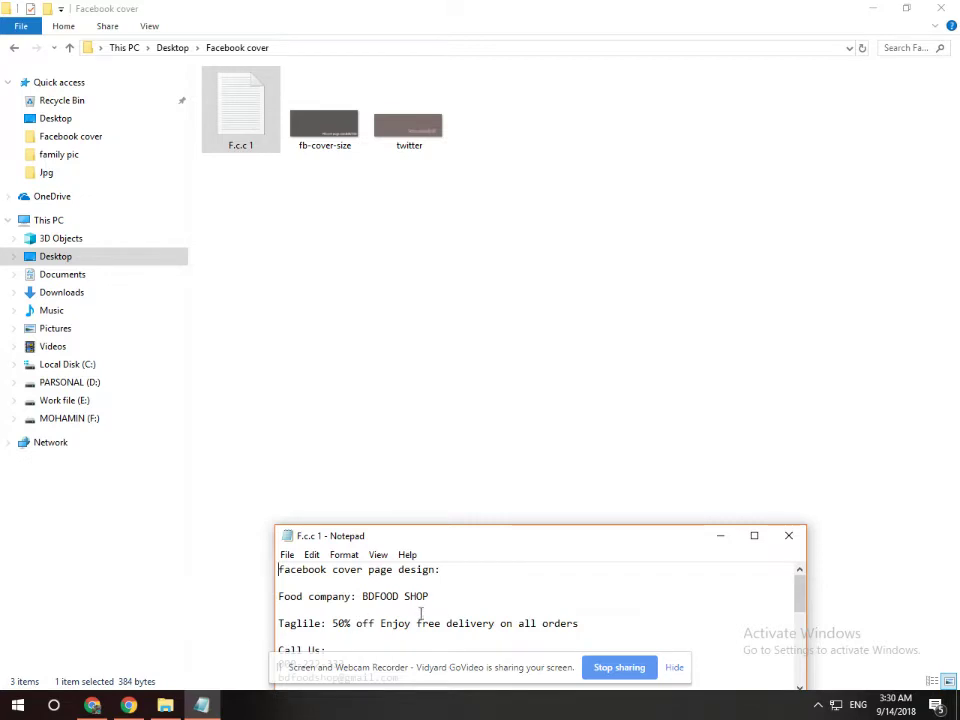
{"action": "scroll", "coordinate": [441, 600], "scroll_direction": "down", "scroll_amount": 3}
{"action": "scroll", "coordinate": [441, 602], "scroll_direction": "up", "scroll_amount": 1}
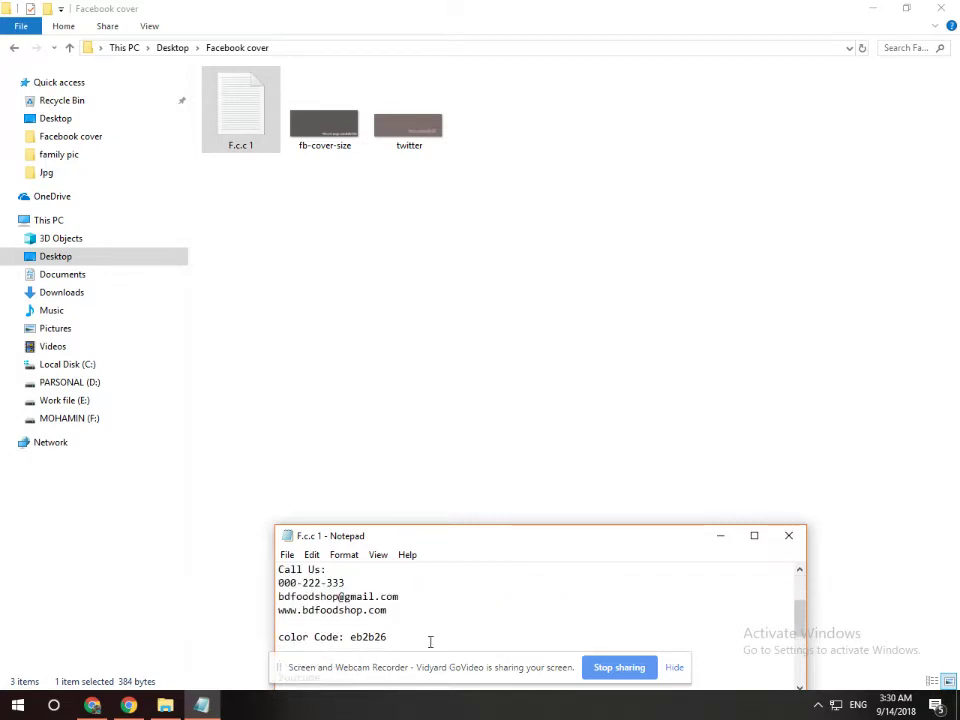
{"action": "left_click_drag", "start_coordinate": [359, 640], "coordinate": [388, 638]}
{"action": "left_click", "coordinate": [92, 705]}
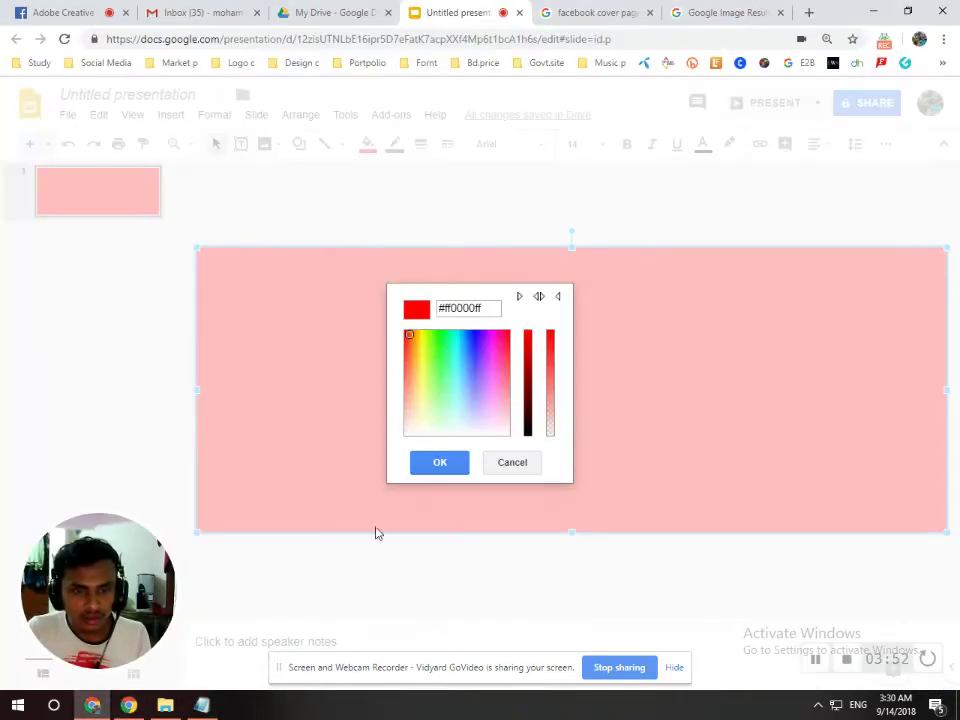
- Paste eb2b26 into the custom colour hex field and apply it to the rectangle
{"action": "double_click", "coordinate": [488, 308]}
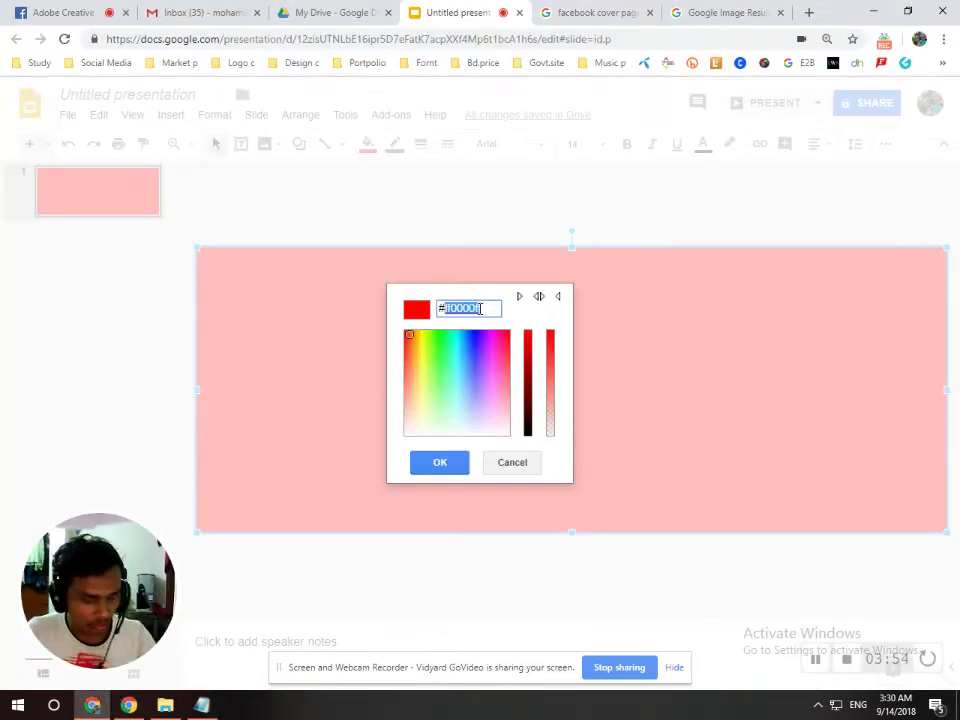
{"action": "type", "text": "#eb2b26ff"}
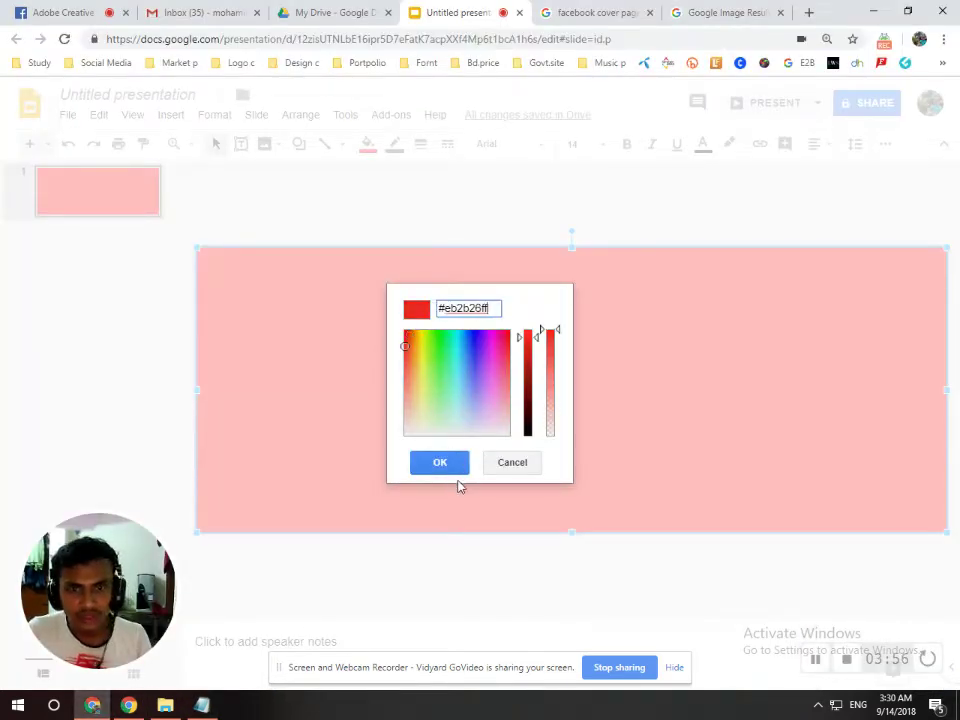
{"action": "left_click", "coordinate": [452, 468]}
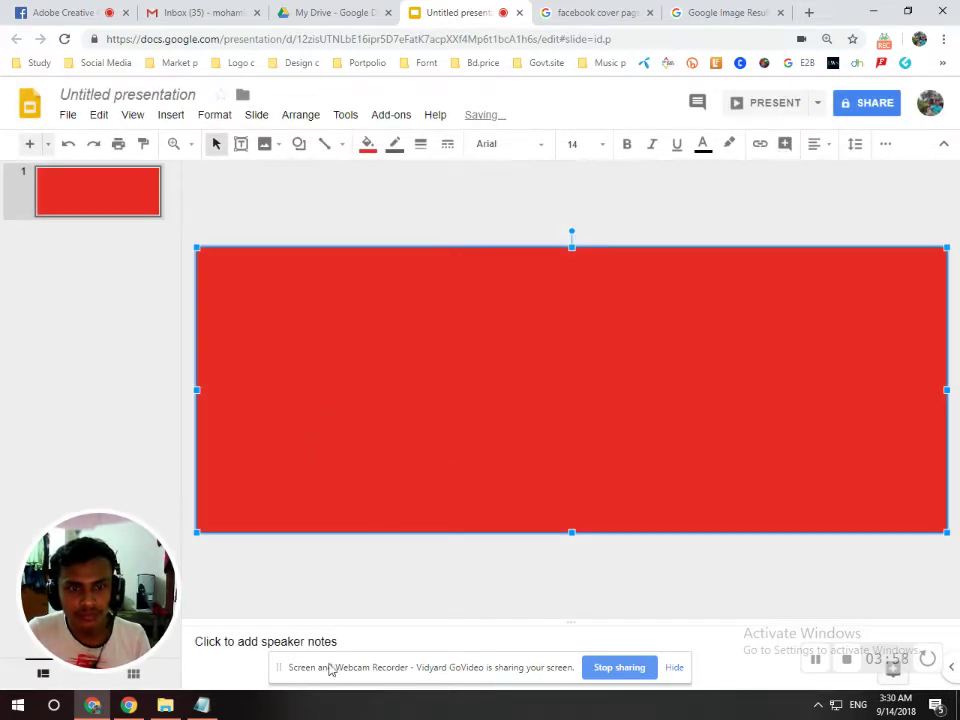
- Recheck the rectangle's custom fill shows #eb2b26, then deselect it
{"action": "left_click", "coordinate": [208, 706]}
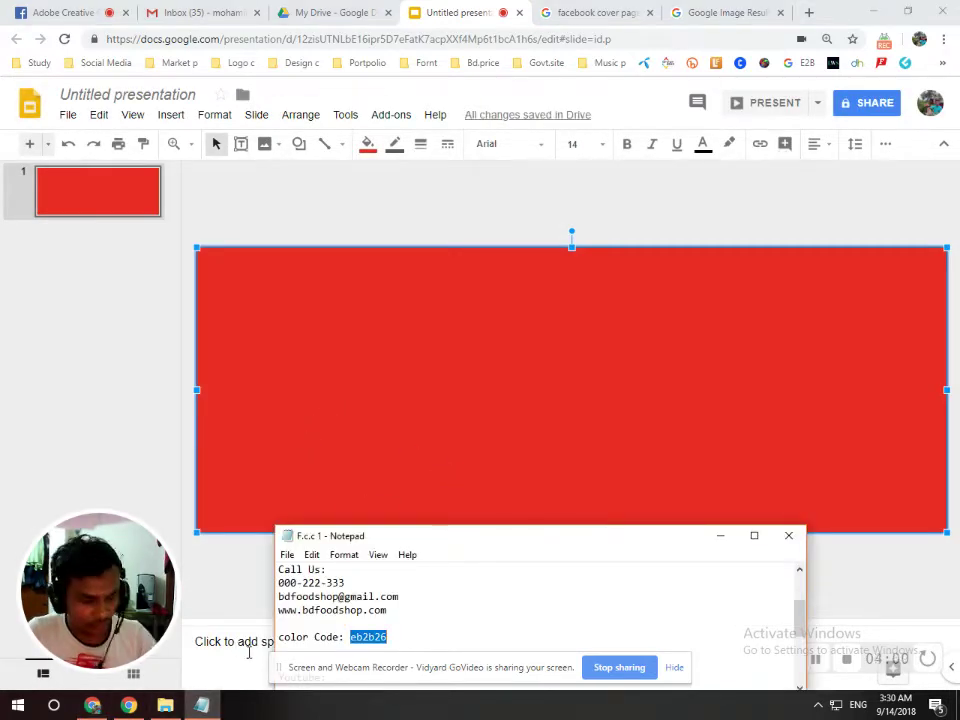
{"action": "left_click", "coordinate": [189, 654]}
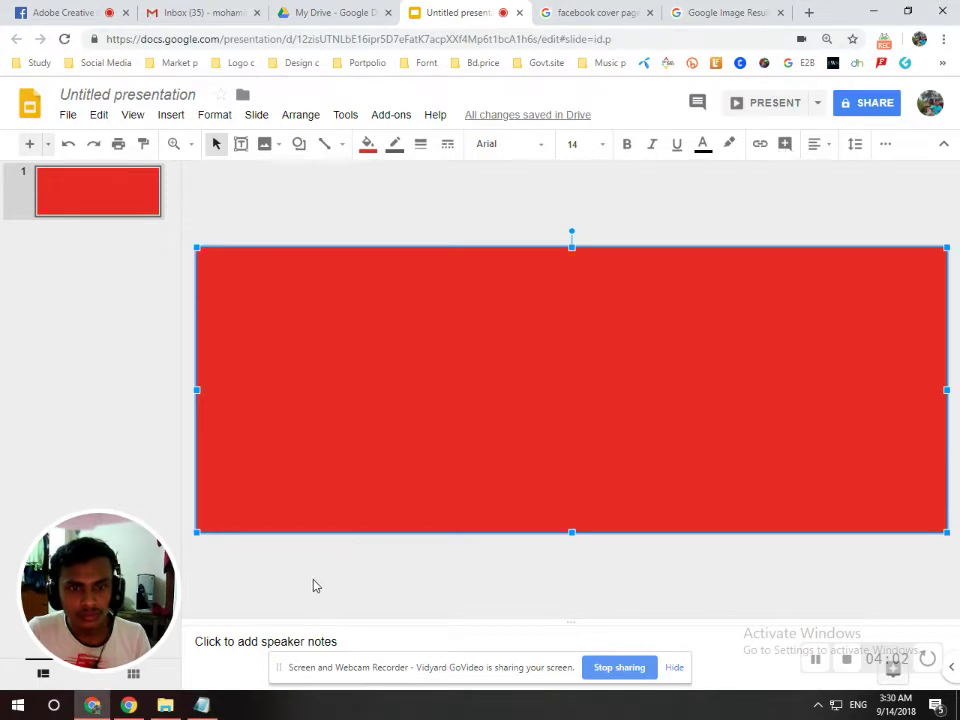
{"action": "left_click", "coordinate": [367, 145]}
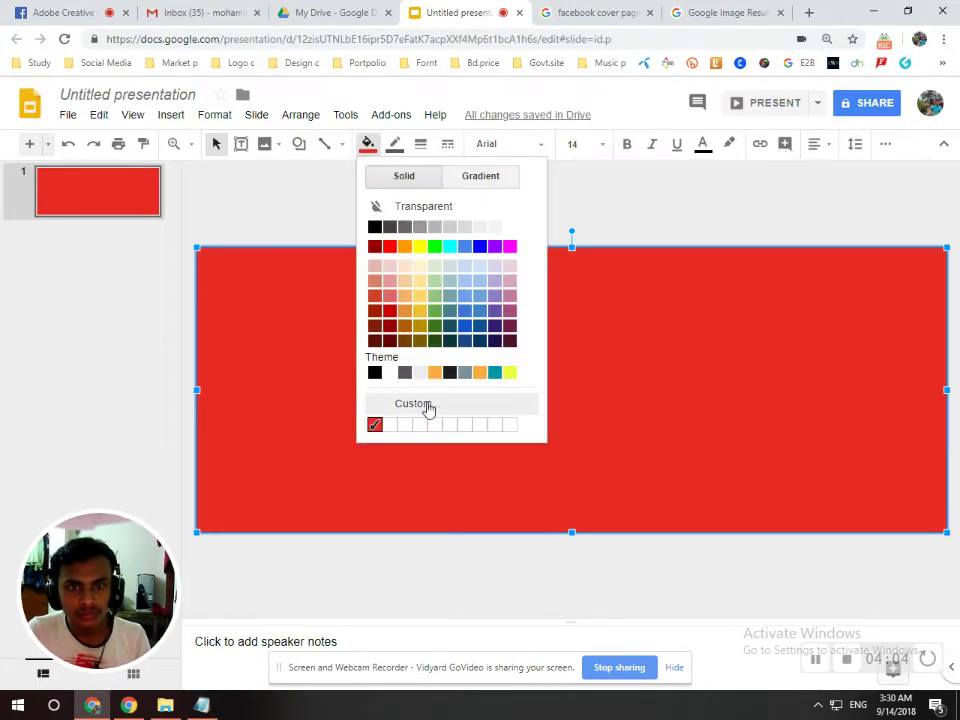
{"action": "left_click", "coordinate": [428, 405]}
{"action": "left_click", "coordinate": [478, 310]}
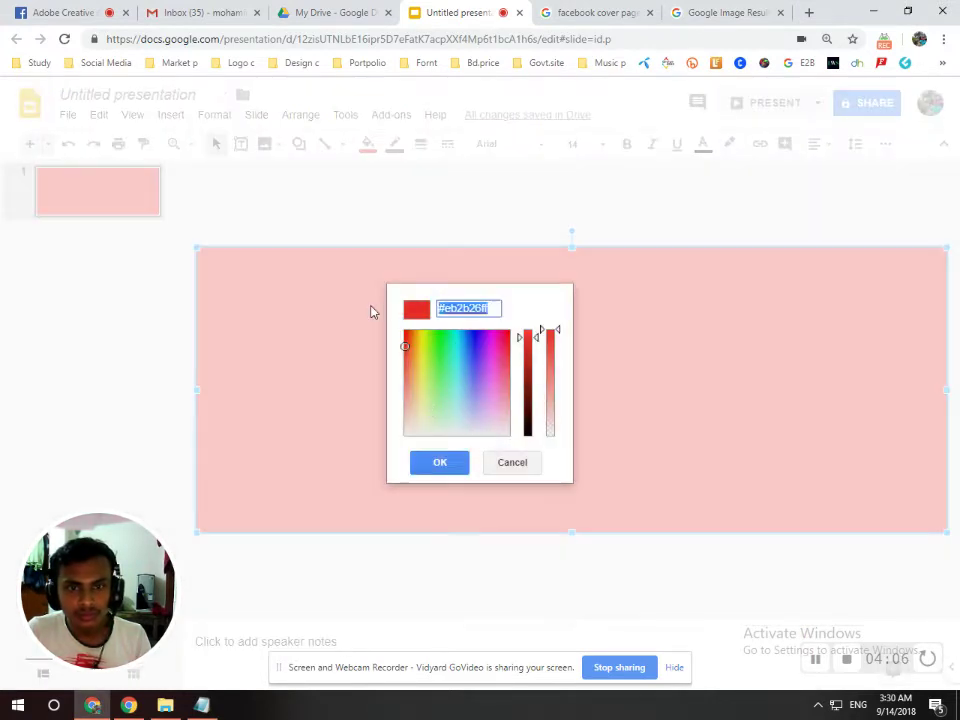
{"action": "left_click", "coordinate": [447, 463]}
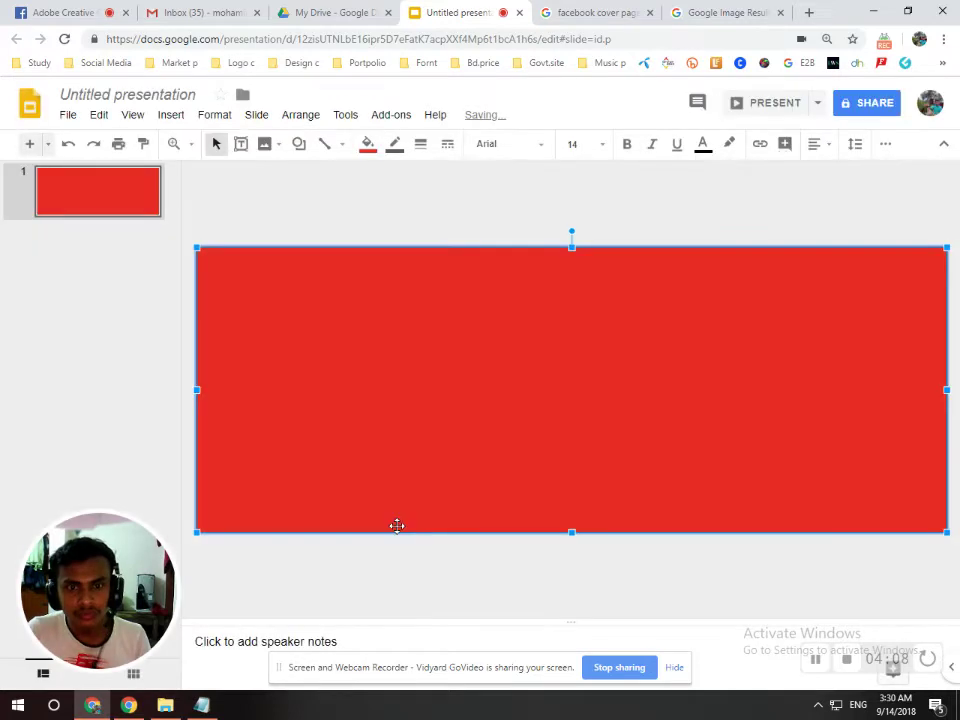
{"action": "left_click", "coordinate": [457, 221]}
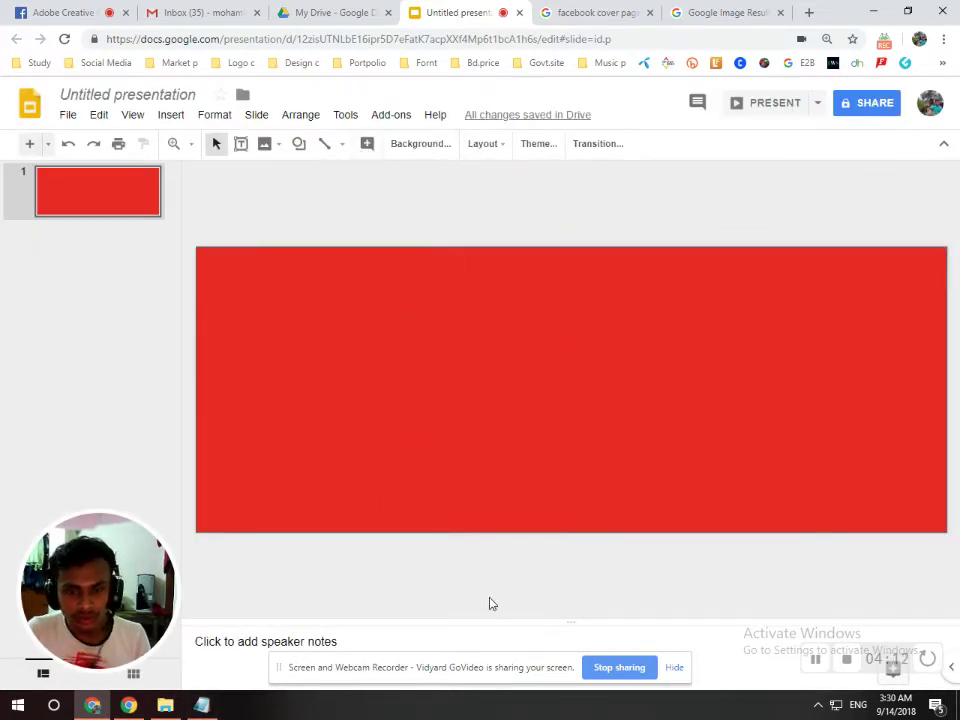
- Select the company name BDFOOD SHOP in the Notepad notes
{"action": "left_click", "coordinate": [208, 710]}
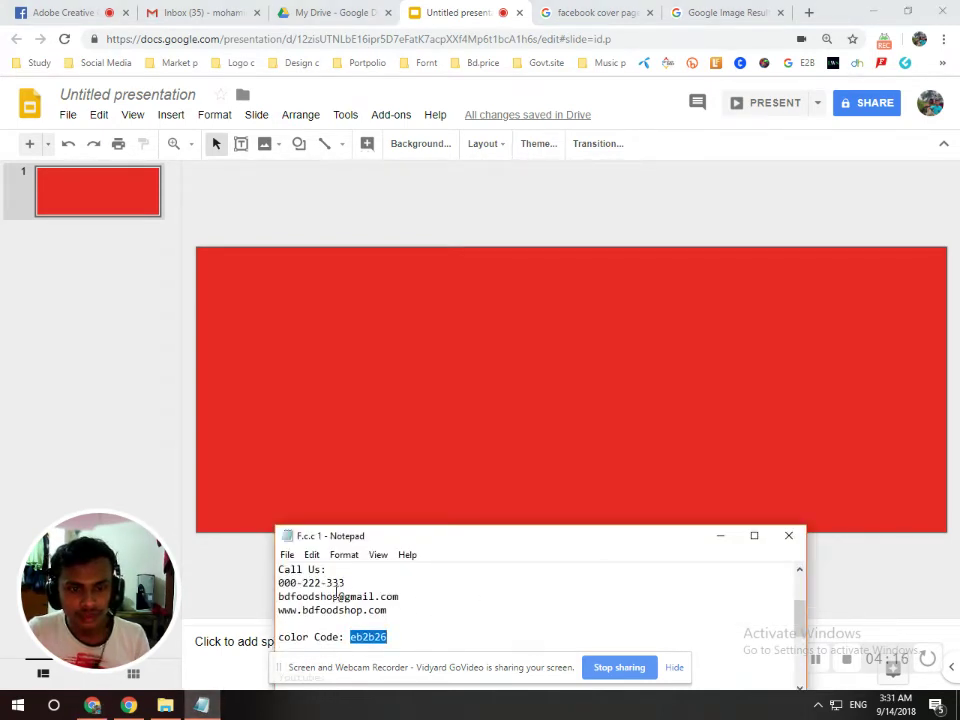
{"action": "scroll", "coordinate": [420, 617], "scroll_direction": "up", "scroll_amount": 1}
{"action": "scroll", "coordinate": [424, 606], "scroll_direction": "up", "scroll_amount": 1}
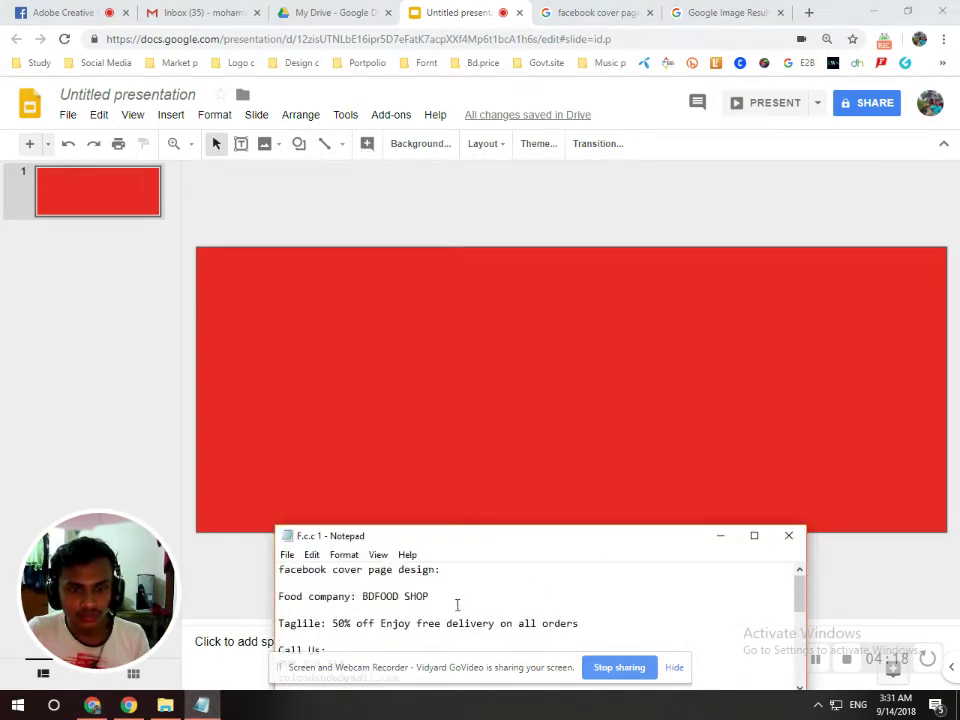
{"action": "left_click_drag", "start_coordinate": [362, 596], "coordinate": [428, 595]}
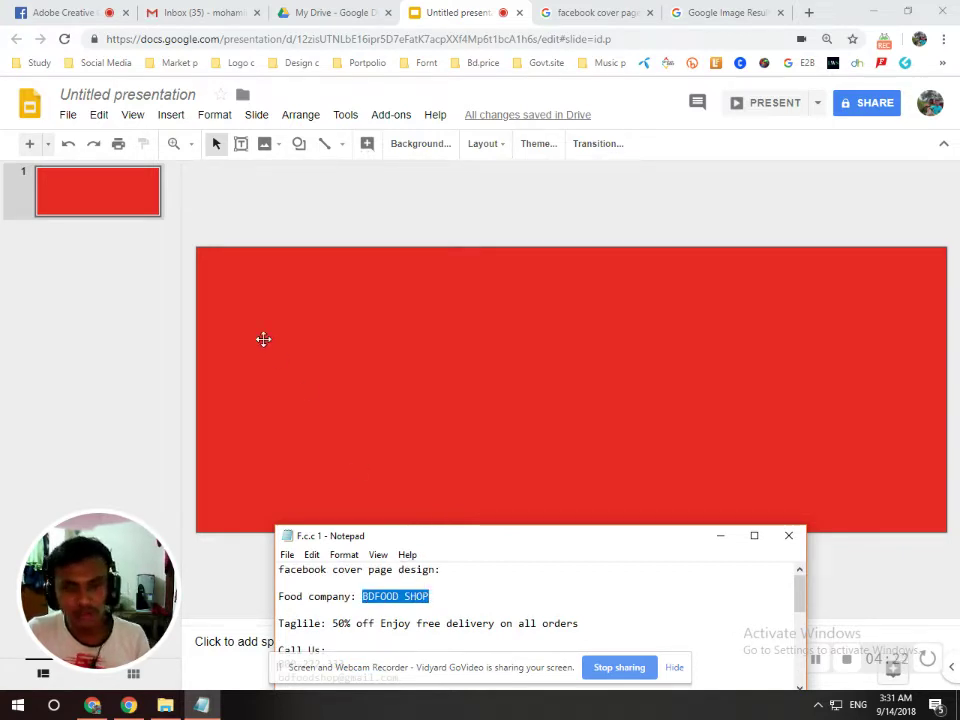
- Add a text box on the slide reading 'BD FOOD SHOP'
{"action": "left_click", "coordinate": [241, 203]}
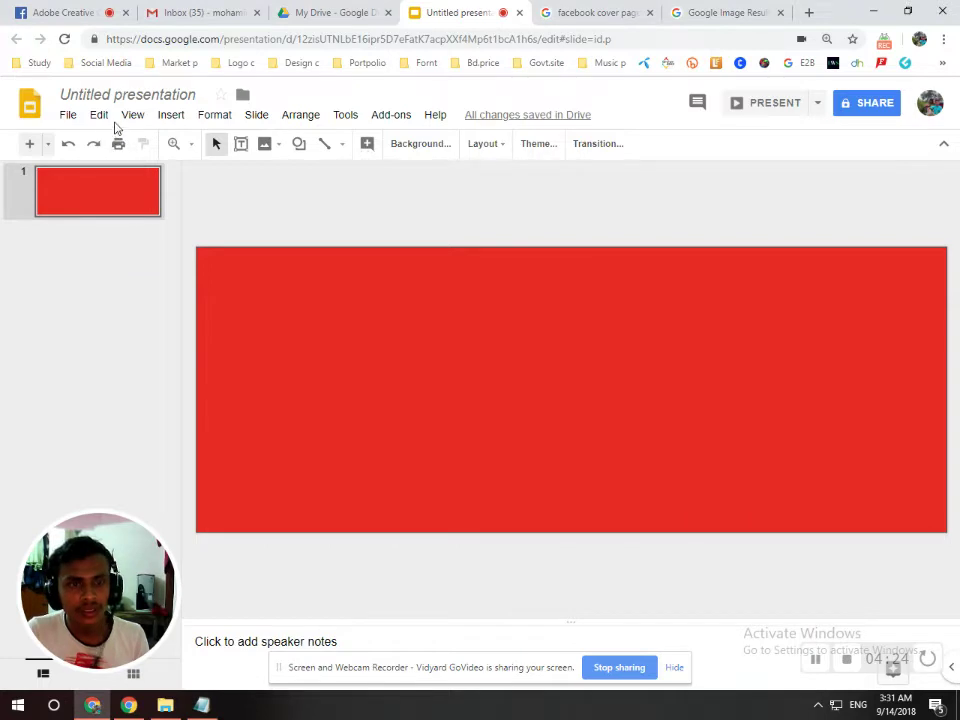
{"action": "left_click", "coordinate": [167, 116]}
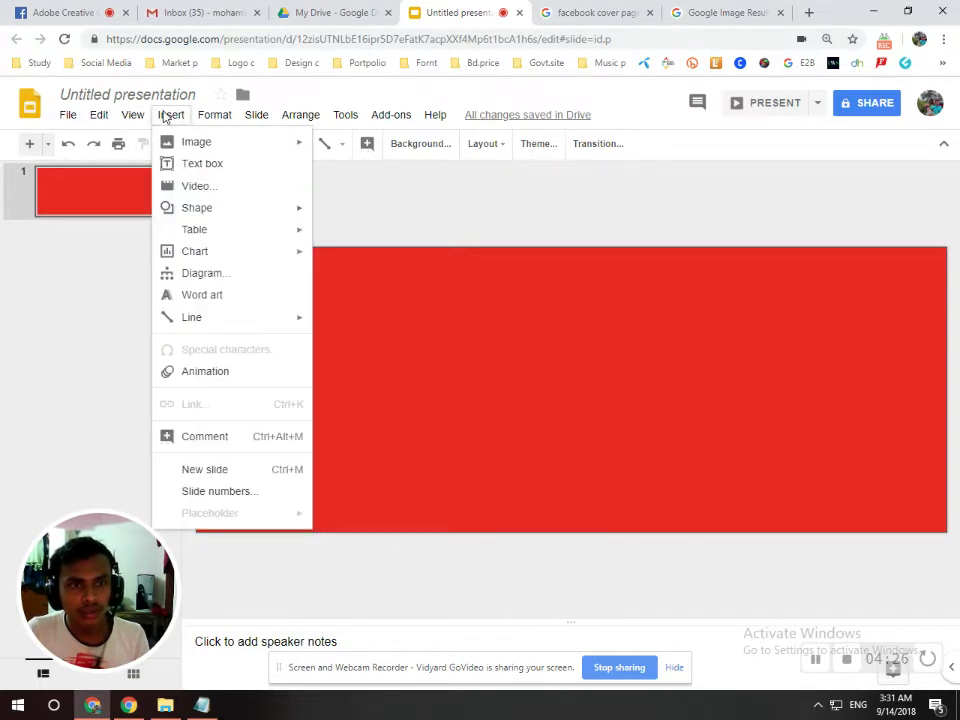
{"action": "left_click", "coordinate": [229, 166]}
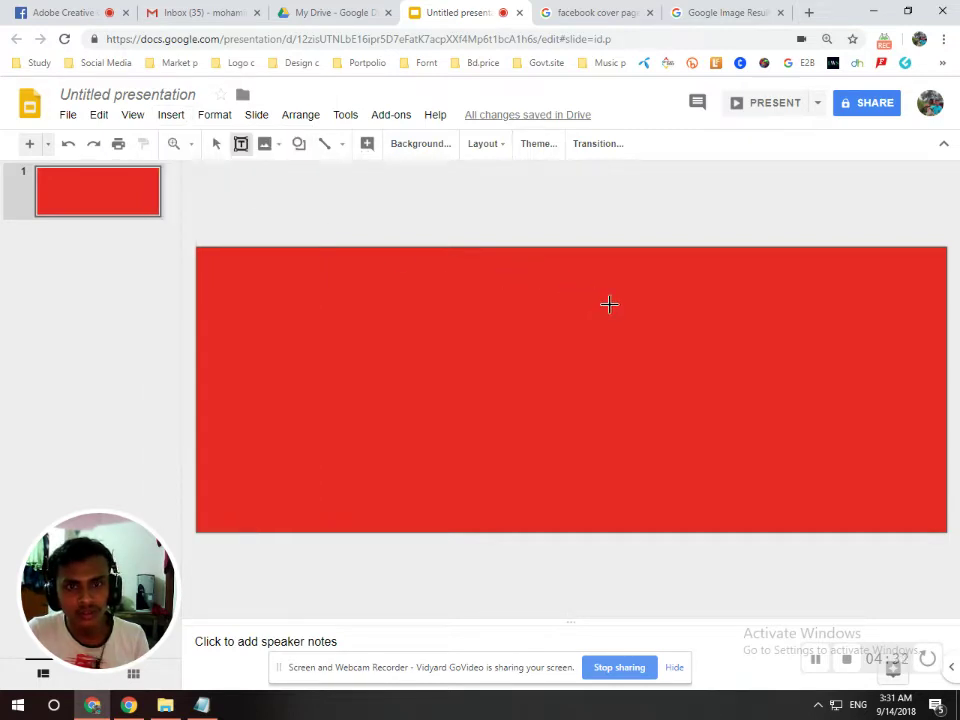
{"action": "left_click", "coordinate": [468, 304]}
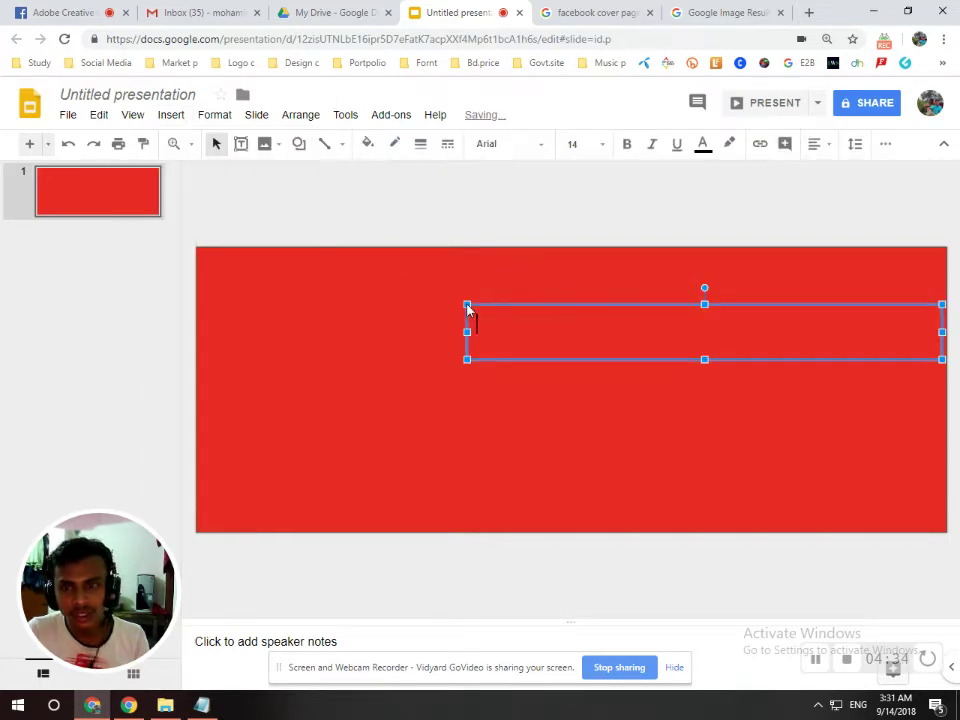
{"action": "type", "text": "BDFOOD SHOP"}
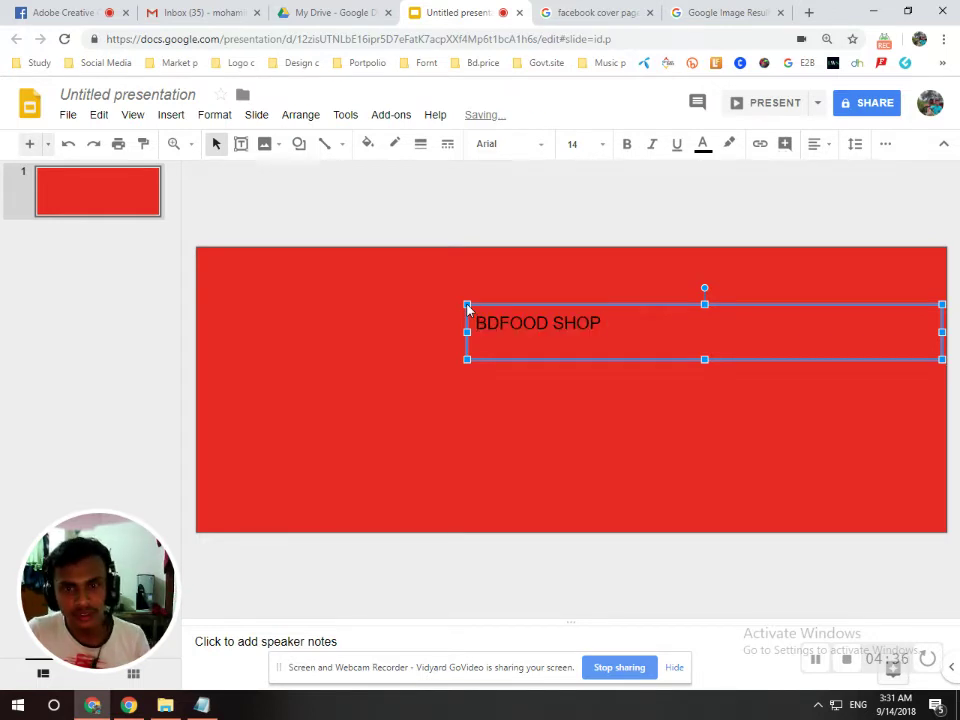
{"action": "left_click", "coordinate": [503, 323]}
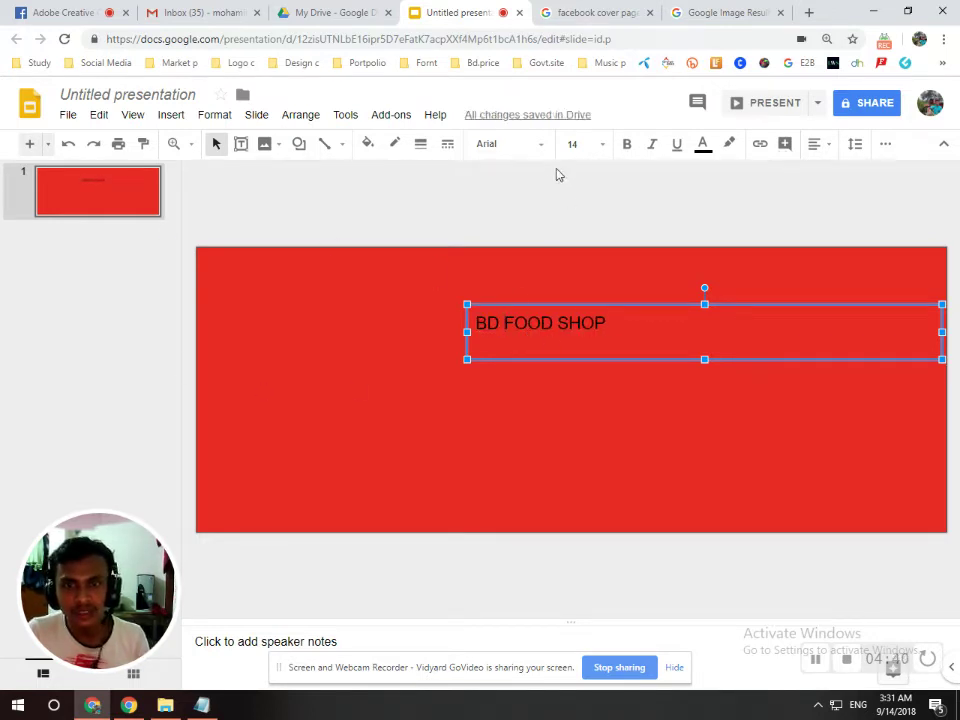
{"action": "left_click", "coordinate": [533, 146]}
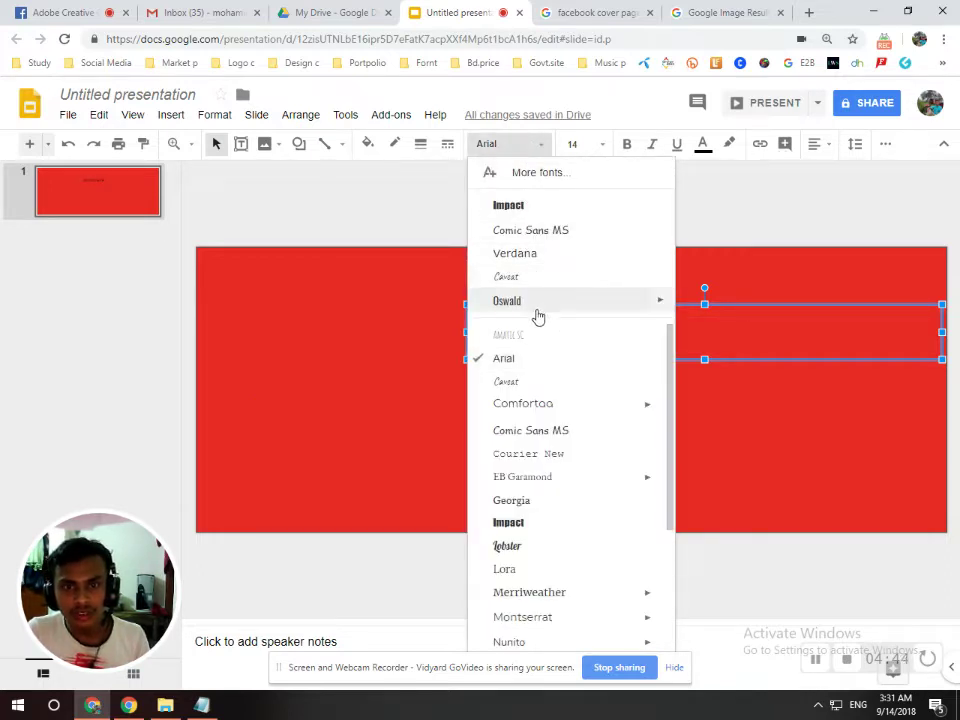
- Set the BD FOOD SHOP title in Caveat after trying Comic Sans MS and Comfortaa
{"action": "left_click", "coordinate": [537, 230]}
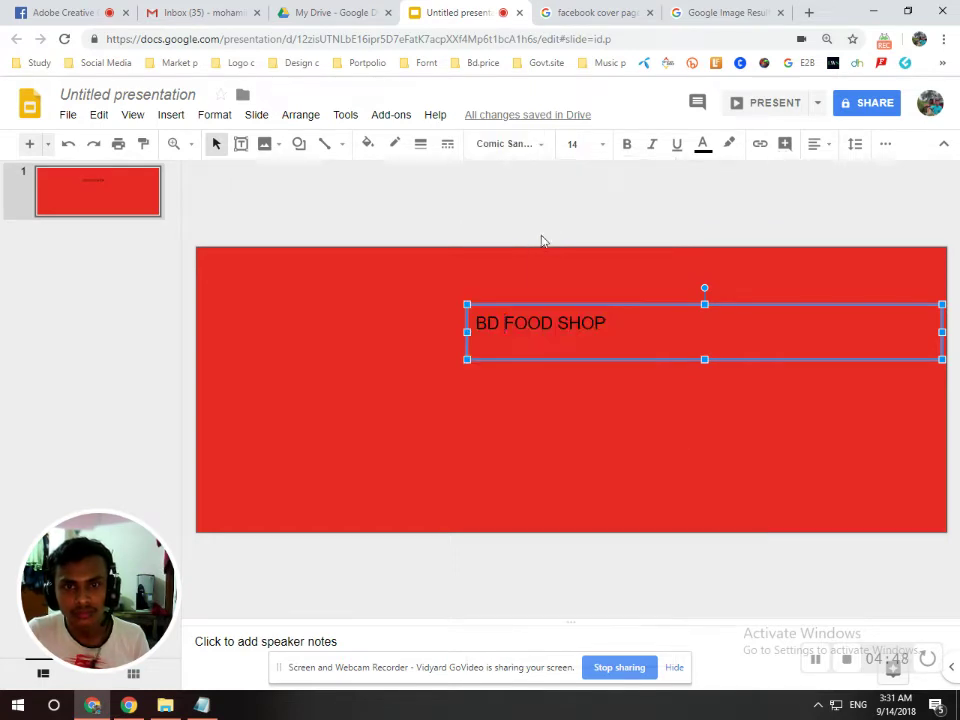
{"action": "left_click", "coordinate": [559, 326]}
{"action": "key", "text": "ctrl+a"}
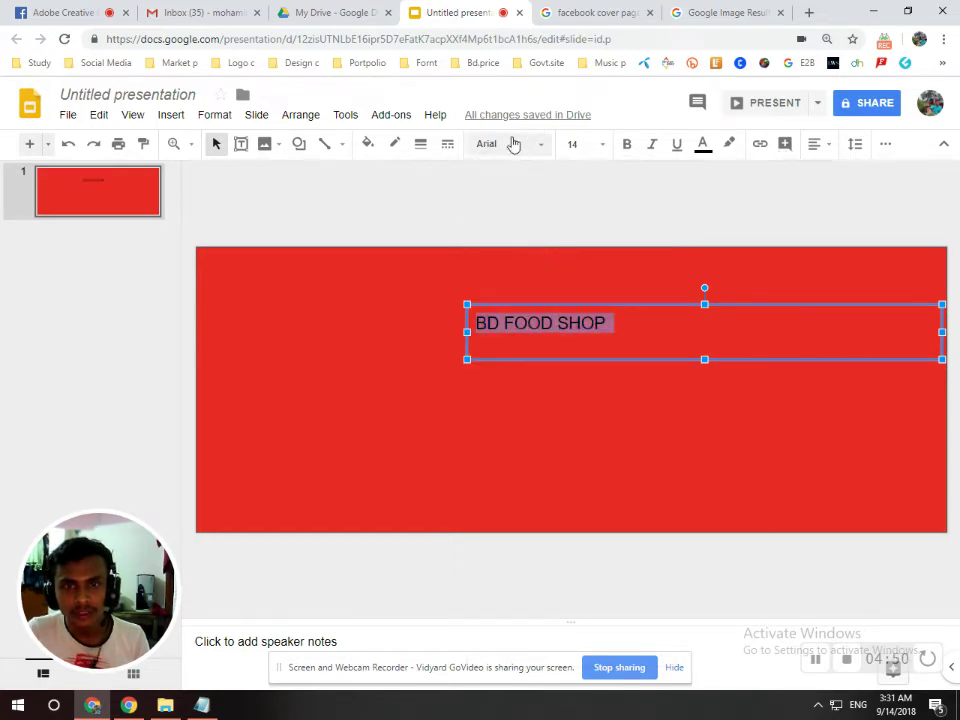
{"action": "left_click", "coordinate": [522, 148]}
{"action": "left_click", "coordinate": [549, 211]}
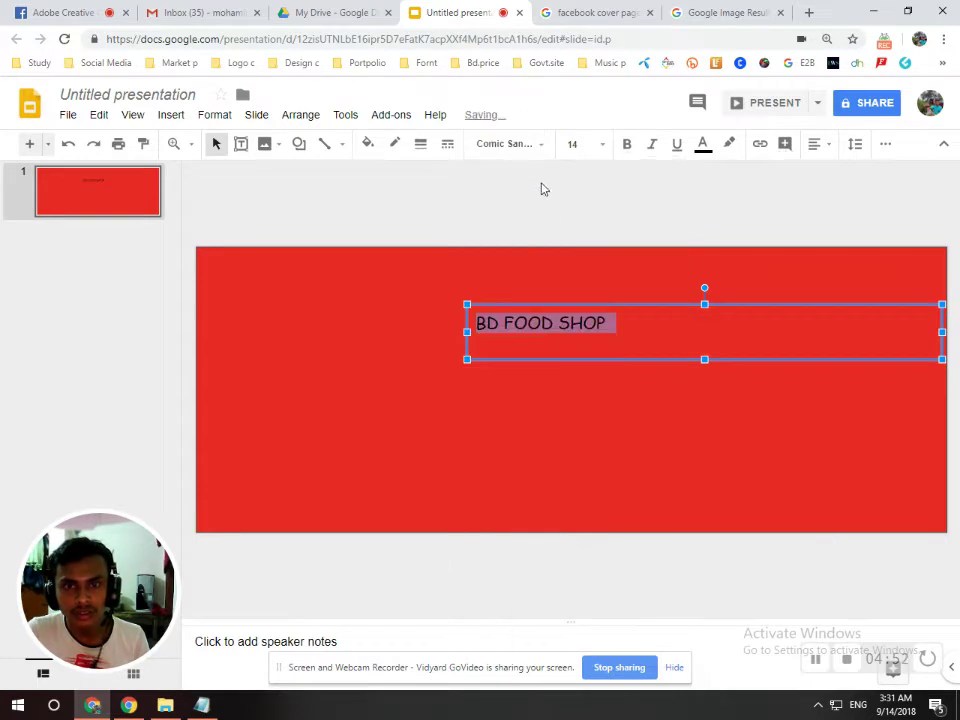
{"action": "left_click", "coordinate": [530, 147]}
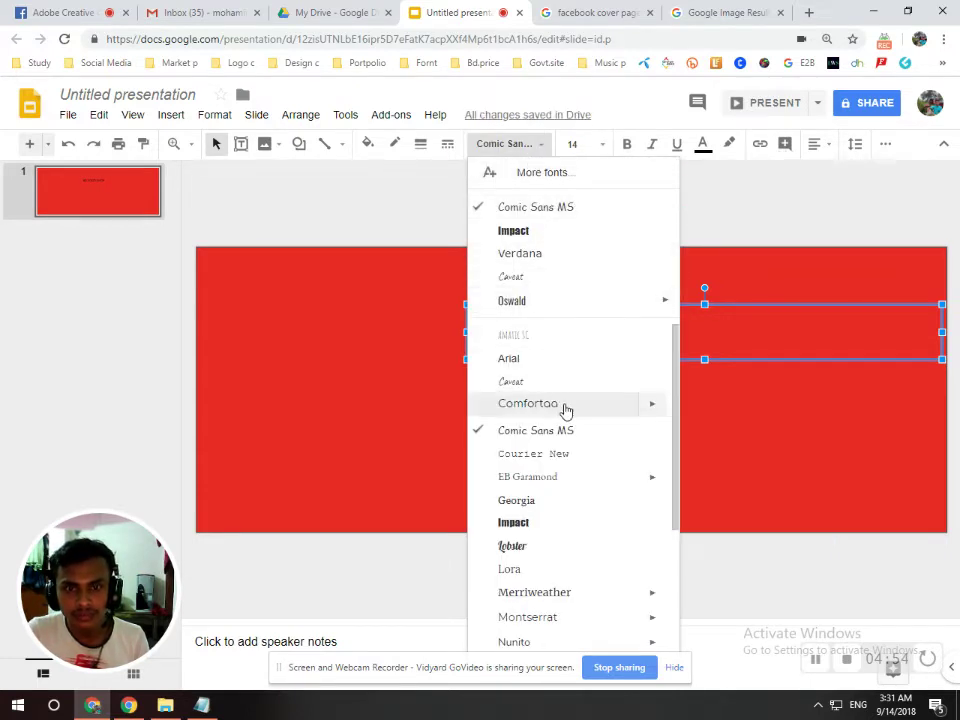
{"action": "left_click", "coordinate": [565, 405]}
{"action": "left_click", "coordinate": [515, 147]}
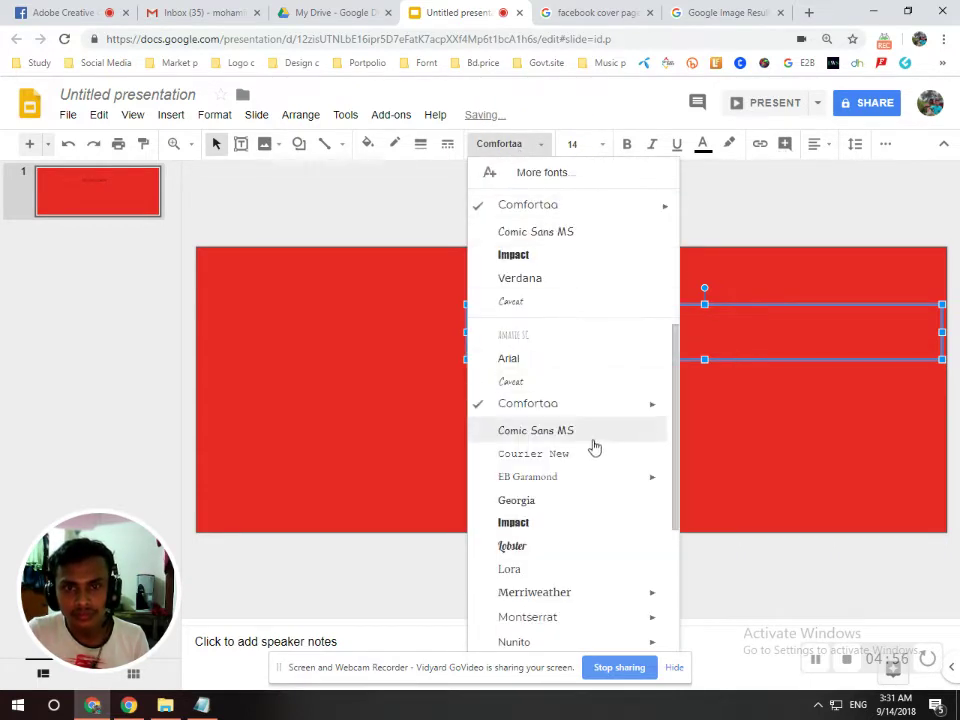
{"action": "left_click", "coordinate": [553, 431]}
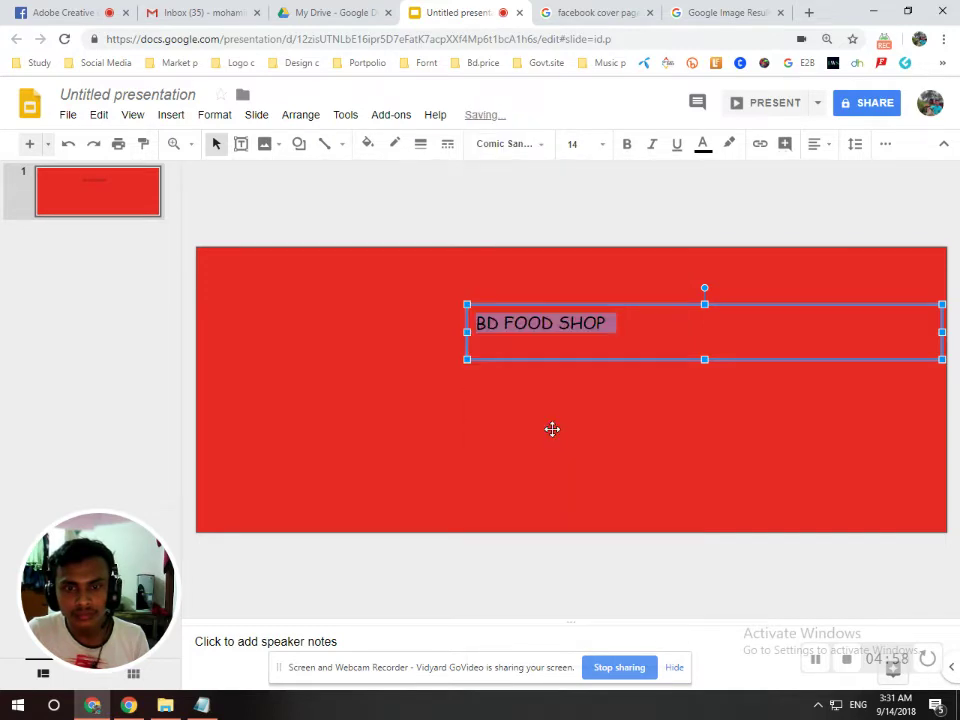
{"action": "left_click", "coordinate": [518, 147]}
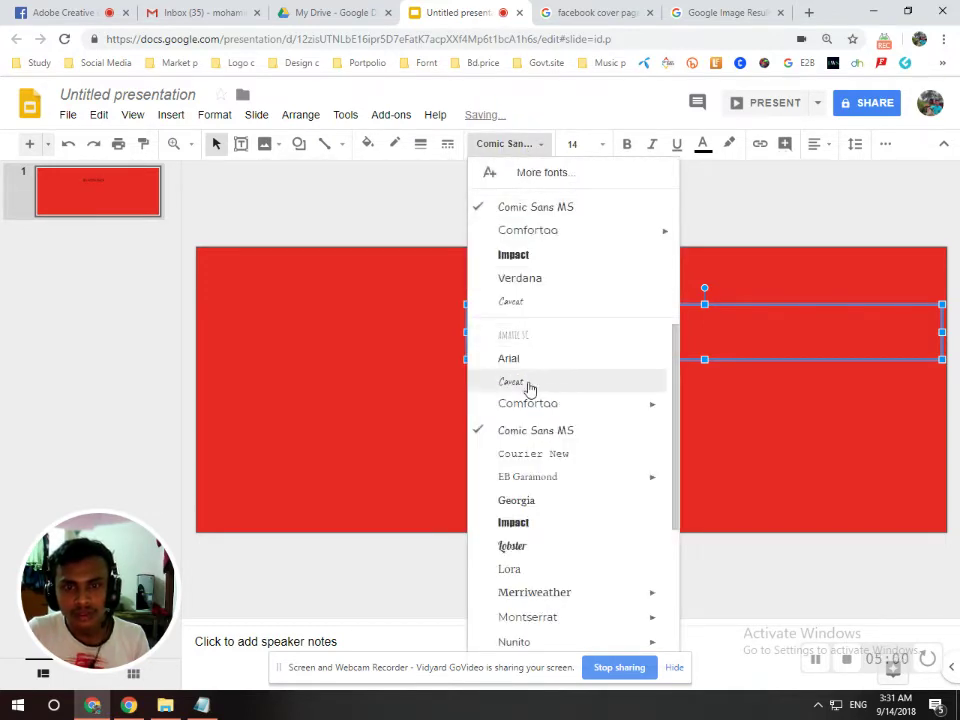
{"action": "left_click", "coordinate": [527, 382]}
- Make the title bold 36 pt and narrow its box toward the slide's right
{"action": "left_click", "coordinate": [600, 145]}
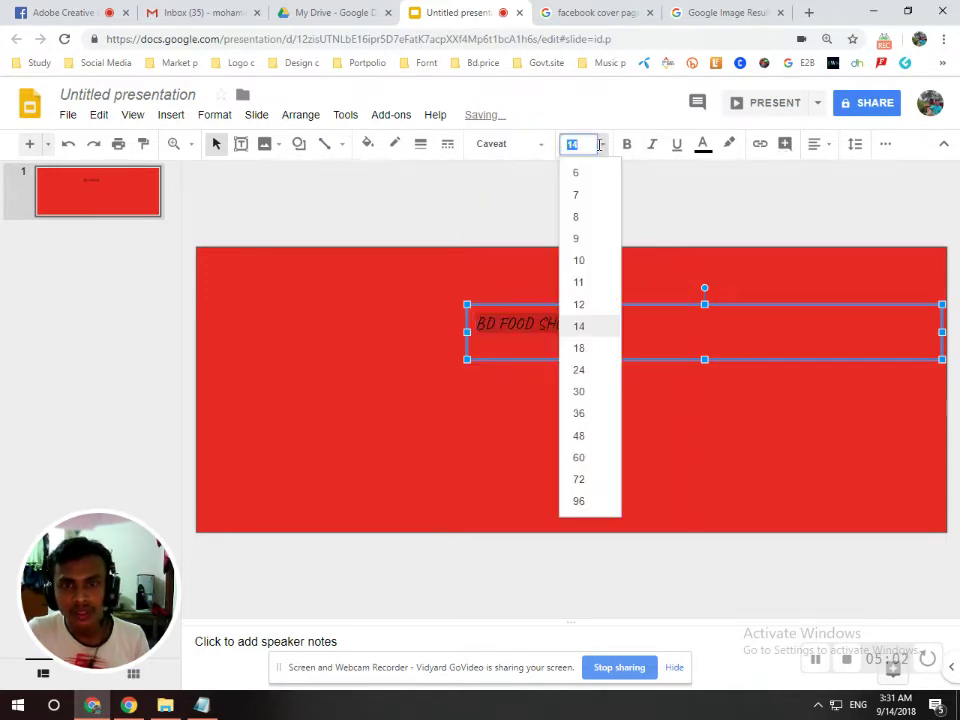
{"action": "left_click", "coordinate": [579, 413]}
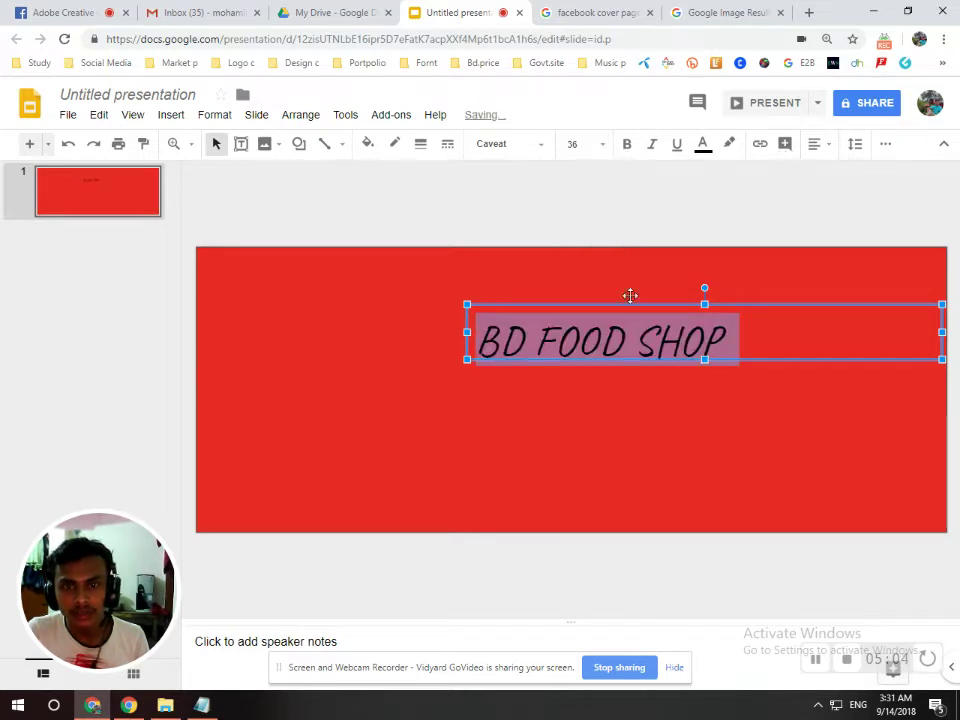
{"action": "left_click", "coordinate": [627, 144]}
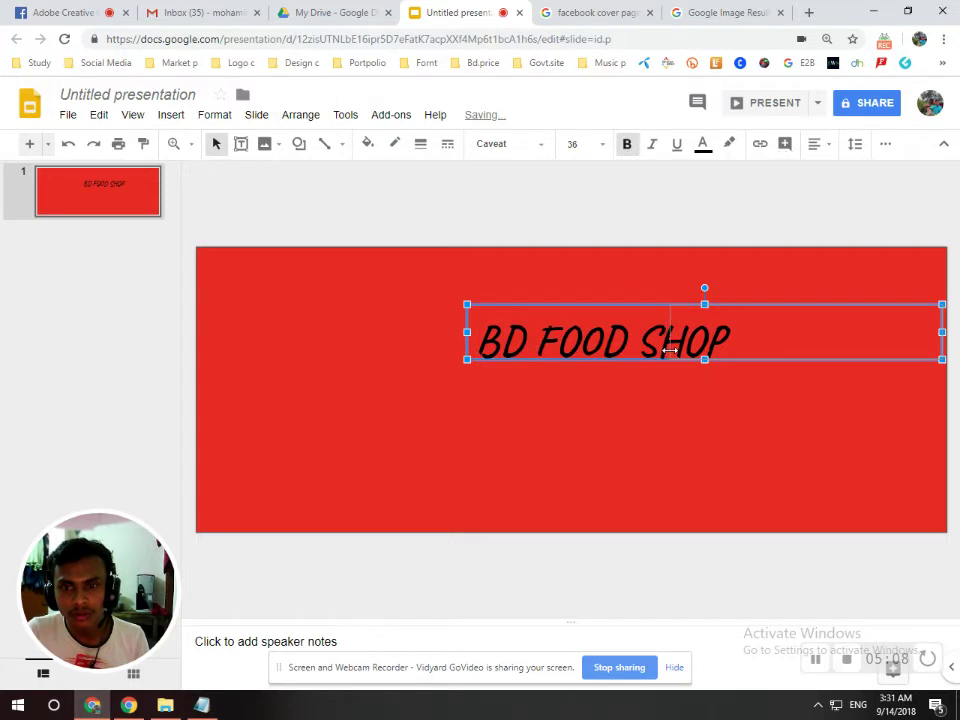
{"action": "left_click_drag", "start_coordinate": [467, 332], "coordinate": [670, 350]}
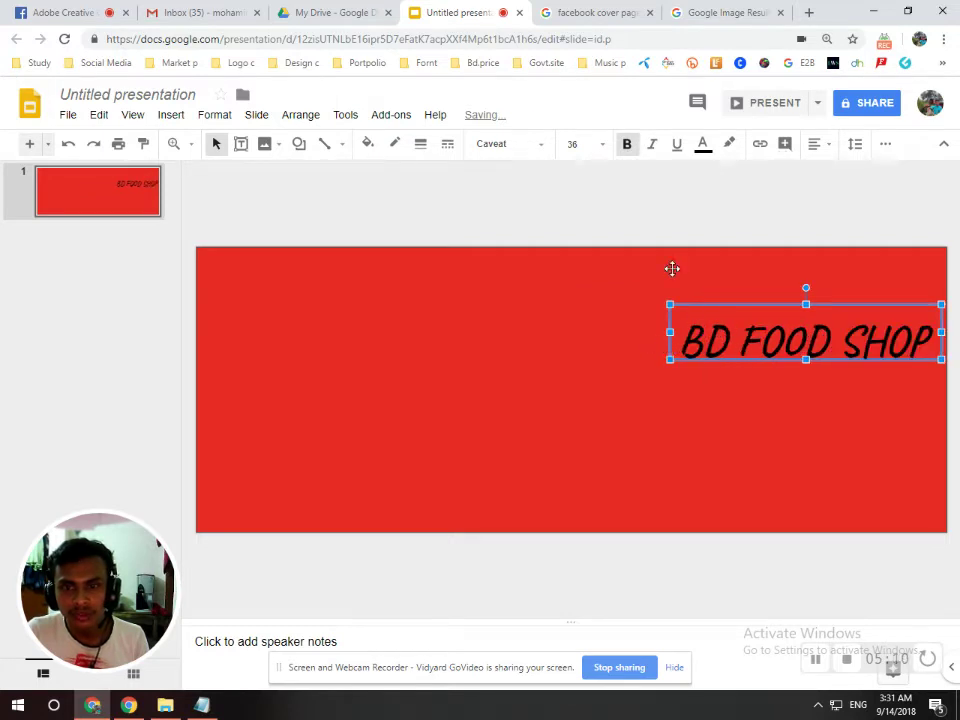
{"action": "double_click", "coordinate": [738, 341]}
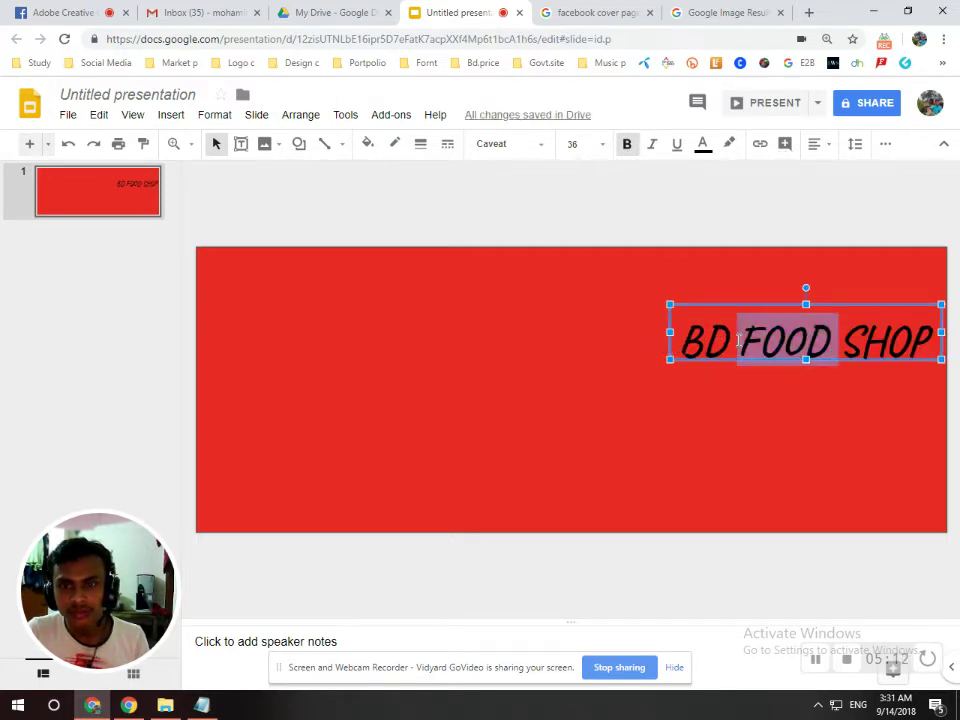
- Make the BD FOOD SHOP title text white
{"action": "key", "text": "ctrl+a"}
{"action": "left_click", "coordinate": [703, 147]}
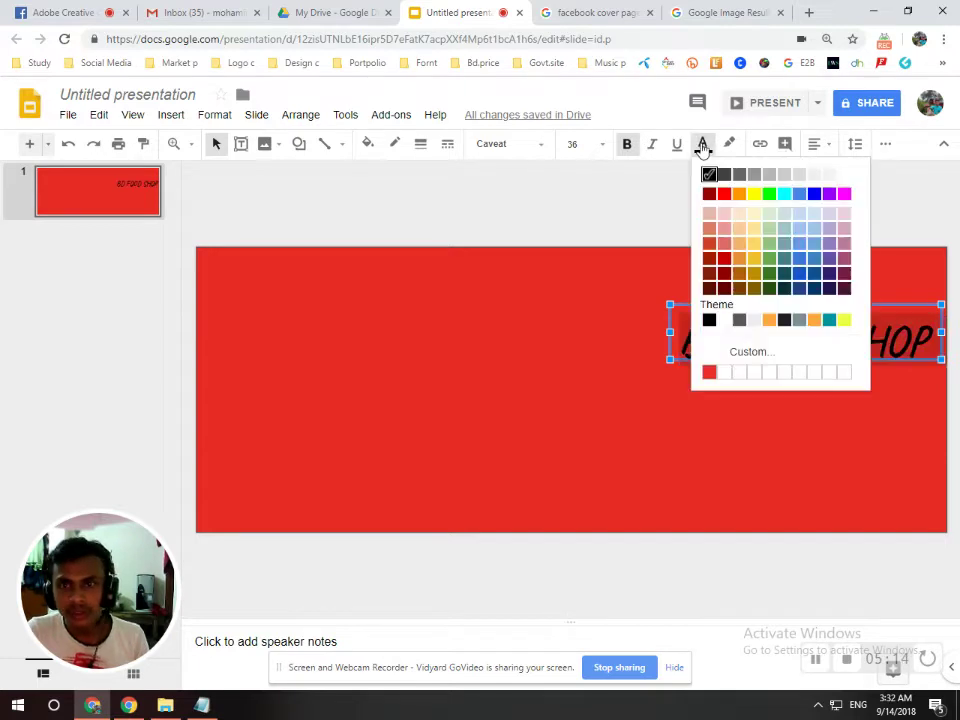
{"action": "left_click", "coordinate": [842, 177]}
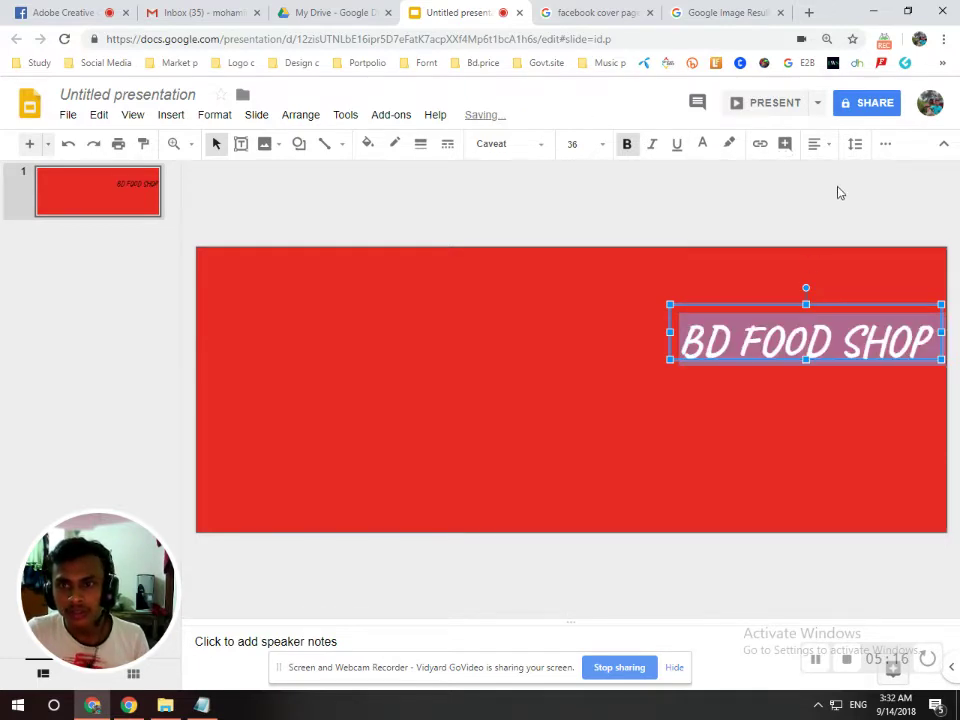
{"action": "left_click", "coordinate": [722, 220]}
- Move the title box up near the slide's top-right corner
{"action": "left_click", "coordinate": [775, 336]}
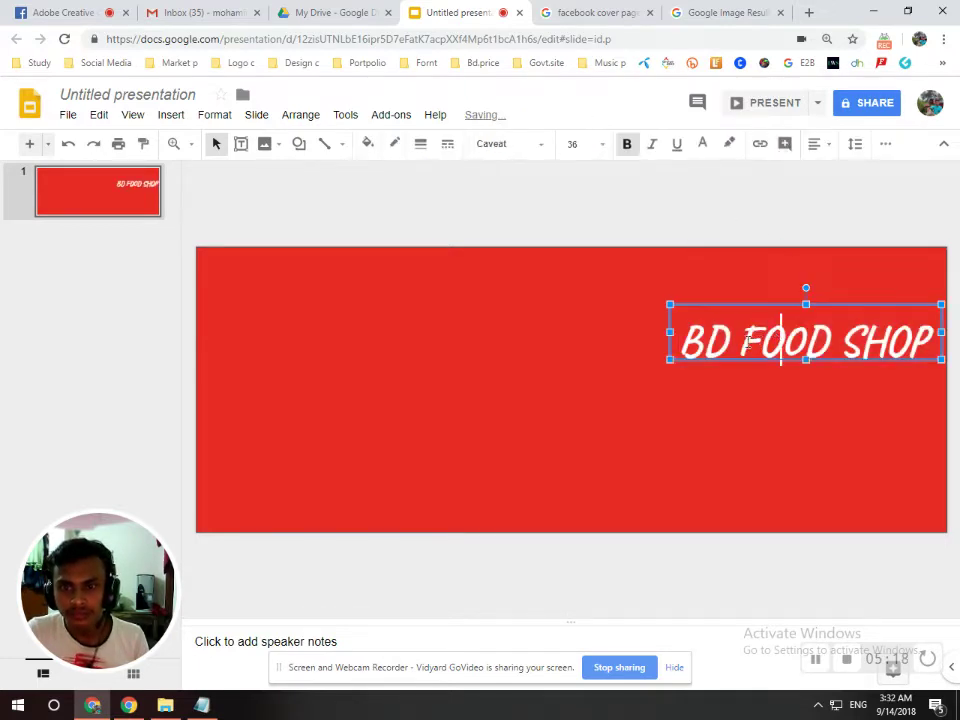
{"action": "left_click_drag", "start_coordinate": [666, 303], "coordinate": [598, 269]}
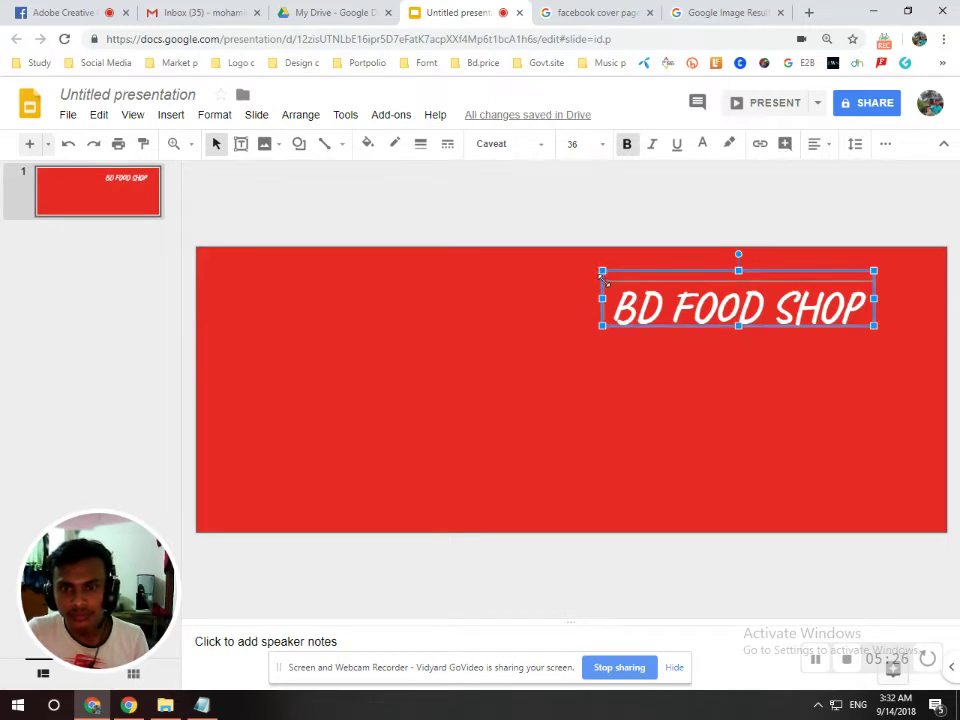
{"action": "left_click_drag", "start_coordinate": [602, 271], "coordinate": [606, 283]}
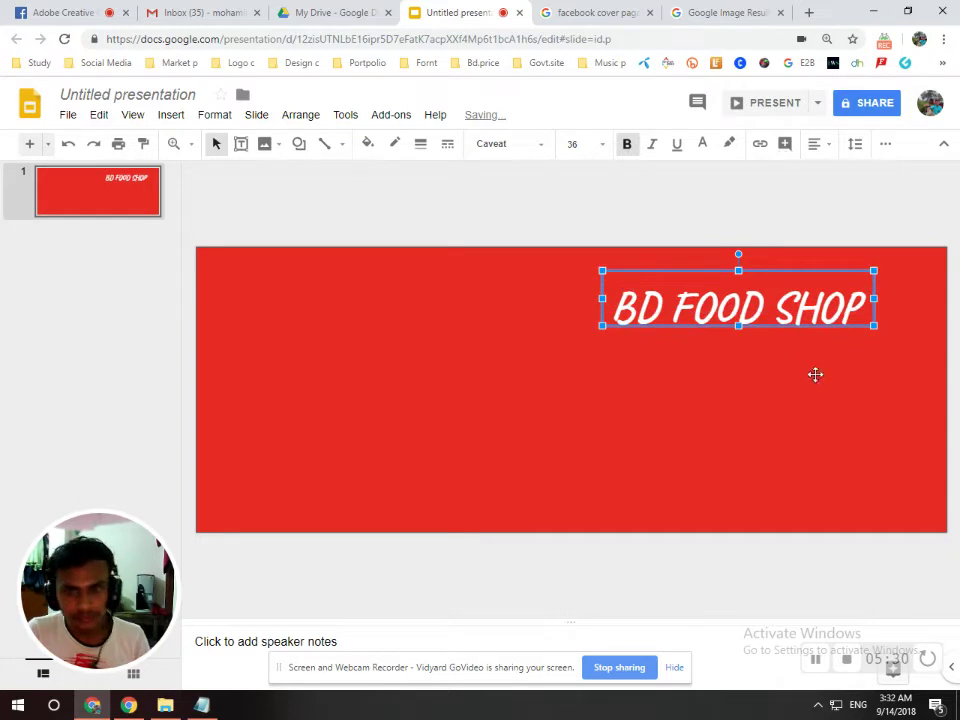
{"action": "key", "text": "Right"}
{"action": "key", "text": "Up"}
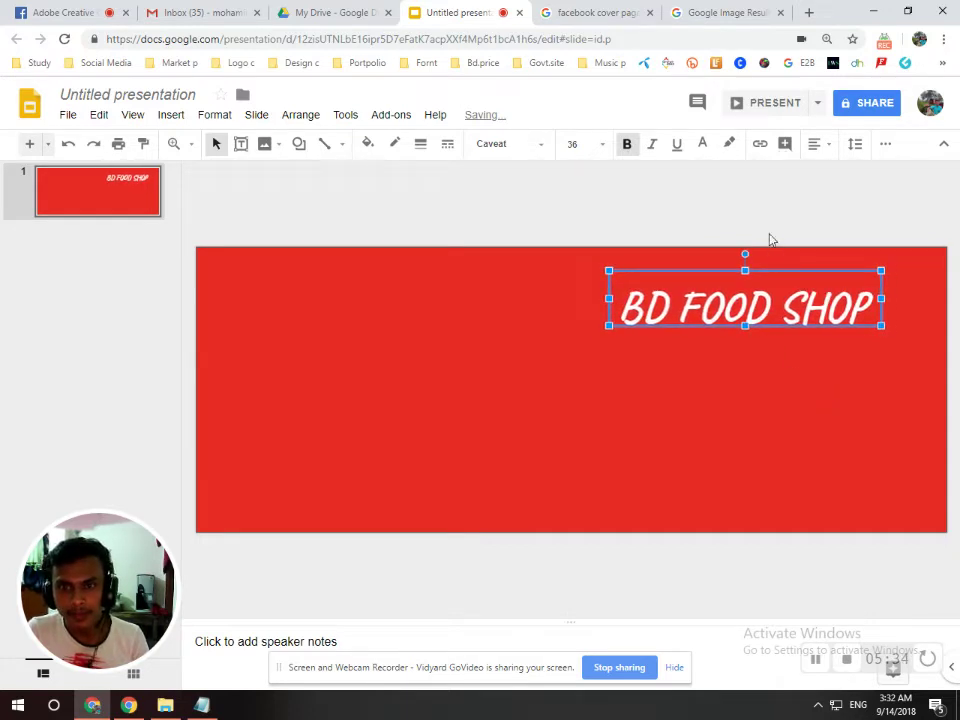
{"action": "left_click", "coordinate": [700, 188]}
- Select and copy the '50% off Enjoy free delivery on all orders' tagline from the notes
{"action": "left_click", "coordinate": [201, 704]}
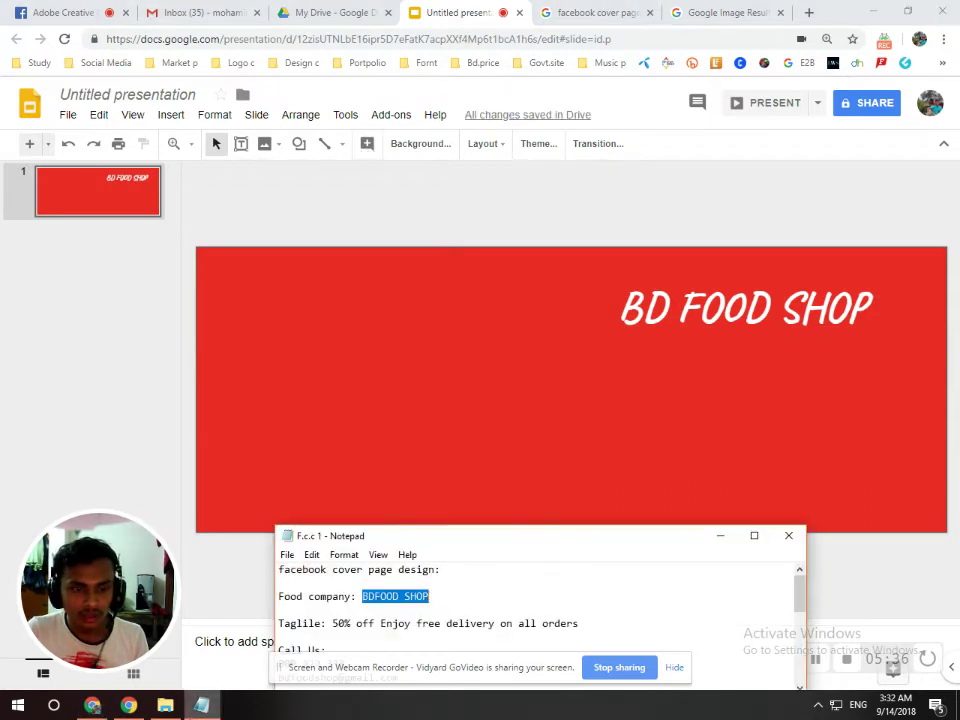
{"action": "scroll", "coordinate": [476, 590], "scroll_direction": "down", "scroll_amount": 1}
{"action": "left_click_drag", "start_coordinate": [592, 587], "coordinate": [278, 583]}
{"action": "left_click", "coordinate": [315, 591]}
{"action": "left_click", "coordinate": [334, 583]}
{"action": "key", "text": "shift+End"}
{"action": "key", "text": "ctrl+c"}
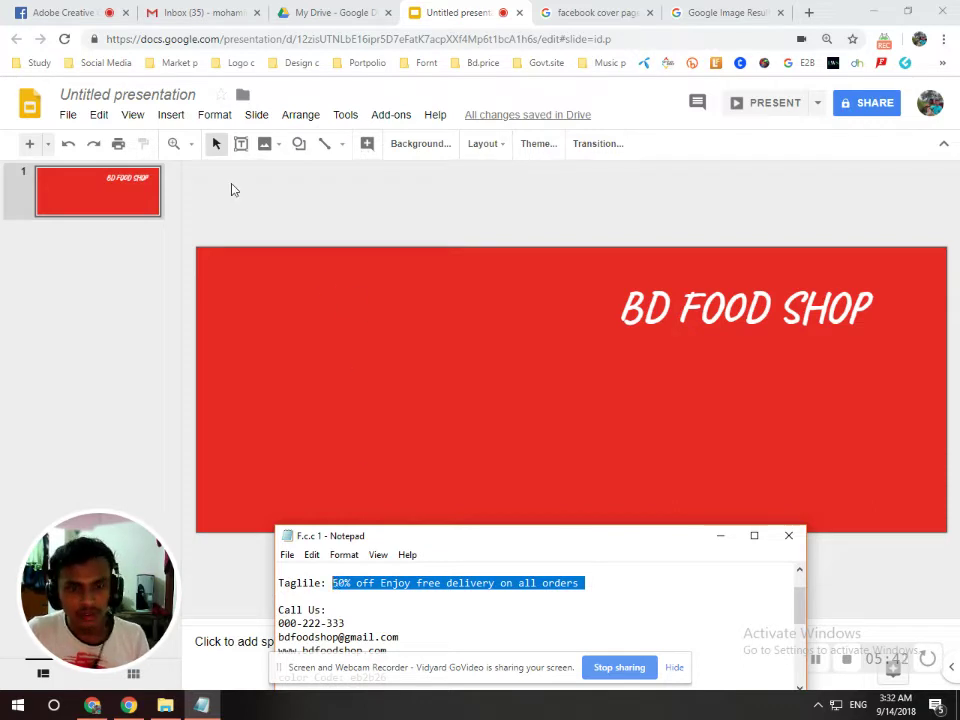
- Paste the tagline into a new text box below the title and narrow the box
{"action": "left_click", "coordinate": [170, 114]}
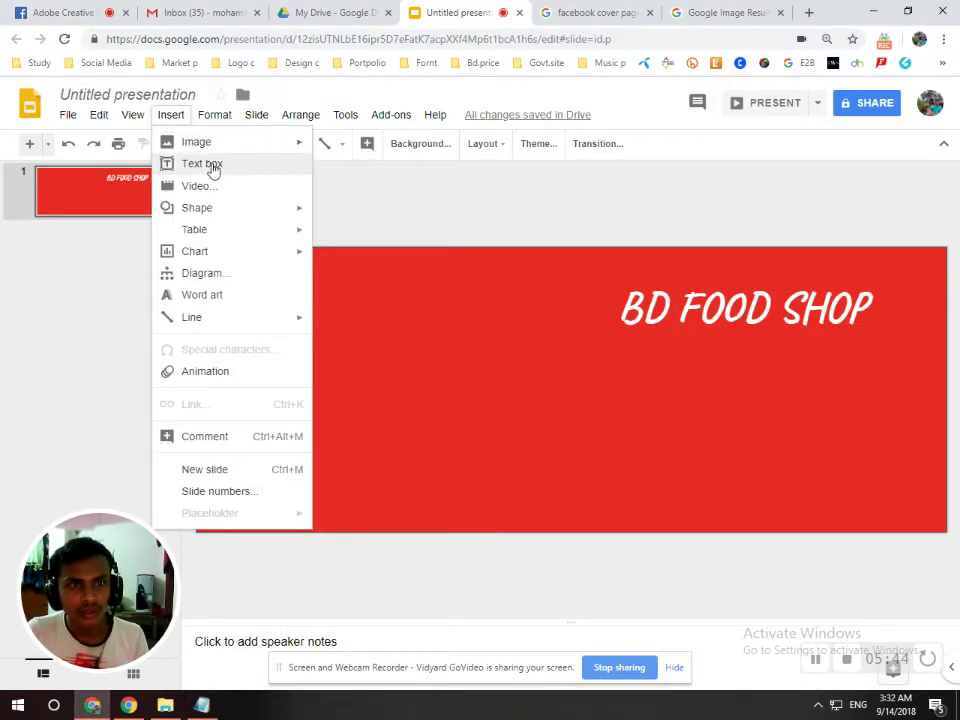
{"action": "left_click", "coordinate": [211, 162]}
{"action": "left_click", "coordinate": [631, 372]}
{"action": "key", "text": "ctrl+v"}
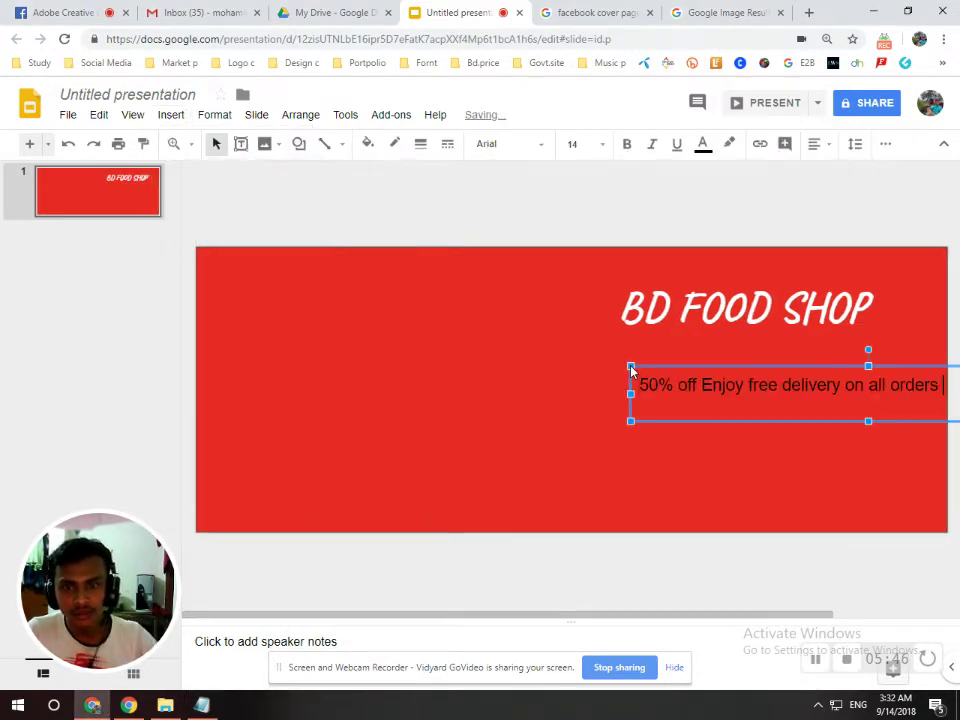
{"action": "left_click_drag", "start_coordinate": [634, 370], "coordinate": [425, 353]}
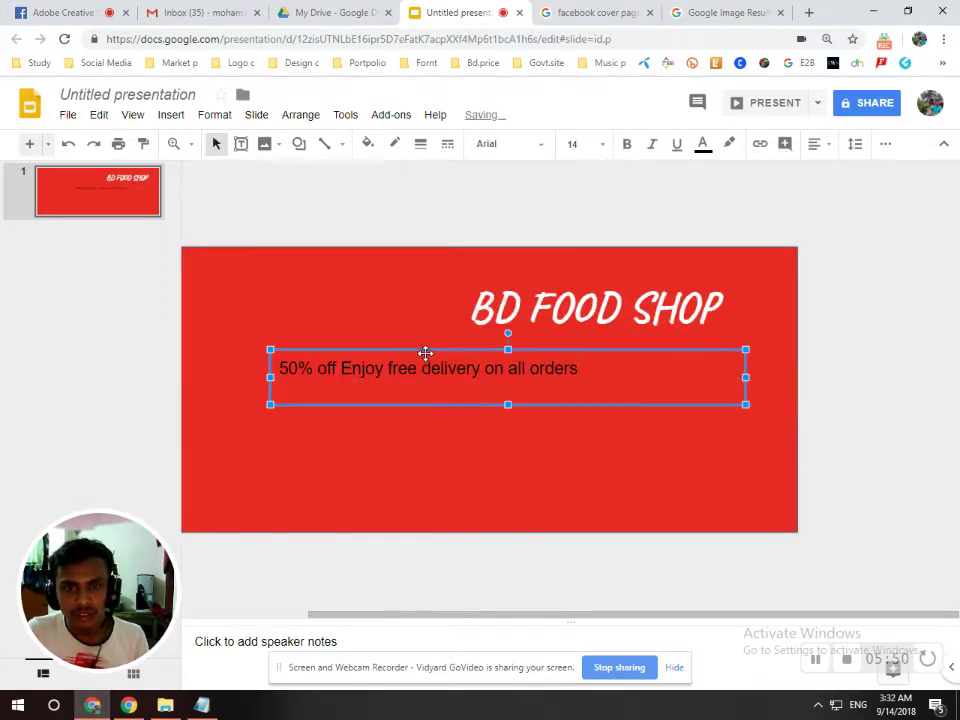
{"action": "mouse_move", "coordinate": [745, 377]}
{"action": "left_mouse_down"}
{"action": "mouse_move", "coordinate": [581, 379]}
{"action": "mouse_move", "coordinate": [599, 379]}
{"action": "left_mouse_up"}
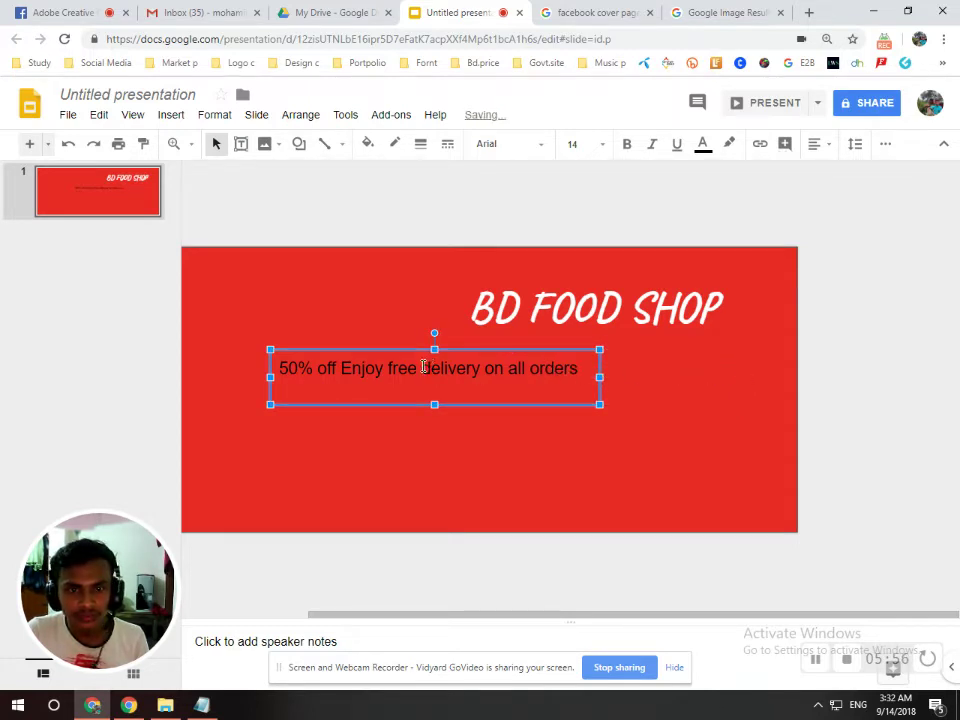
{"action": "double_click", "coordinate": [558, 397]}
{"action": "key", "text": "ctrl+a"}
{"action": "left_click", "coordinate": [512, 144]}
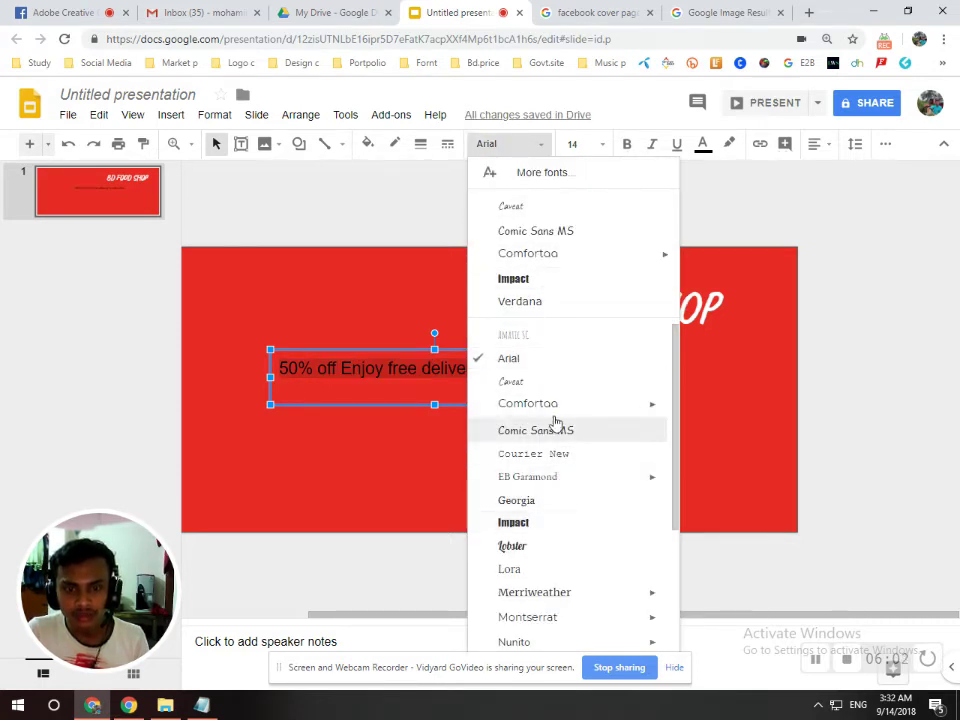
- Set the tagline in bold Verdana and adjust its box width
{"action": "left_click", "coordinate": [551, 300]}
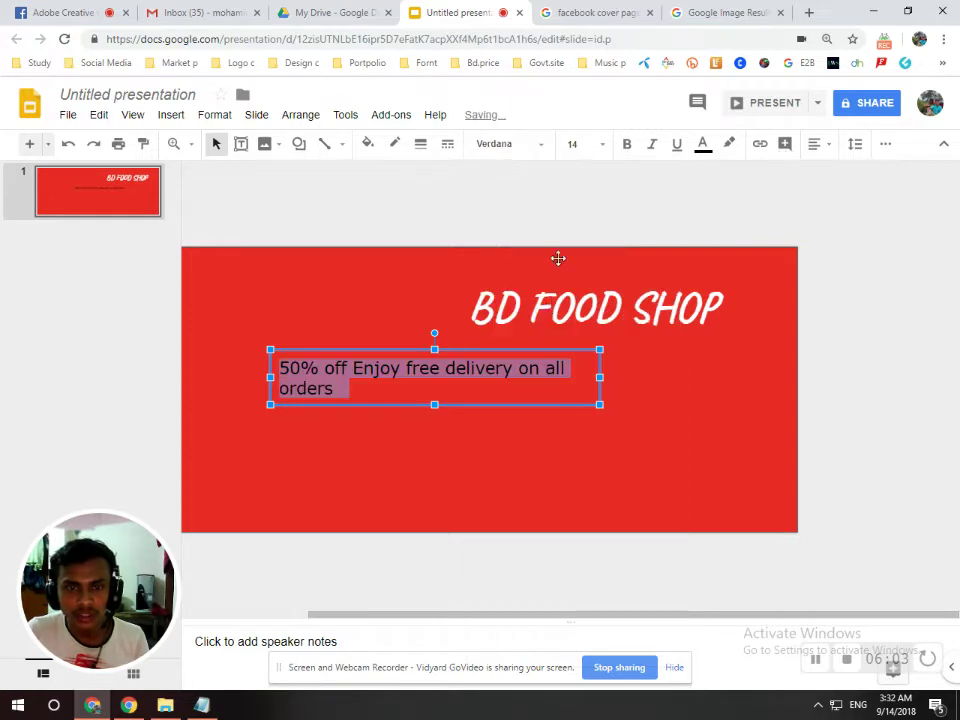
{"action": "left_click", "coordinate": [601, 146]}
{"action": "left_click", "coordinate": [627, 144]}
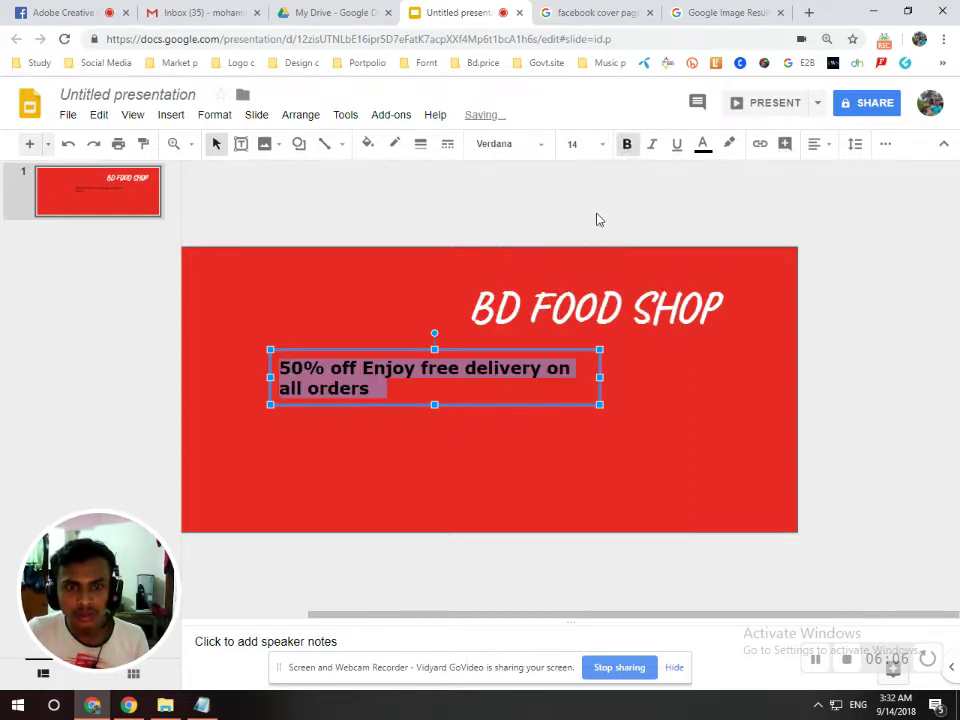
{"action": "left_click", "coordinate": [368, 383]}
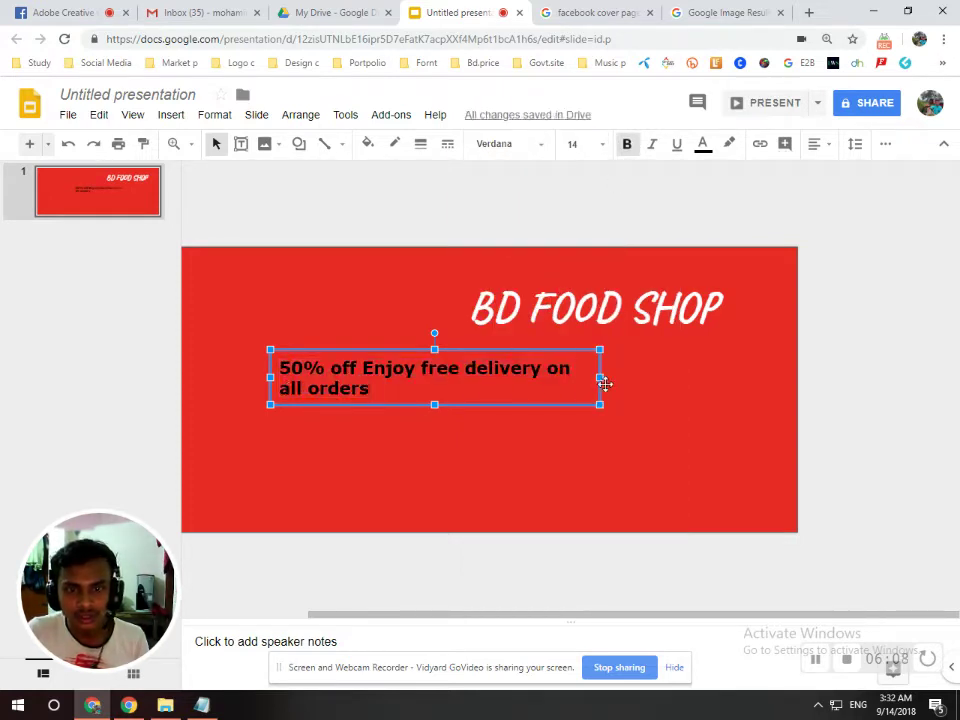
{"action": "mouse_move", "coordinate": [600, 378]}
{"action": "left_mouse_down"}
{"action": "mouse_move", "coordinate": [652, 378]}
{"action": "mouse_move", "coordinate": [604, 379]}
{"action": "left_mouse_up"}
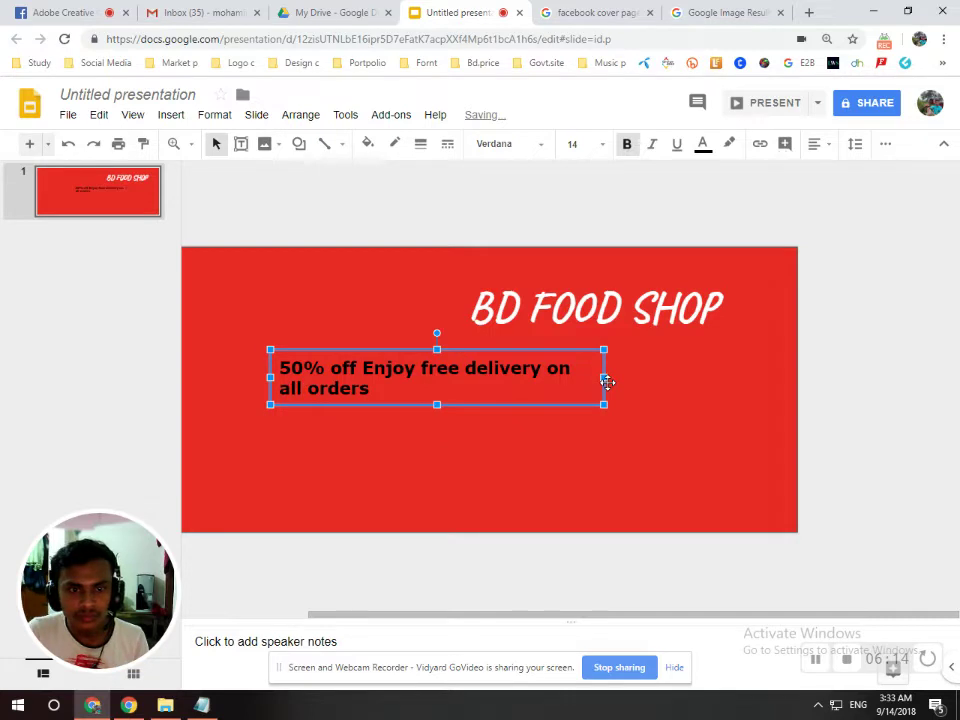
{"action": "mouse_move", "coordinate": [604, 379]}
{"action": "left_mouse_down"}
{"action": "mouse_move", "coordinate": [571, 379]}
{"action": "mouse_move", "coordinate": [690, 378]}
{"action": "left_mouse_up"}
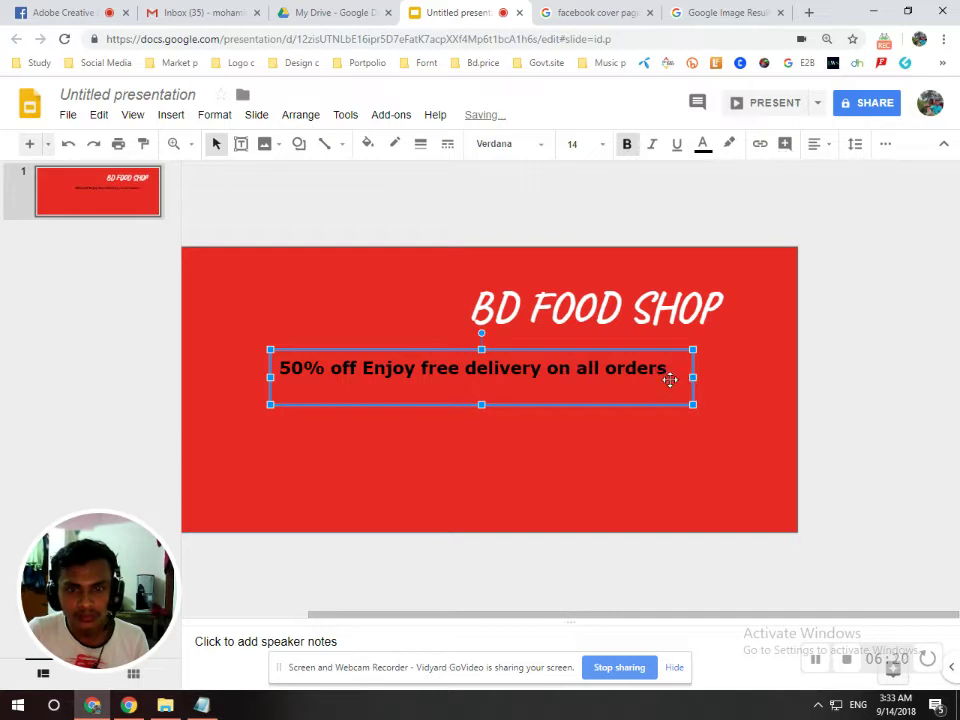
{"action": "mouse_move", "coordinate": [693, 380]}
{"action": "left_mouse_down"}
{"action": "mouse_move", "coordinate": [656, 376]}
{"action": "mouse_move", "coordinate": [666, 376]}
{"action": "left_mouse_up"}
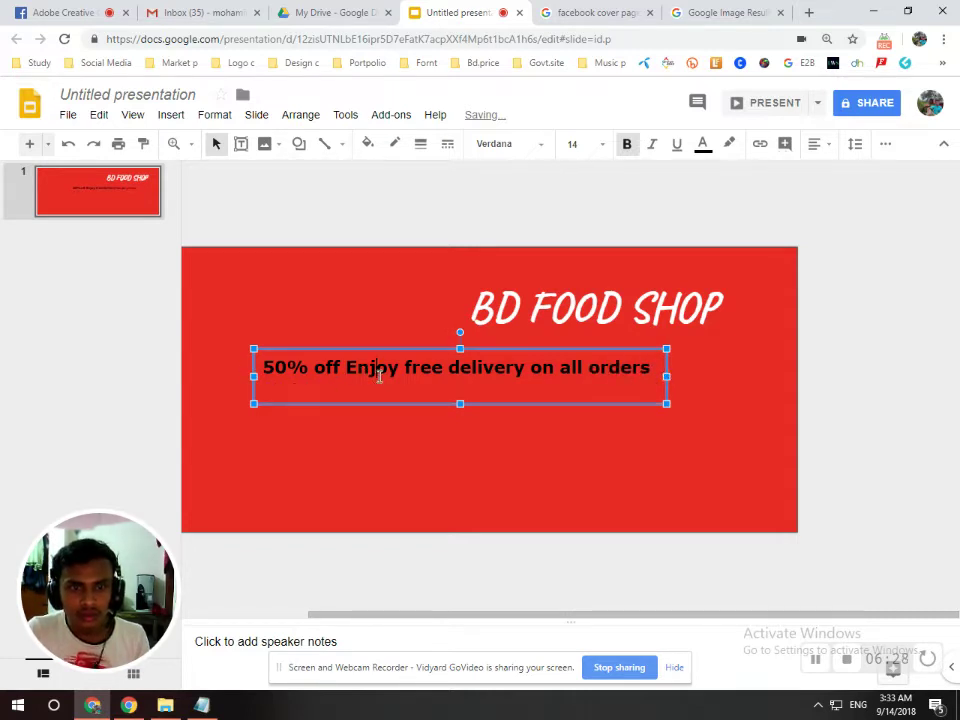
{"action": "left_click", "coordinate": [541, 434]}
- Nudge the tagline box with arrow keys until it sits just under the title
{"action": "left_click", "coordinate": [403, 368]}
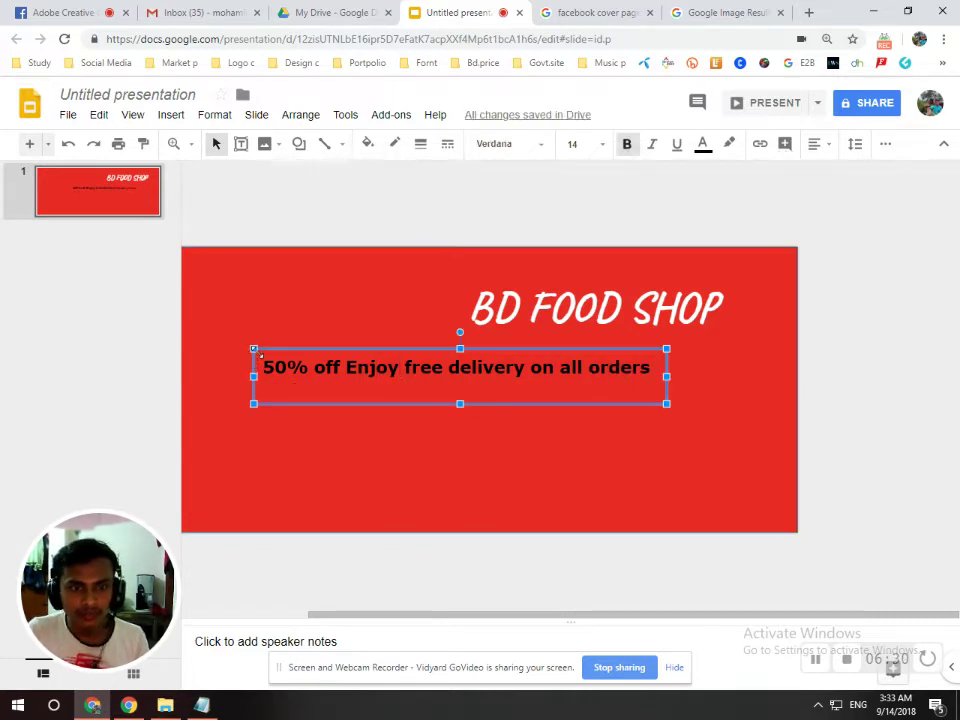
{"action": "mouse_move", "coordinate": [254, 349]}
{"action": "left_mouse_down"}
{"action": "mouse_move", "coordinate": [277, 350]}
{"action": "mouse_move", "coordinate": [256, 350]}
{"action": "left_mouse_up"}
{"action": "key", "text": "Up"}
{"action": "key", "text": "Right"}
{"action": "key", "text": "Right"}
{"action": "key", "text": "Right"}
{"action": "key", "text": "Right"}
{"action": "key", "text": "Right"}
{"action": "key", "text": "Right"}
{"action": "key", "text": "Right"}
{"action": "key", "text": "Right"}
{"action": "key", "text": "Right"}
{"action": "key", "text": "Up"}
{"action": "key", "text": "Right"}
{"action": "key", "text": "Right"}
{"action": "key", "text": "Right"}
{"action": "key", "text": "Right"}
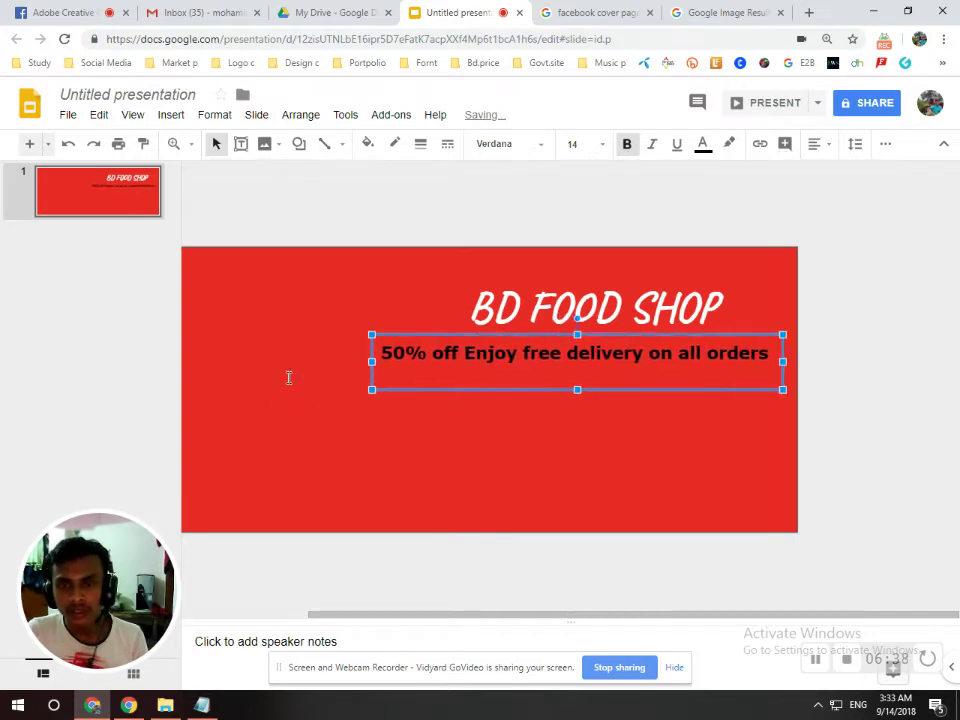
{"action": "key", "text": "Up"}
{"action": "key", "text": "Right"}
{"action": "key", "text": "Right"}
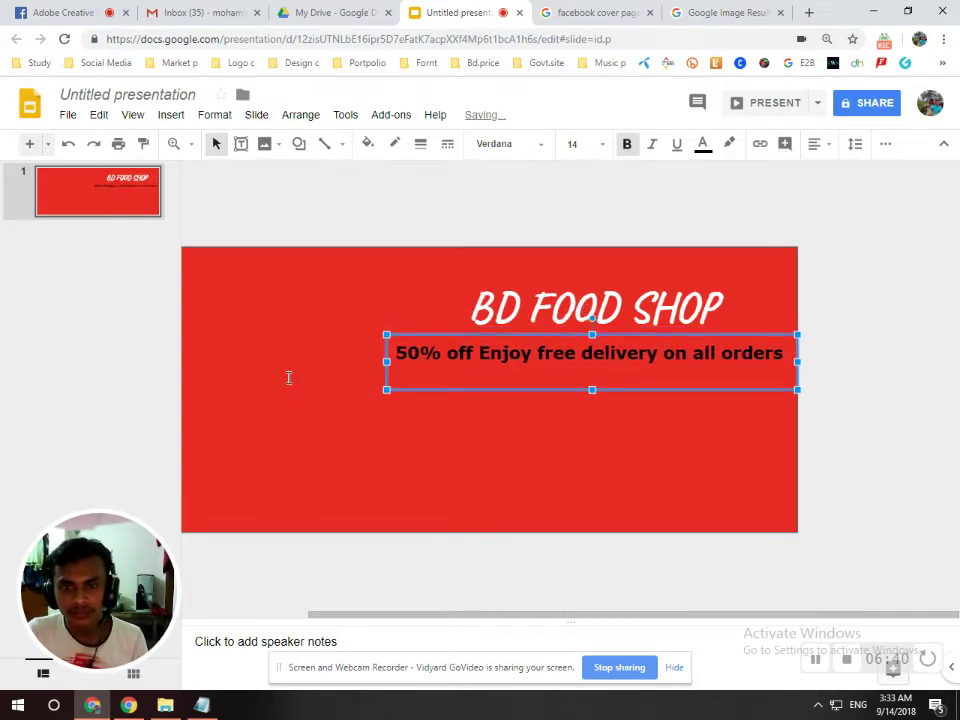
{"action": "key", "text": "Left"}
{"action": "key", "text": "Right"}
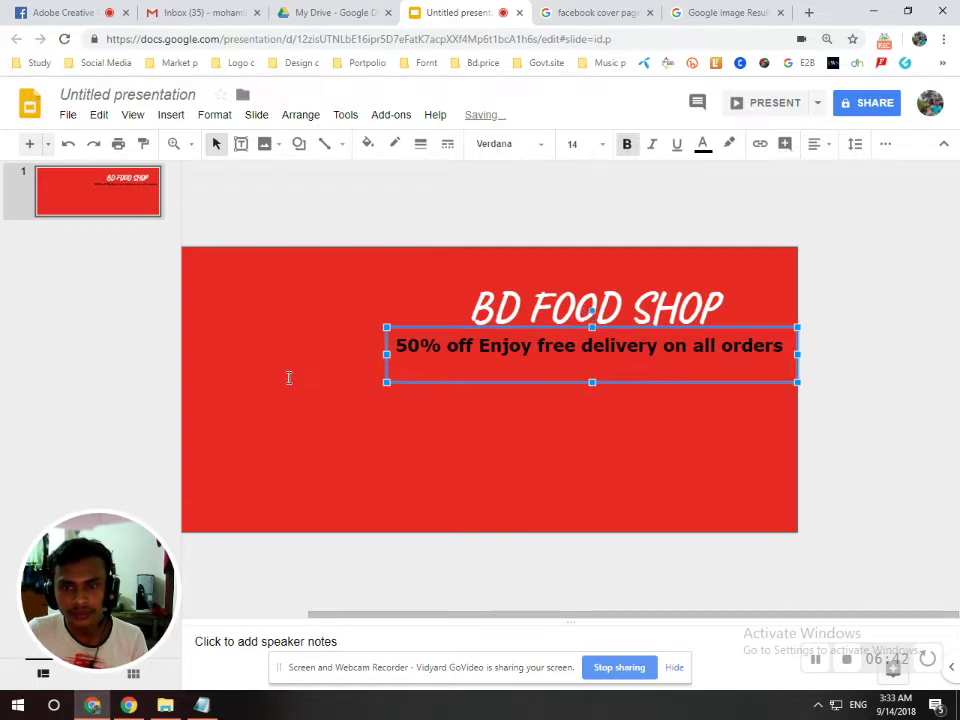
{"action": "key", "text": "Left"}
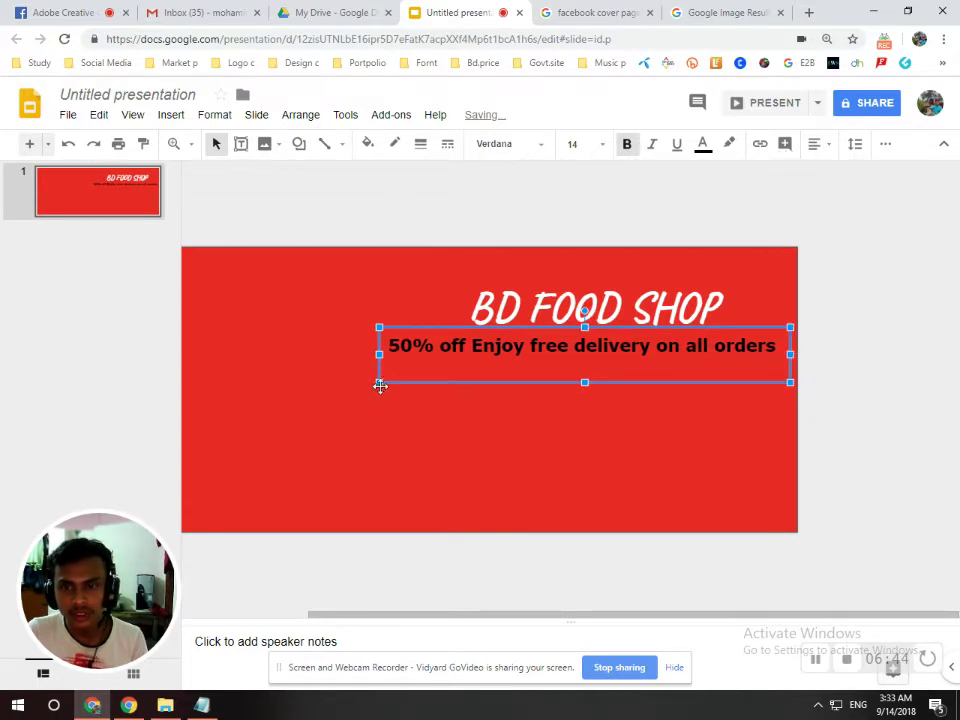
{"action": "key", "text": "Right"}
{"action": "key", "text": "Down"}
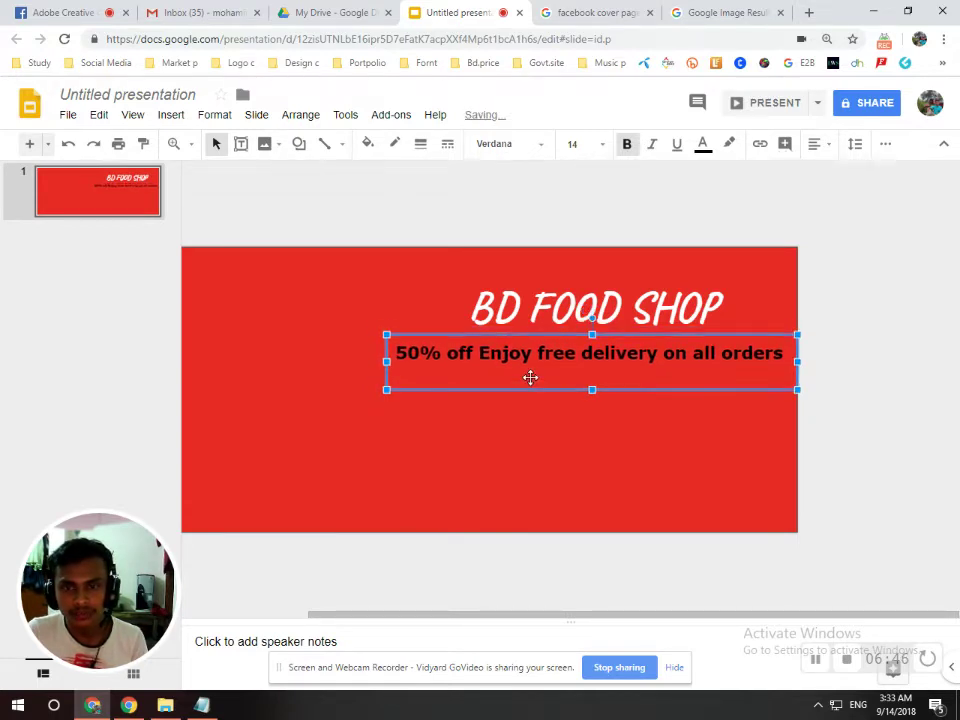
{"action": "left_click", "coordinate": [881, 362]}
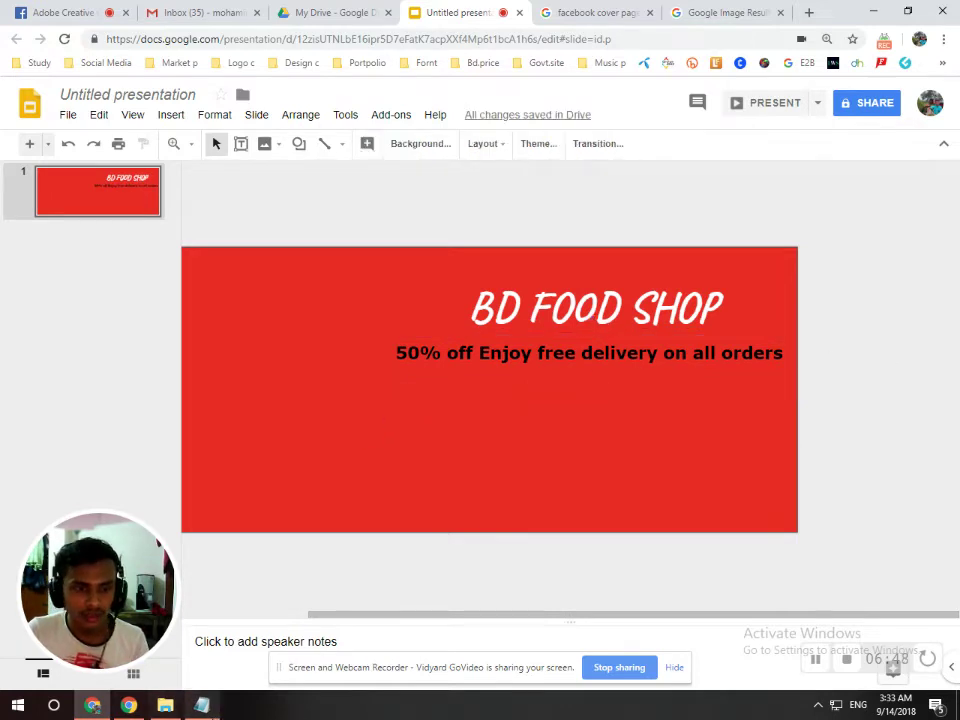
- Paste the Call Us contact lines from the notes into a new text box
{"action": "left_click", "coordinate": [201, 705]}
{"action": "scroll", "coordinate": [395, 601], "scroll_direction": "down", "scroll_amount": 1}
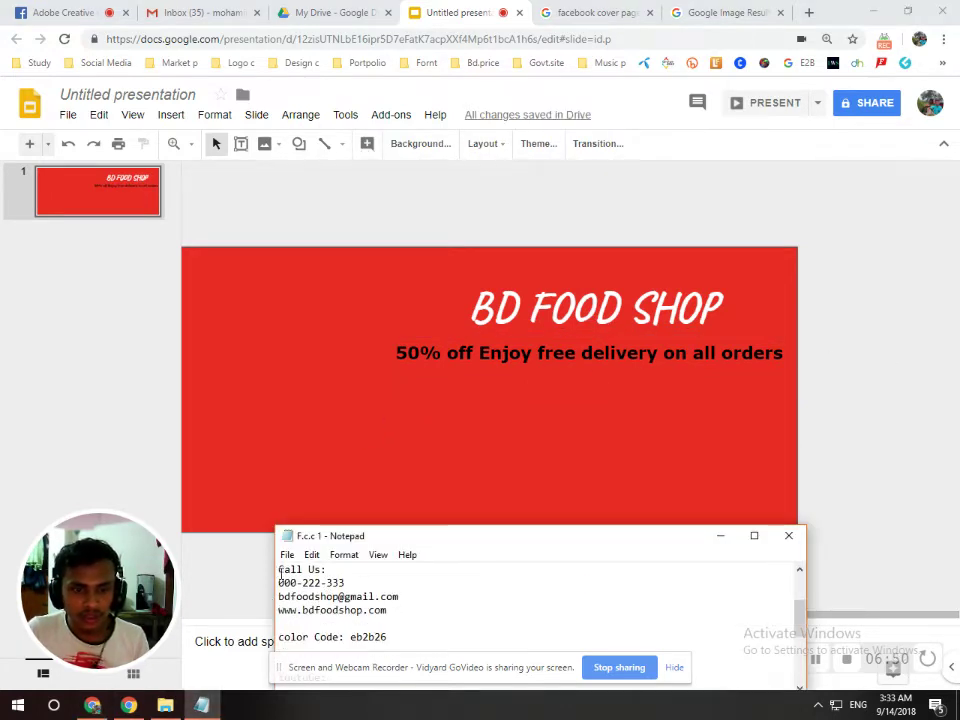
{"action": "left_click_drag", "start_coordinate": [278, 569], "coordinate": [397, 616]}
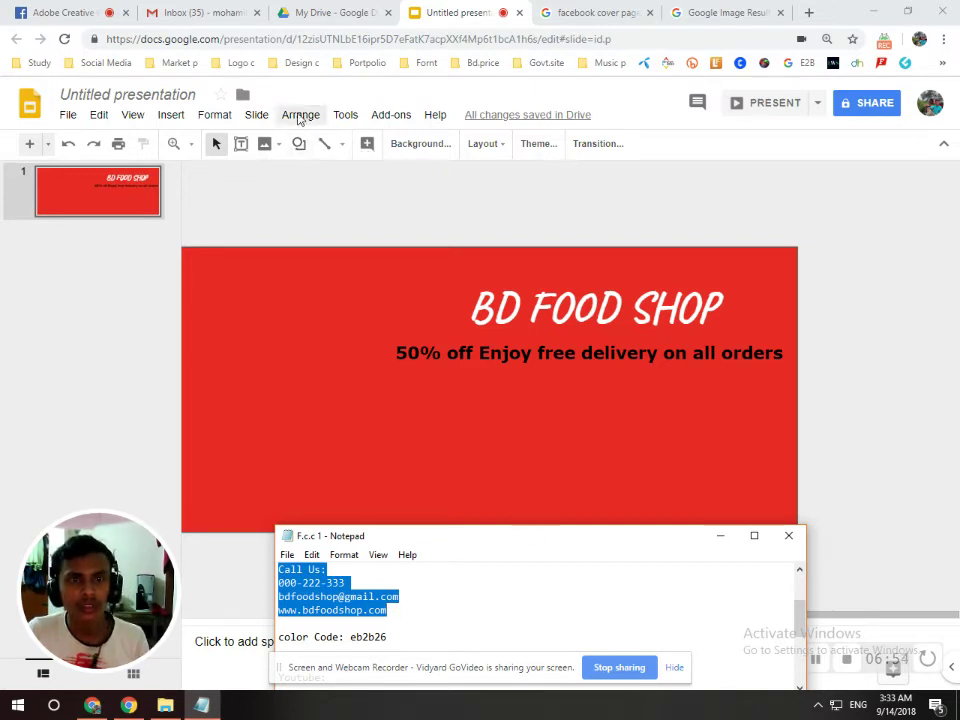
{"action": "left_click", "coordinate": [170, 115]}
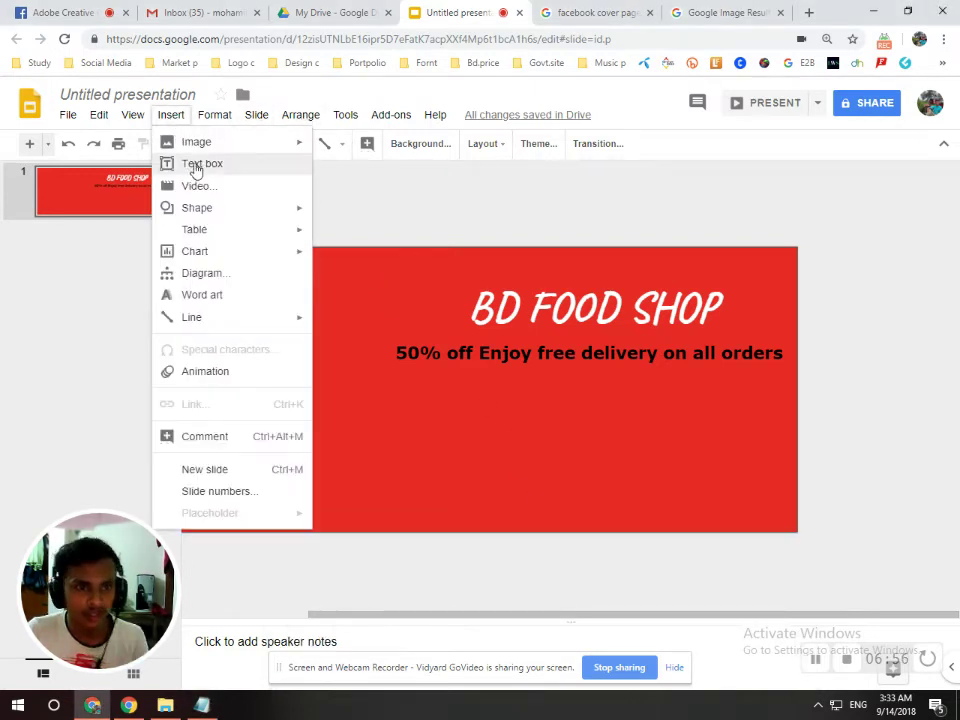
{"action": "left_click", "coordinate": [196, 164]}
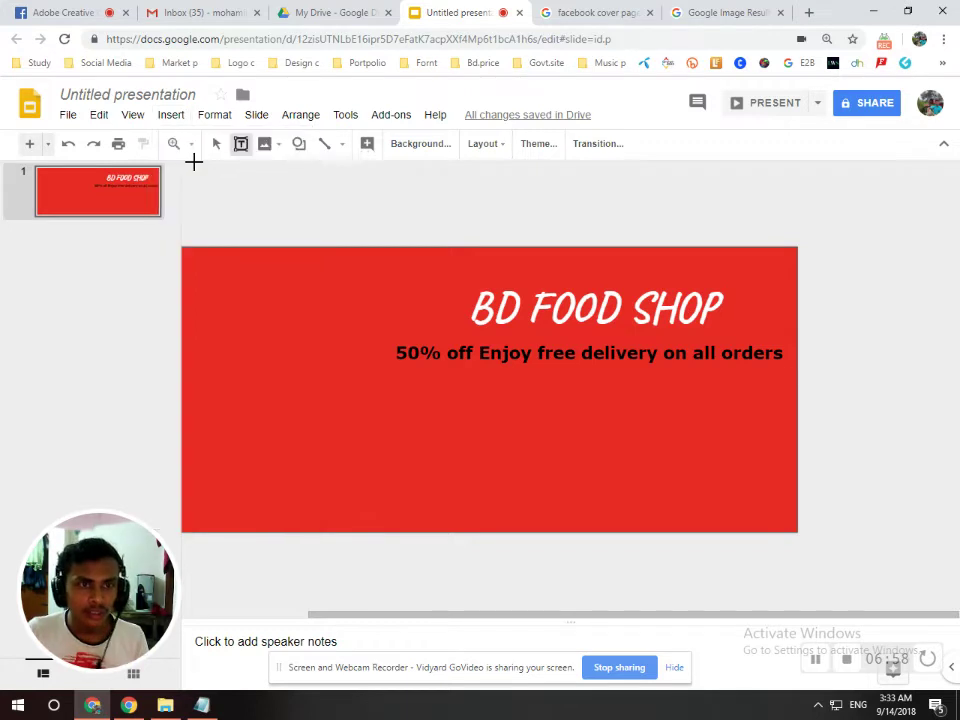
{"action": "left_click", "coordinate": [508, 421]}
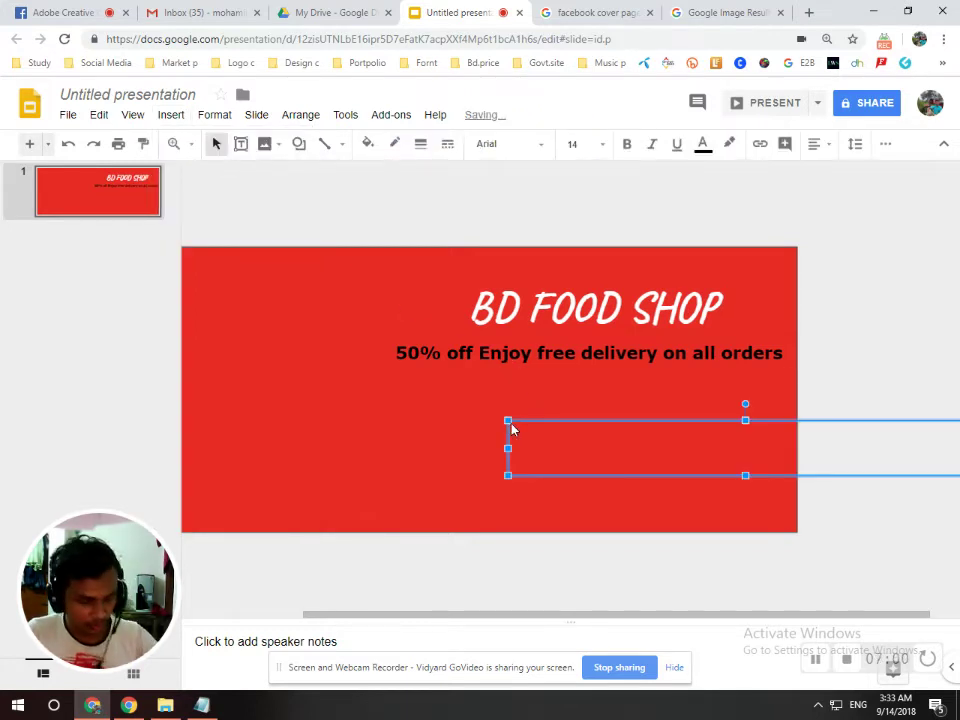
{"action": "key", "text": "ctrl+v"}
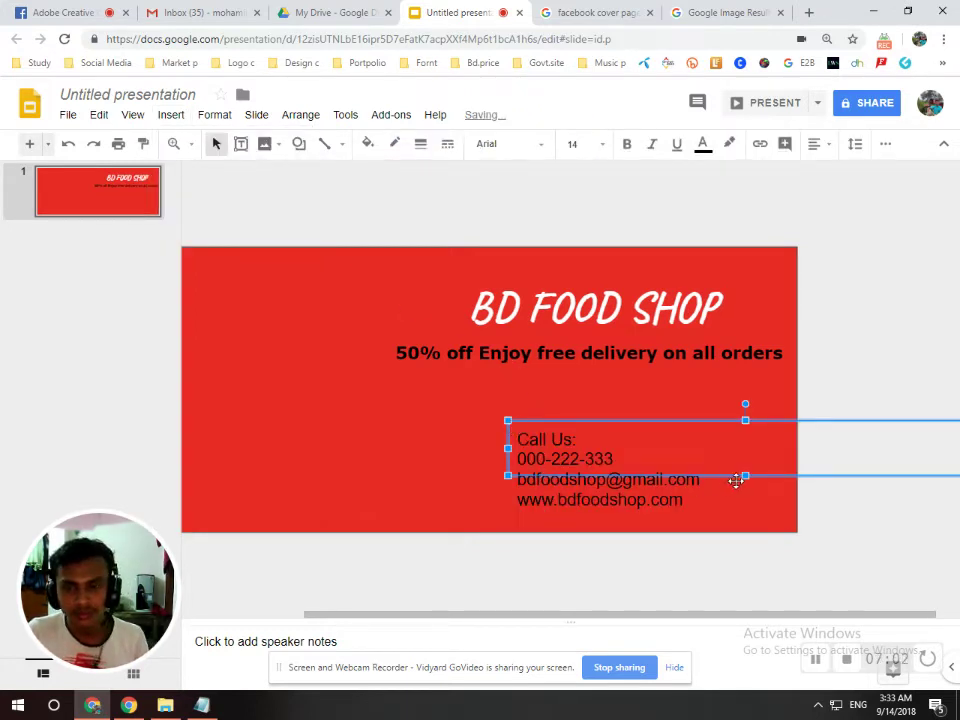
- Resize the contact box and position it beneath the tagline
{"action": "left_click_drag", "start_coordinate": [745, 477], "coordinate": [748, 522]}
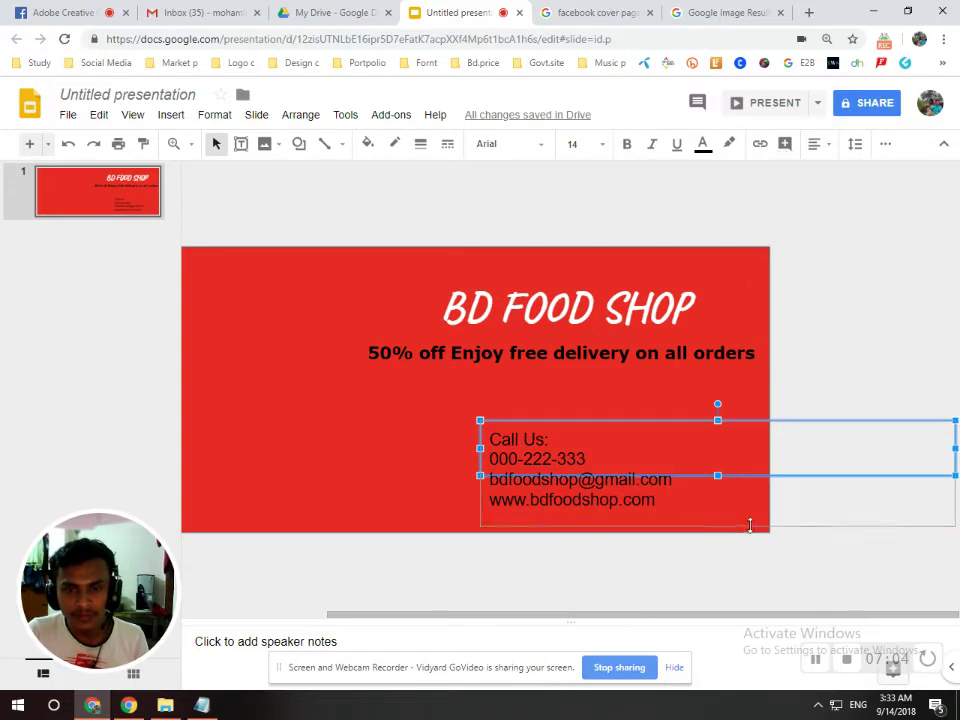
{"action": "left_click_drag", "start_coordinate": [478, 473], "coordinate": [713, 480]}
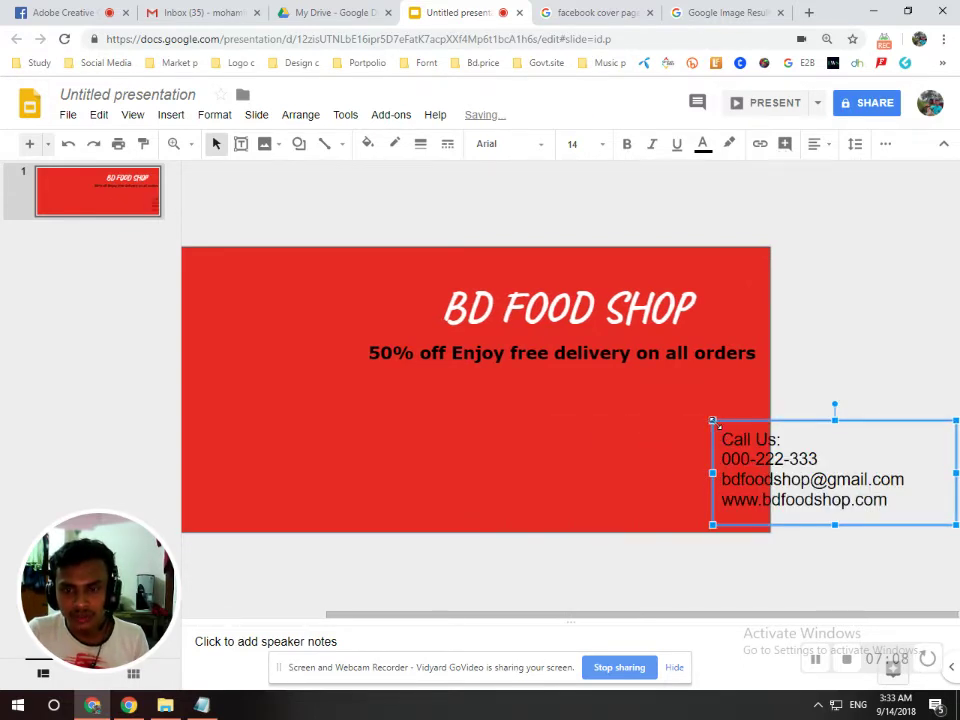
{"action": "left_click_drag", "start_coordinate": [712, 421], "coordinate": [383, 398]}
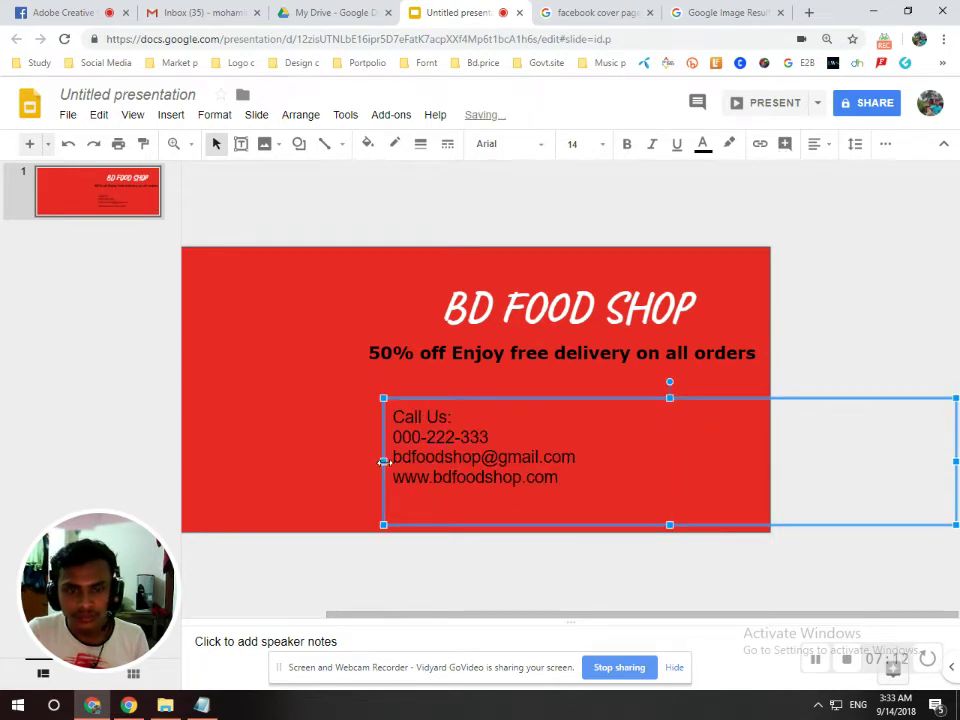
{"action": "left_click_drag", "start_coordinate": [383, 461], "coordinate": [780, 462]}
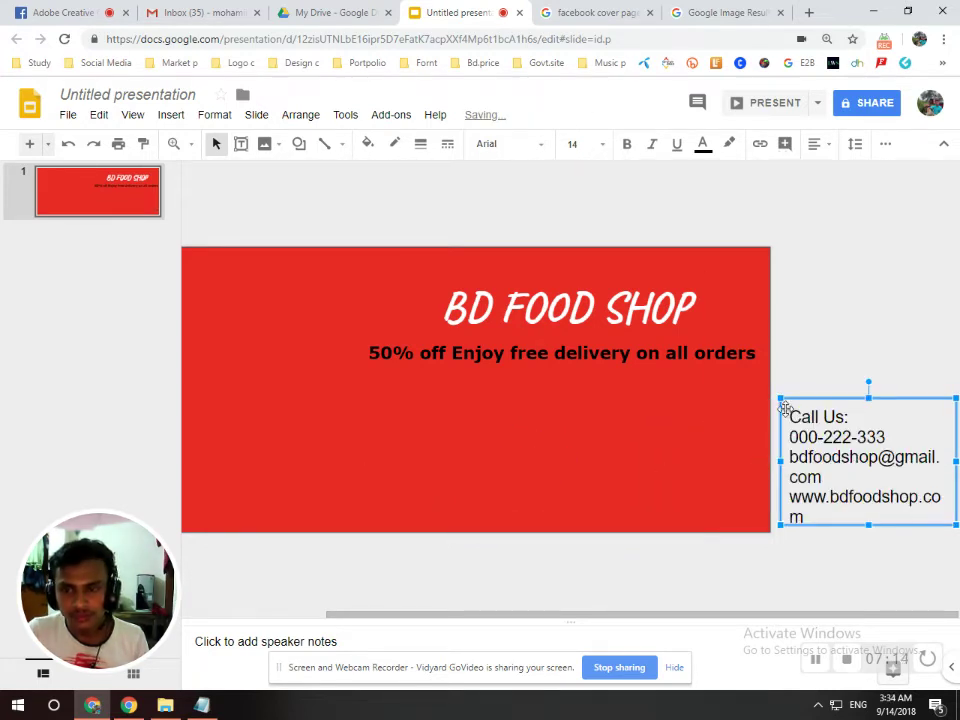
{"action": "mouse_move", "coordinate": [786, 408]}
{"action": "left_mouse_down"}
{"action": "mouse_move", "coordinate": [645, 440]}
{"action": "mouse_move", "coordinate": [485, 419]}
{"action": "left_mouse_up"}
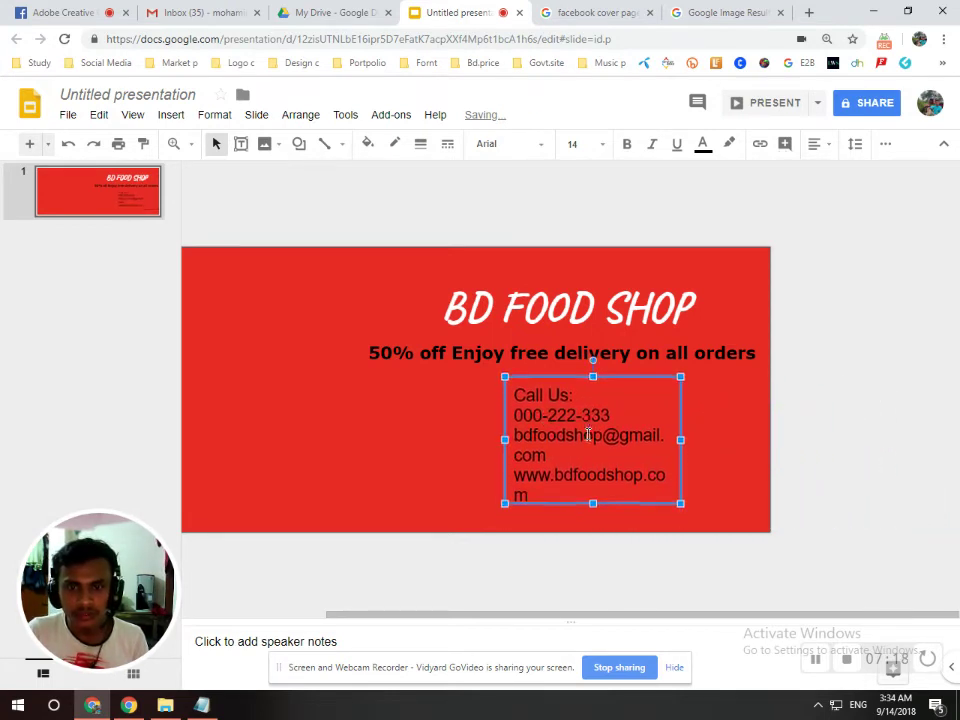
{"action": "key", "text": "Left"}
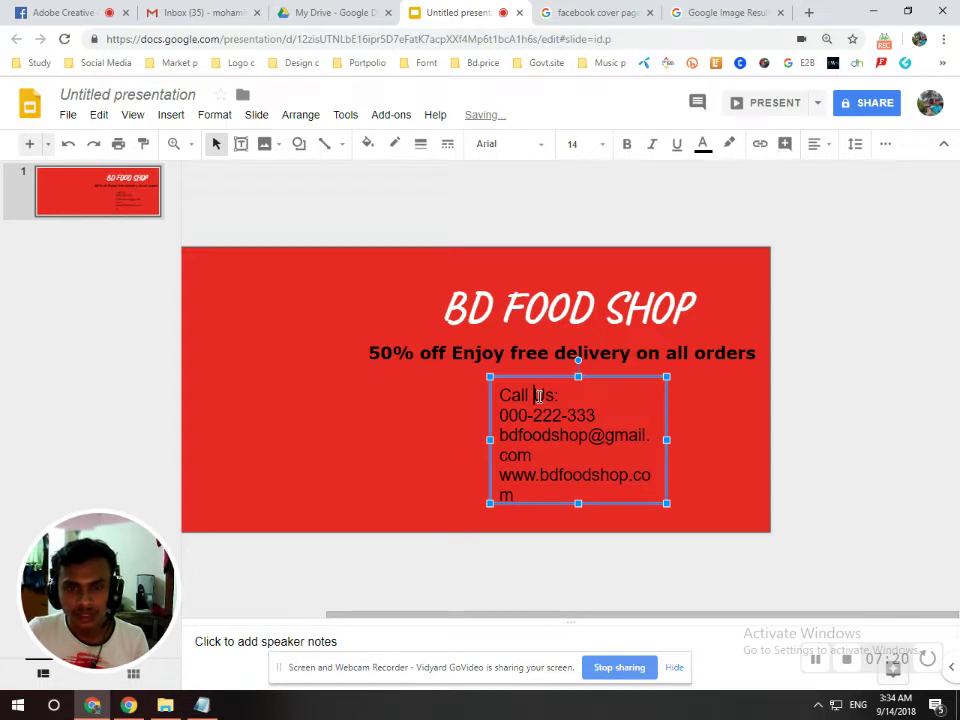
- Set the Call Us line to 36 pt Impact and enlarge the box to fit
{"action": "triple_click", "coordinate": [535, 395]}
{"action": "left_click", "coordinate": [545, 148]}
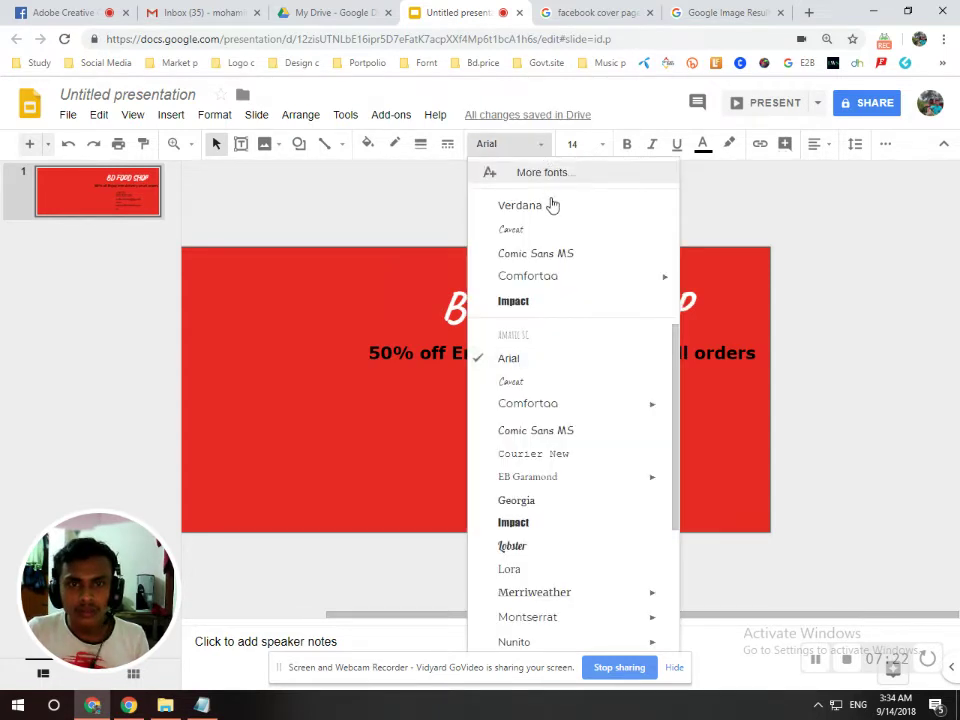
{"action": "left_click", "coordinate": [531, 299]}
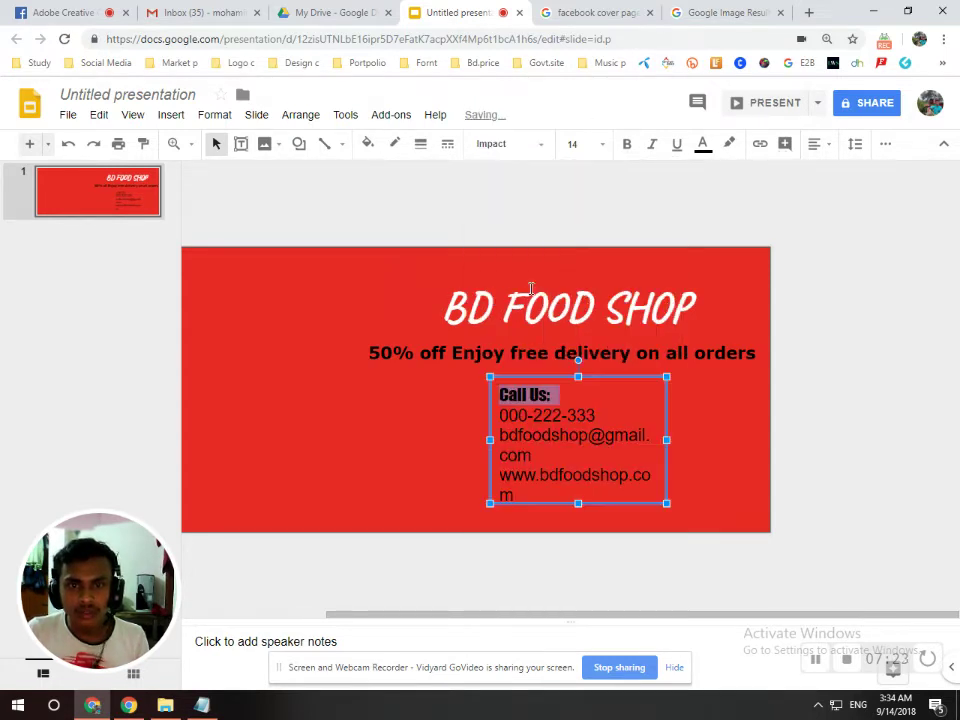
{"action": "left_click", "coordinate": [603, 146]}
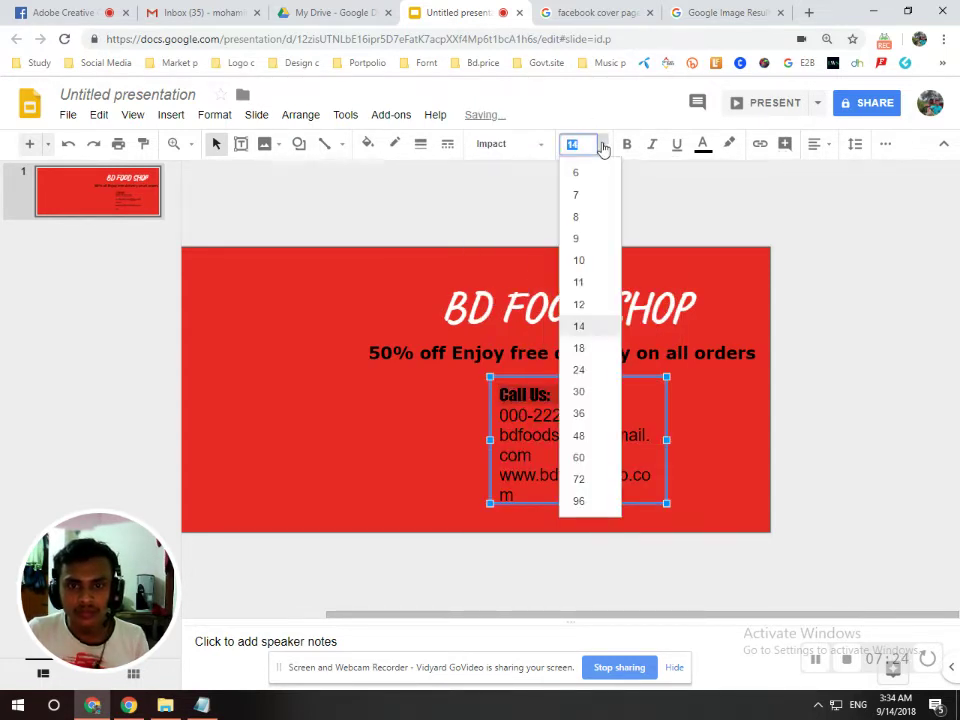
{"action": "left_click", "coordinate": [579, 413]}
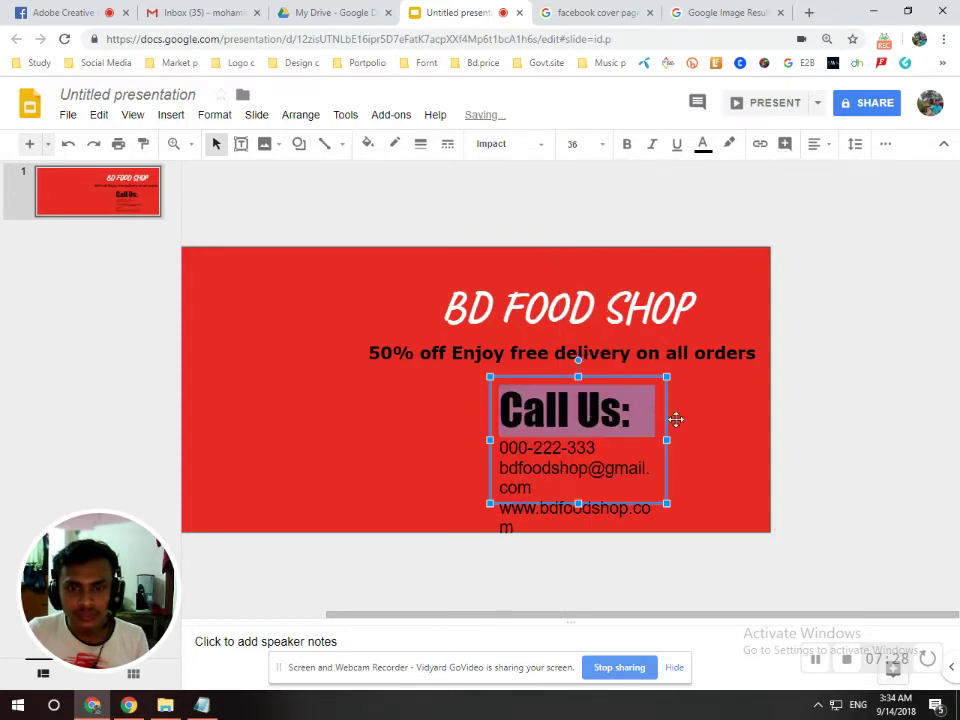
{"action": "left_click_drag", "start_coordinate": [578, 505], "coordinate": [578, 532]}
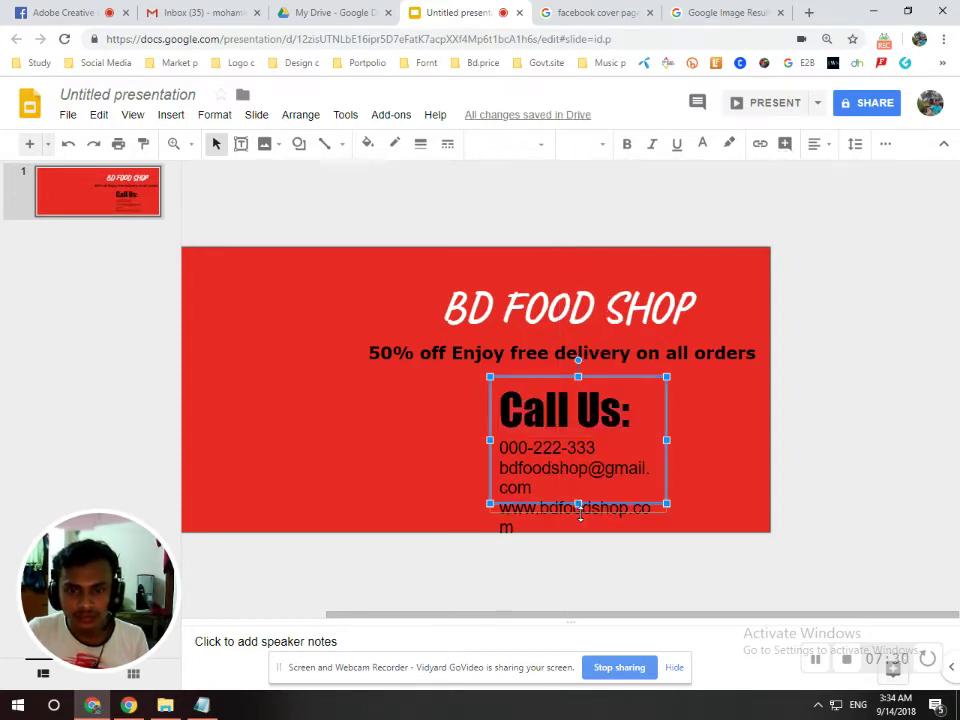
{"action": "left_click_drag", "start_coordinate": [666, 453], "coordinate": [708, 454]}
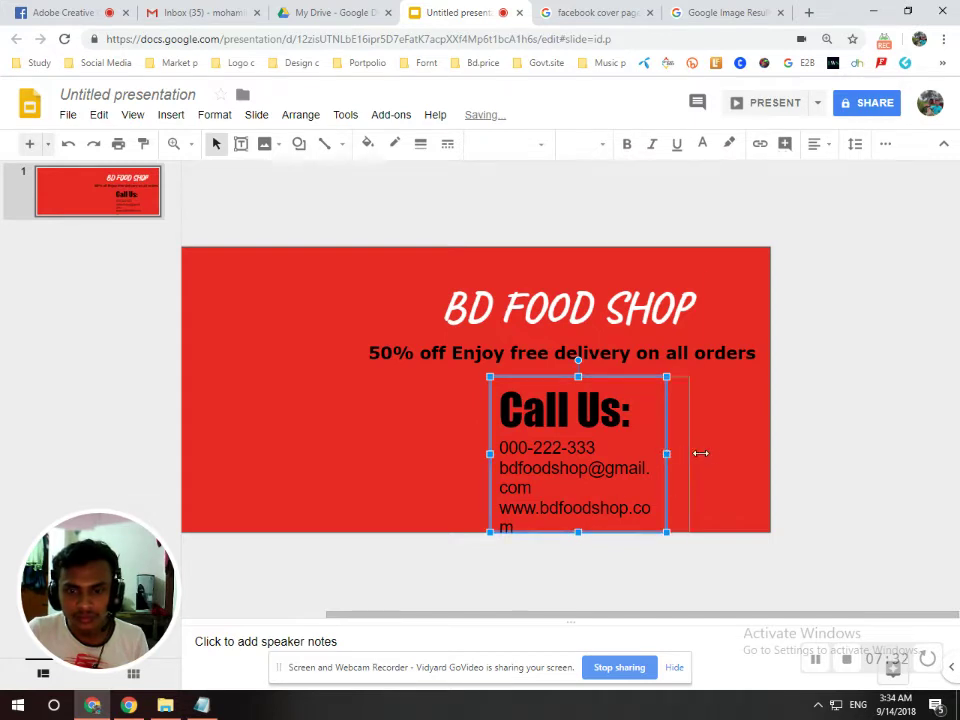
- Centre all the text in the contact box
{"action": "left_click", "coordinate": [555, 467]}
{"action": "double_click", "coordinate": [555, 467]}
{"action": "triple_click", "coordinate": [536, 446]}
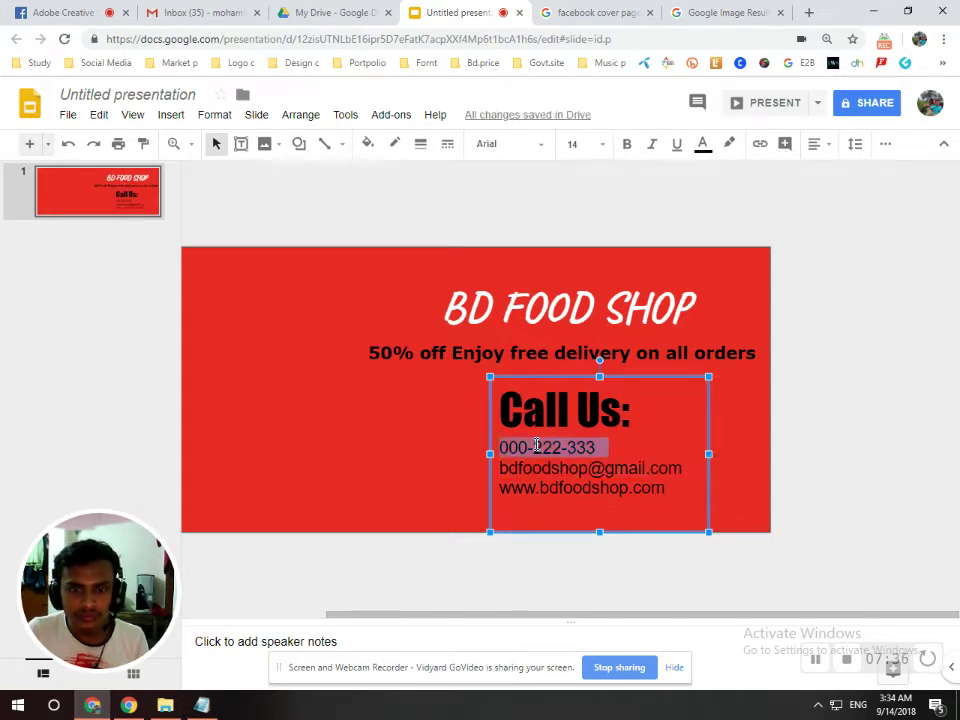
{"action": "key", "text": "ctrl+a"}
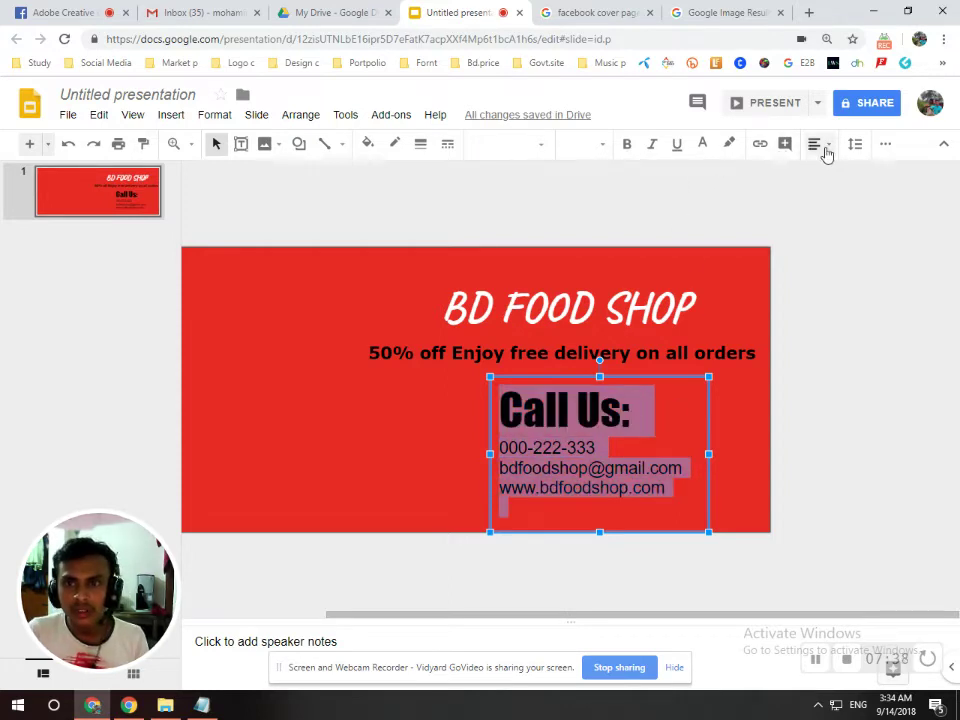
{"action": "left_click", "coordinate": [816, 147]}
{"action": "left_click", "coordinate": [842, 182]}
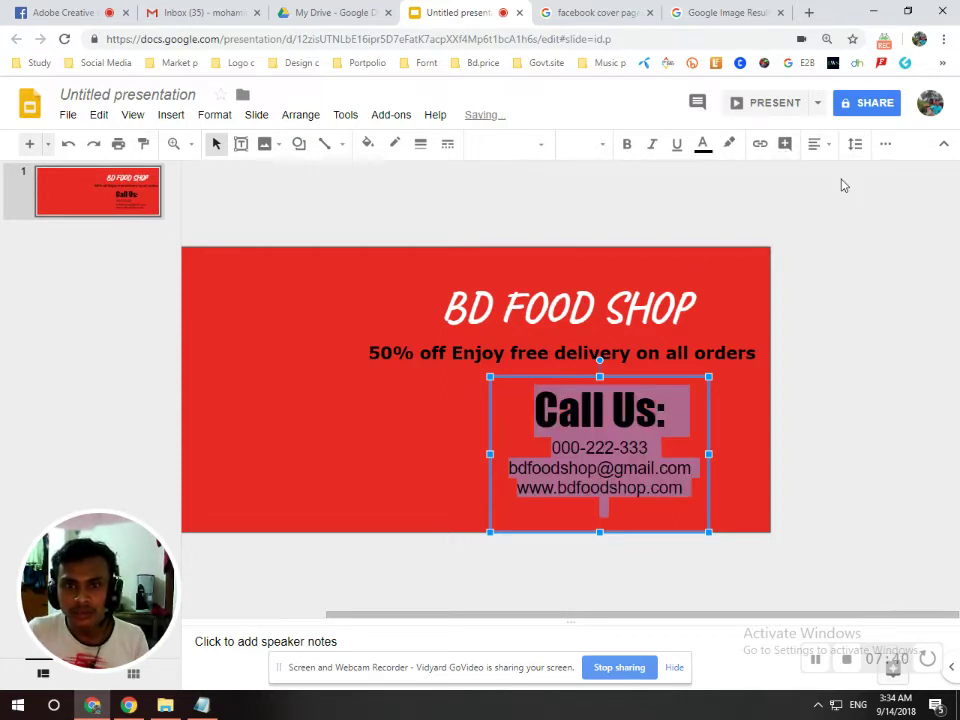
{"action": "left_click", "coordinate": [608, 462]}
- Make the phone, e-mail and website lines bold Comic Sans MS
{"action": "left_click_drag", "start_coordinate": [551, 445], "coordinate": [685, 496]}
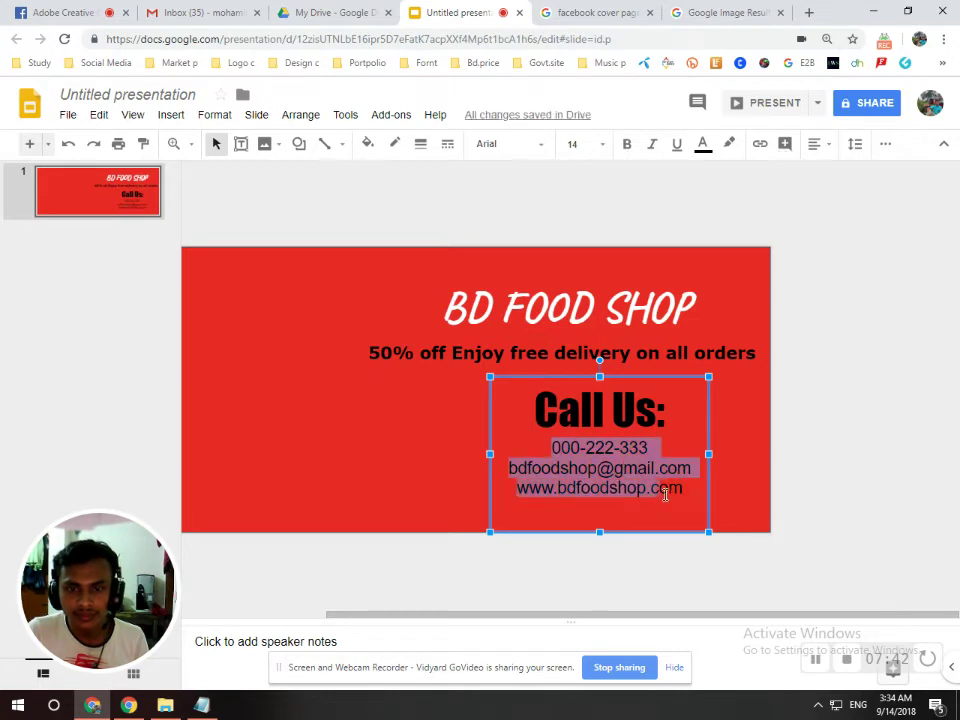
{"action": "left_click", "coordinate": [522, 148]}
{"action": "left_click", "coordinate": [563, 276]}
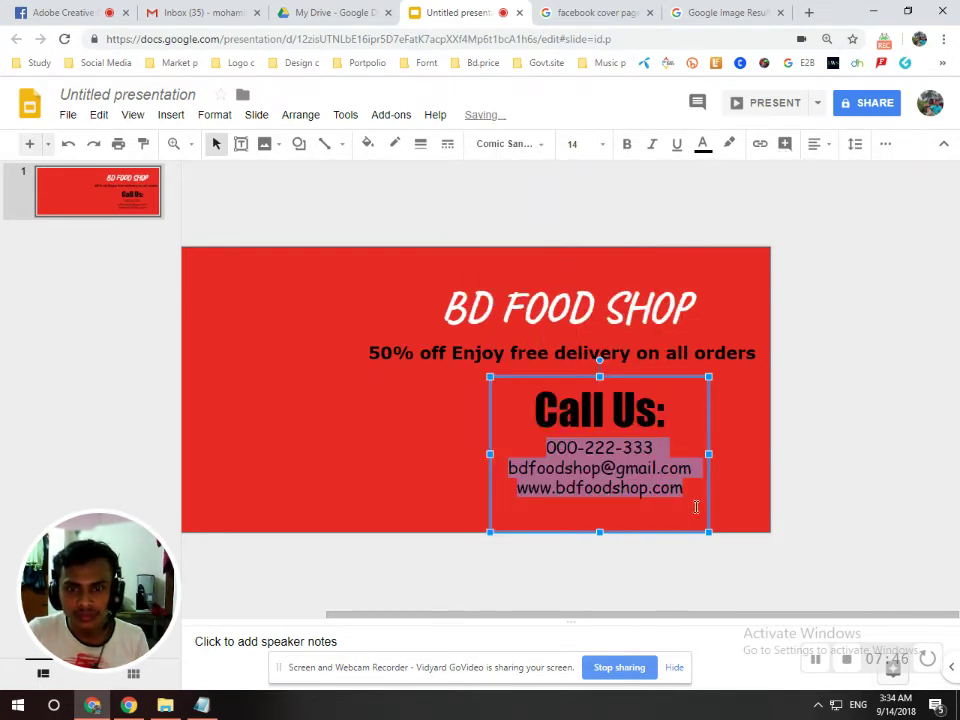
{"action": "left_click", "coordinate": [629, 152]}
{"action": "left_click", "coordinate": [796, 447]}
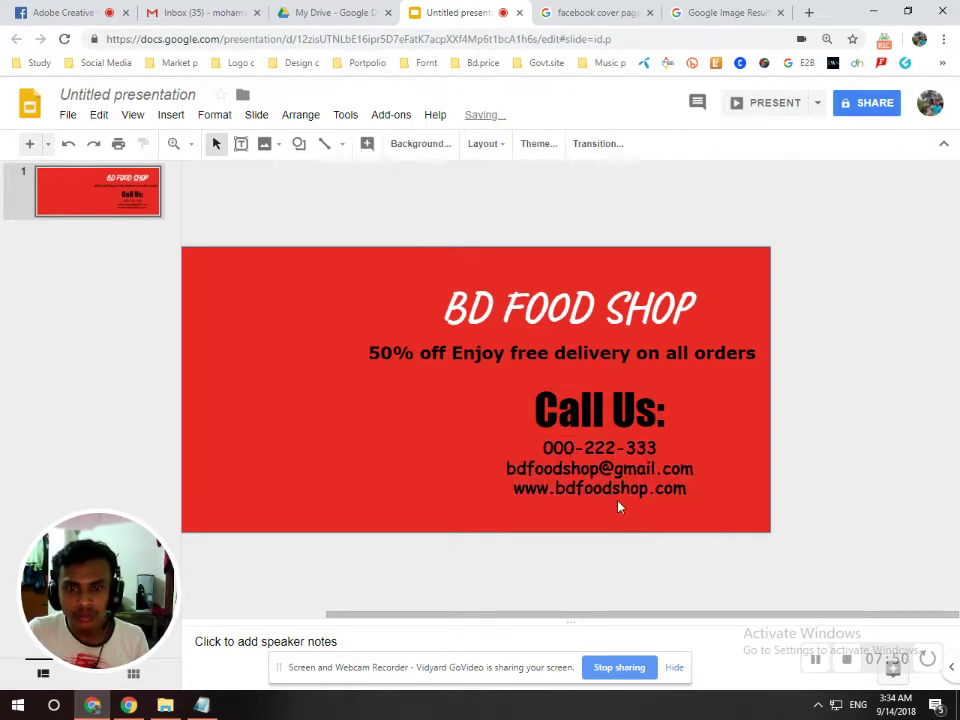
- Colour the 'Call Us:' heading white
{"action": "double_click", "coordinate": [588, 470]}
{"action": "left_click", "coordinate": [720, 431]}
{"action": "triple_click", "coordinate": [692, 407]}
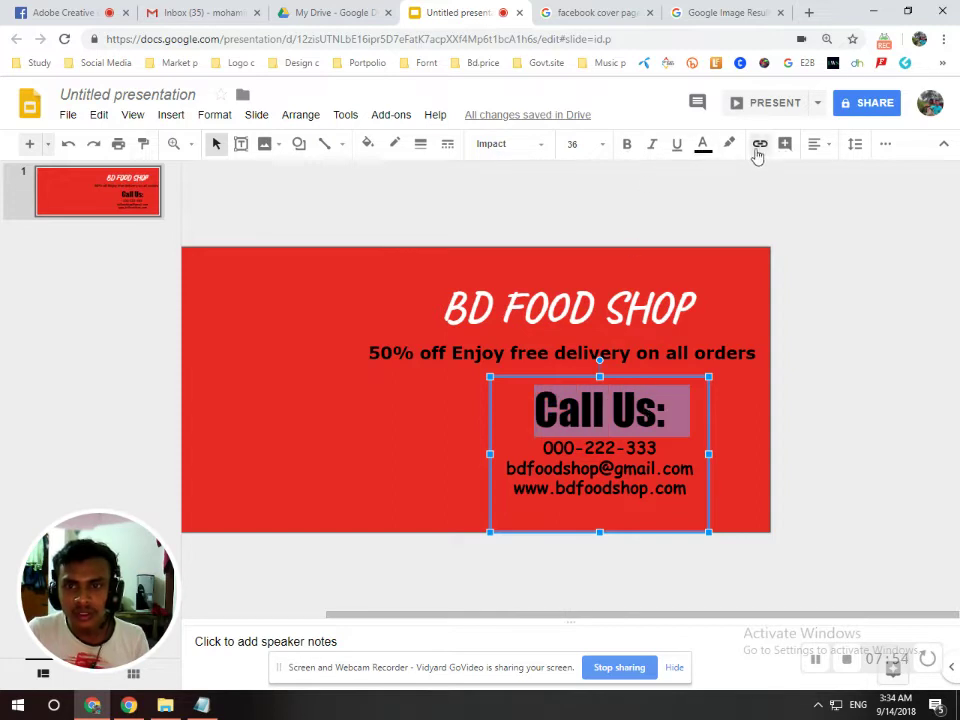
{"action": "left_click", "coordinate": [703, 146]}
{"action": "left_click", "coordinate": [845, 180]}
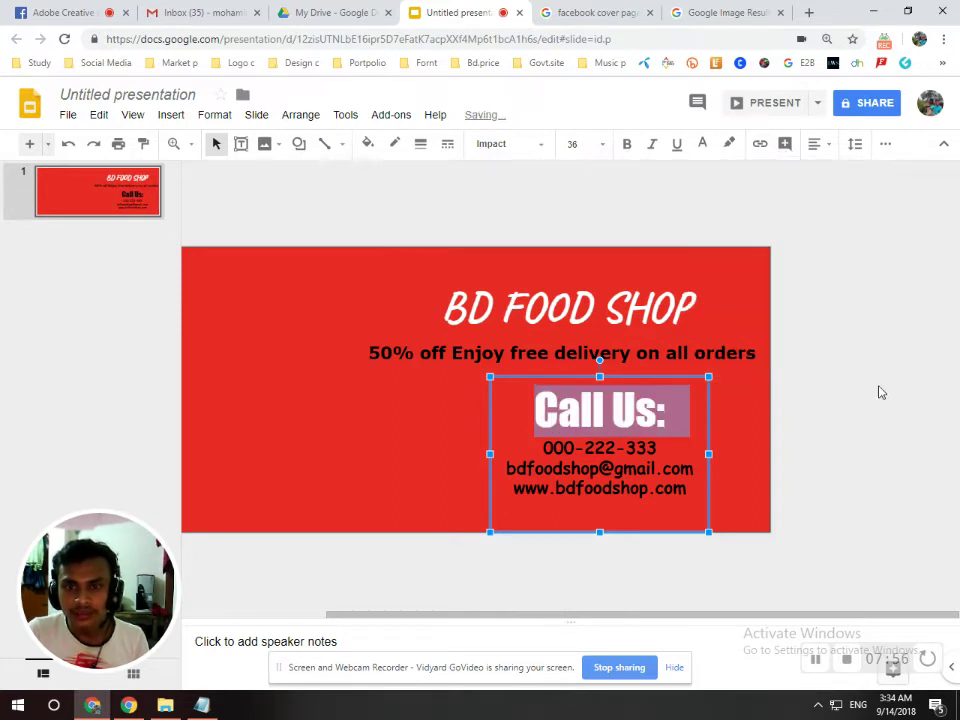
{"action": "left_click", "coordinate": [775, 450]}
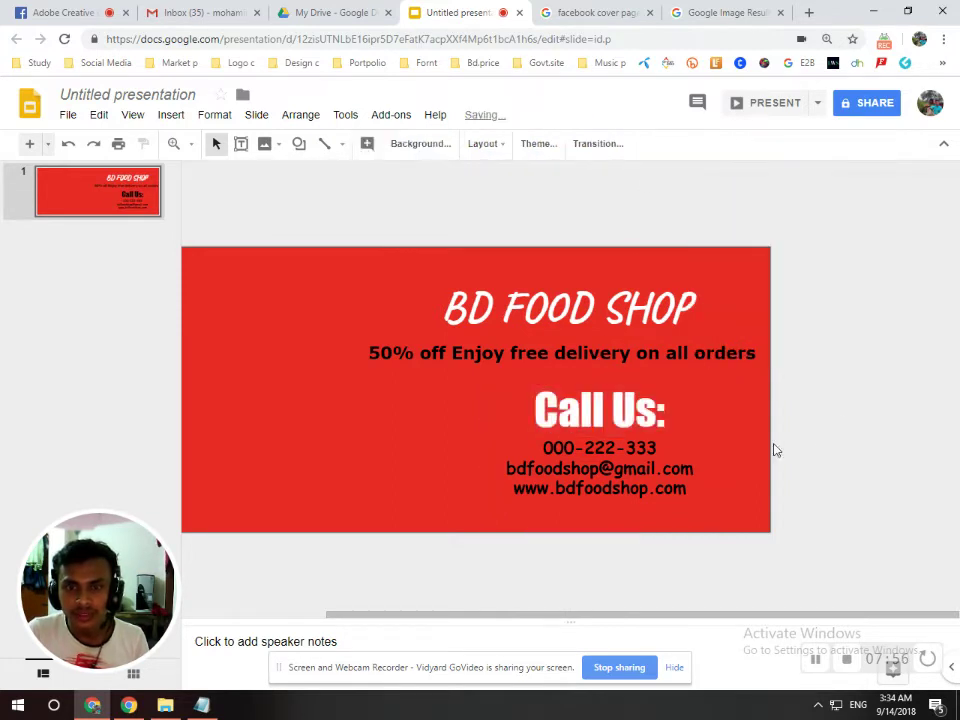
{"action": "left_click", "coordinate": [563, 468]}
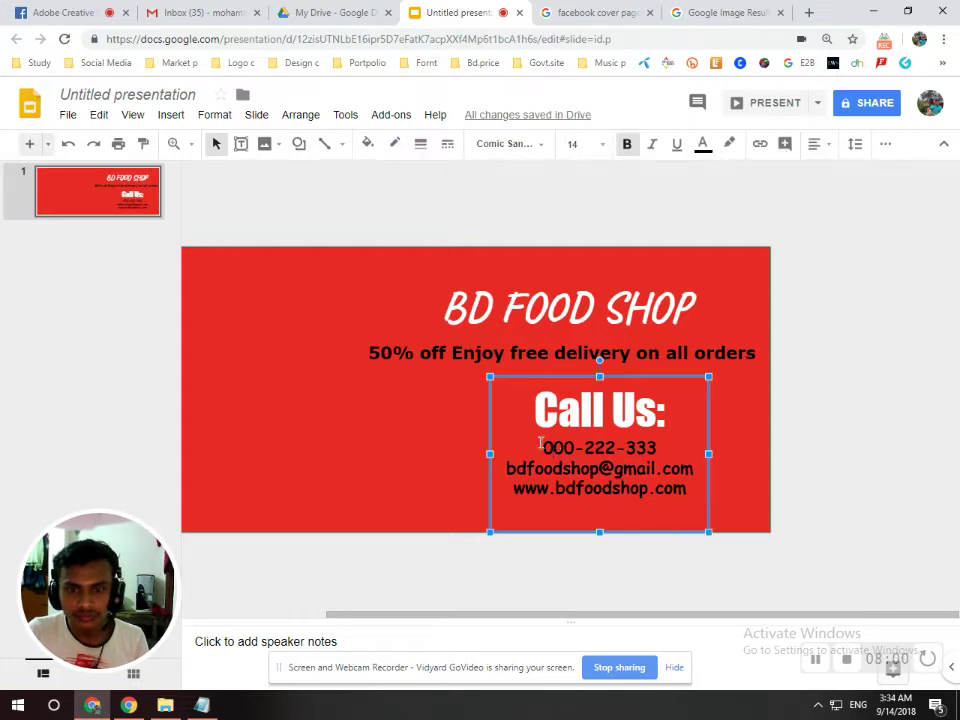
{"action": "left_click_drag", "start_coordinate": [541, 443], "coordinate": [686, 521]}
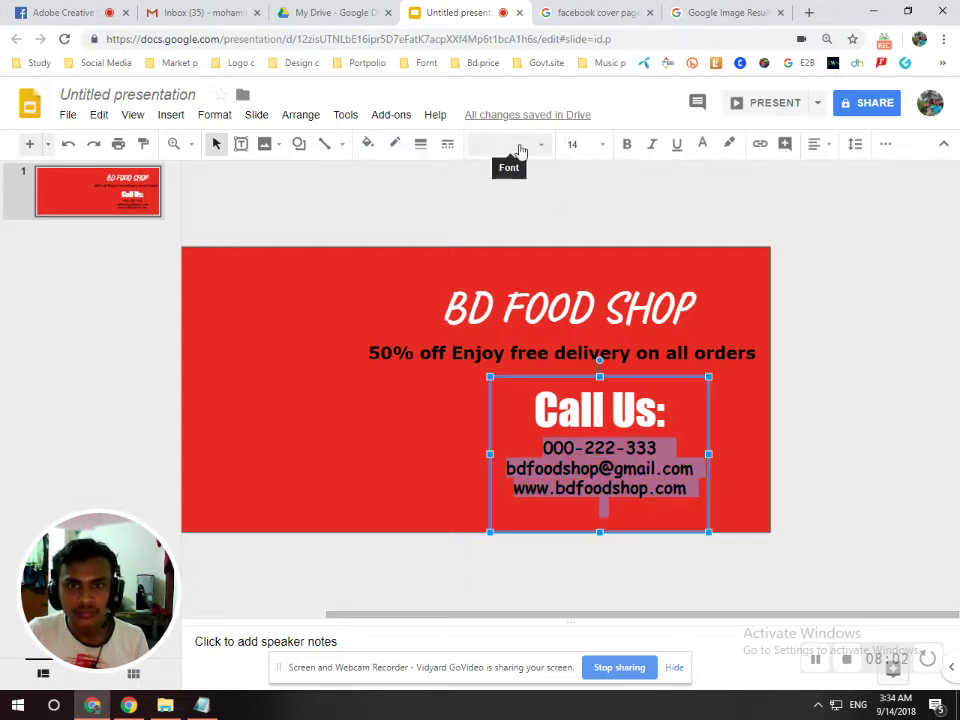
{"action": "left_click", "coordinate": [520, 148]}
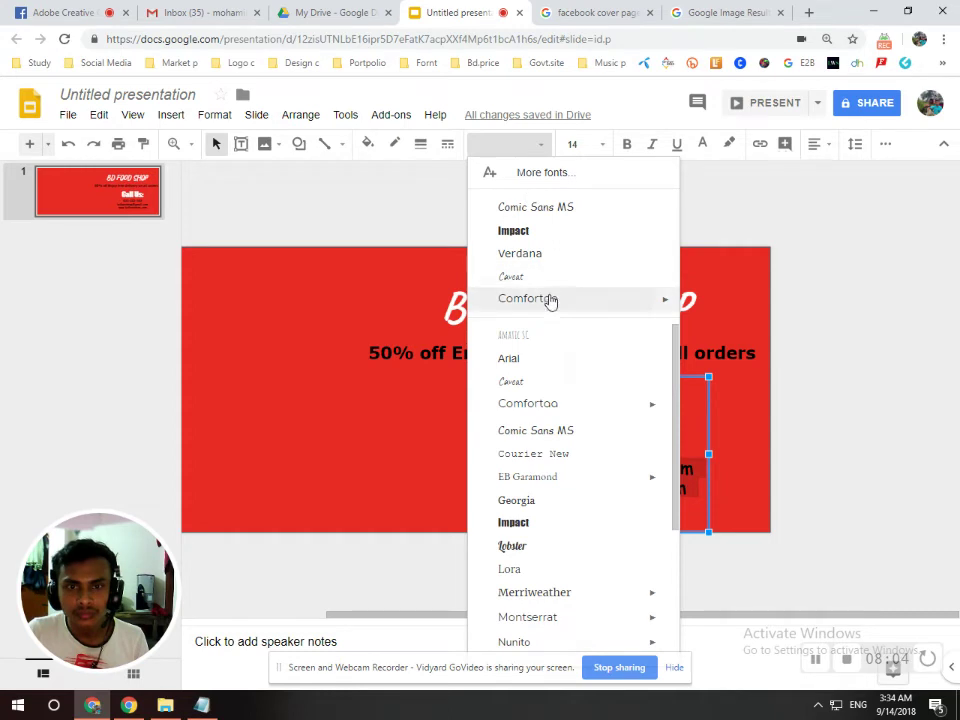
{"action": "left_click", "coordinate": [568, 430]}
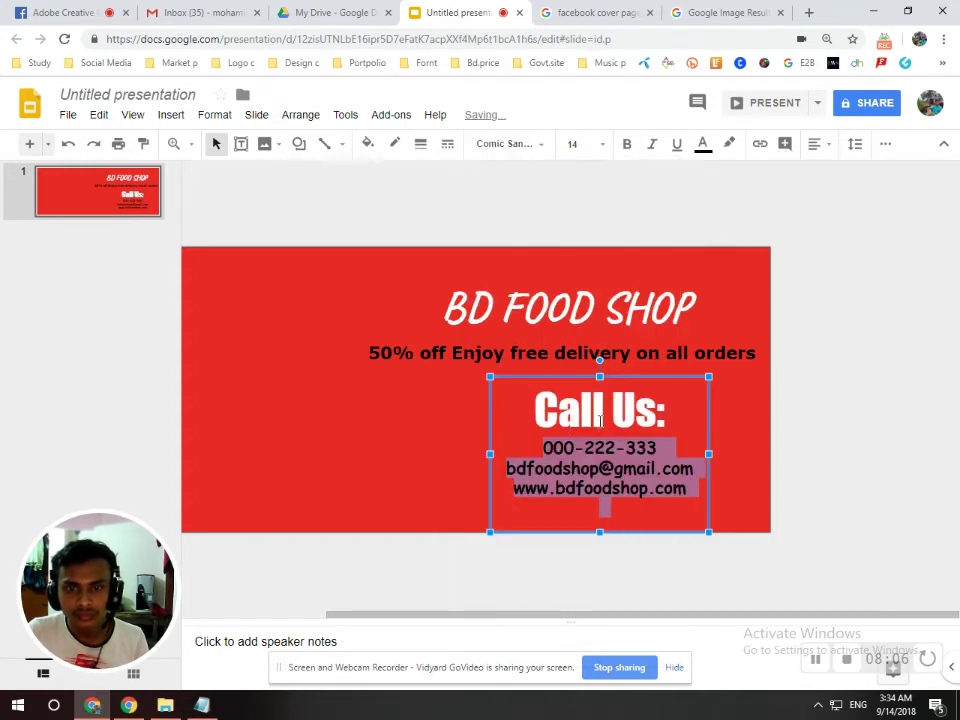
{"action": "left_click", "coordinate": [823, 491]}
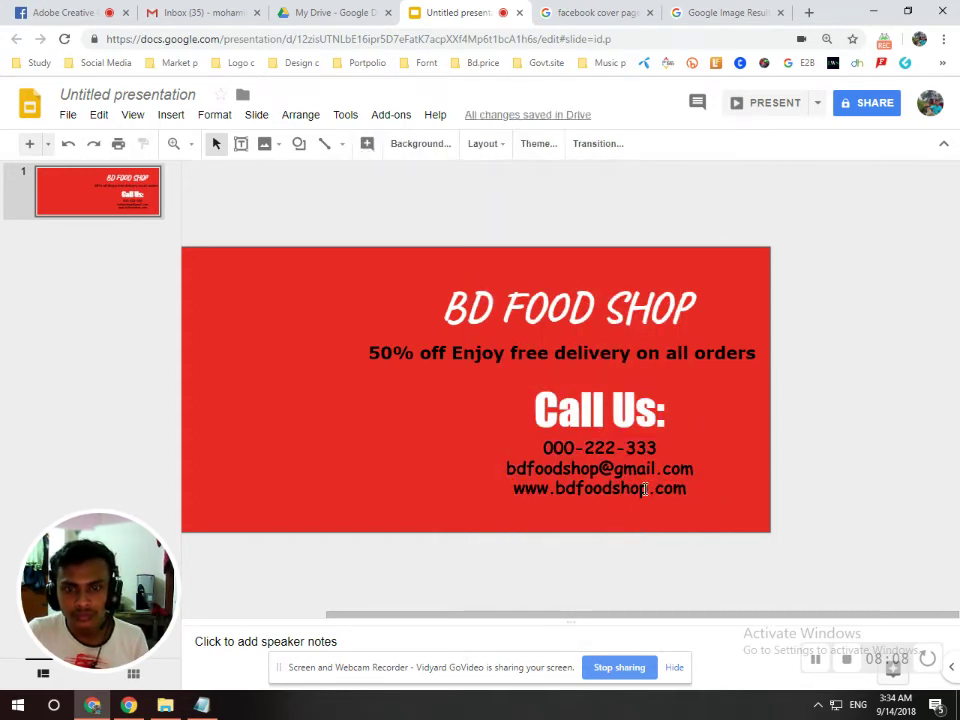
{"action": "left_click", "coordinate": [593, 470]}
{"action": "left_click_drag", "start_coordinate": [540, 447], "coordinate": [670, 493]}
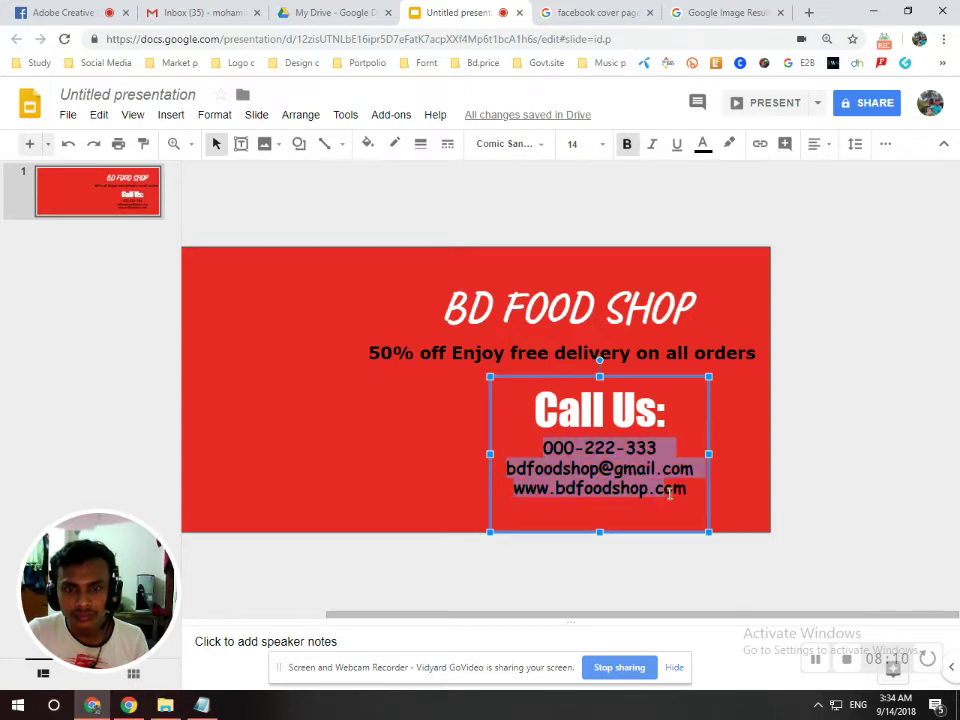
{"action": "left_click", "coordinate": [523, 145]}
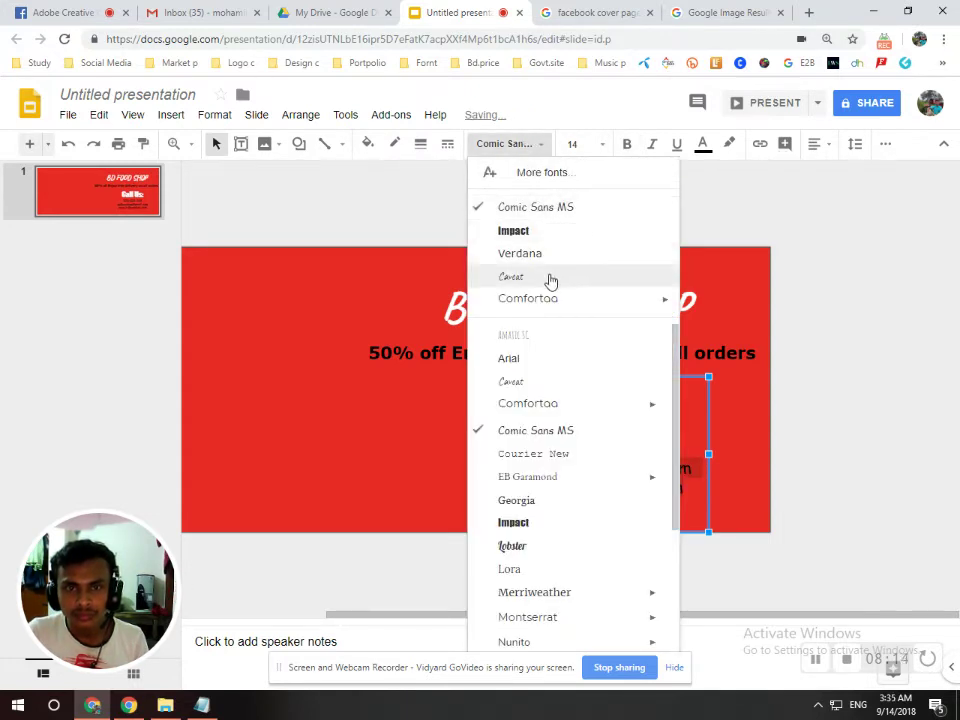
{"action": "left_click", "coordinate": [572, 404]}
{"action": "left_click", "coordinate": [845, 469]}
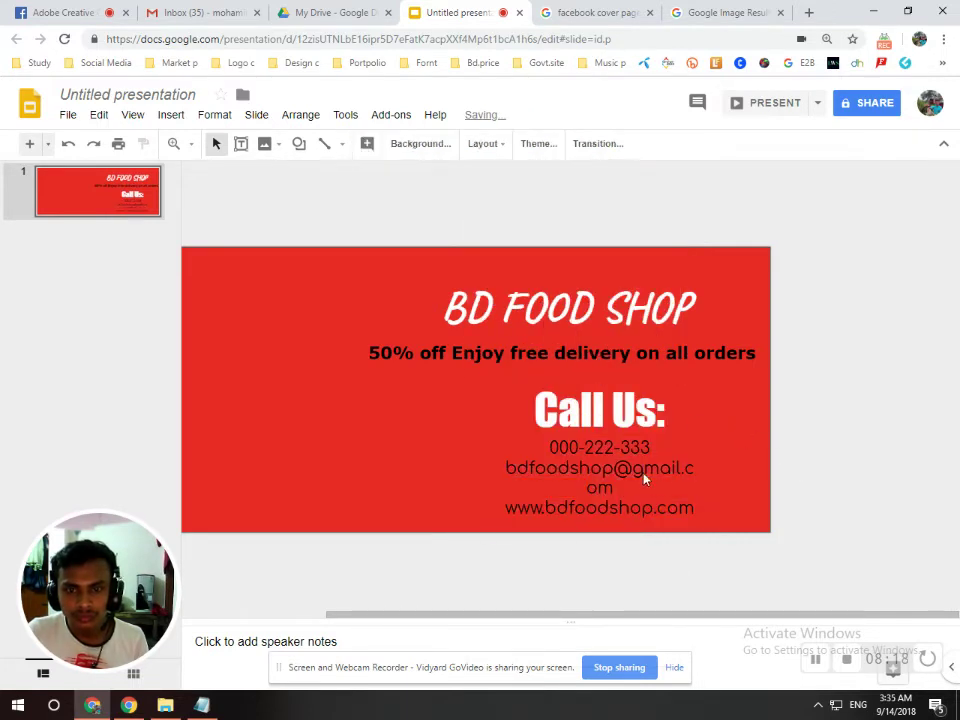
{"action": "left_click_drag", "start_coordinate": [541, 448], "coordinate": [680, 510]}
{"action": "left_click", "coordinate": [680, 508]}
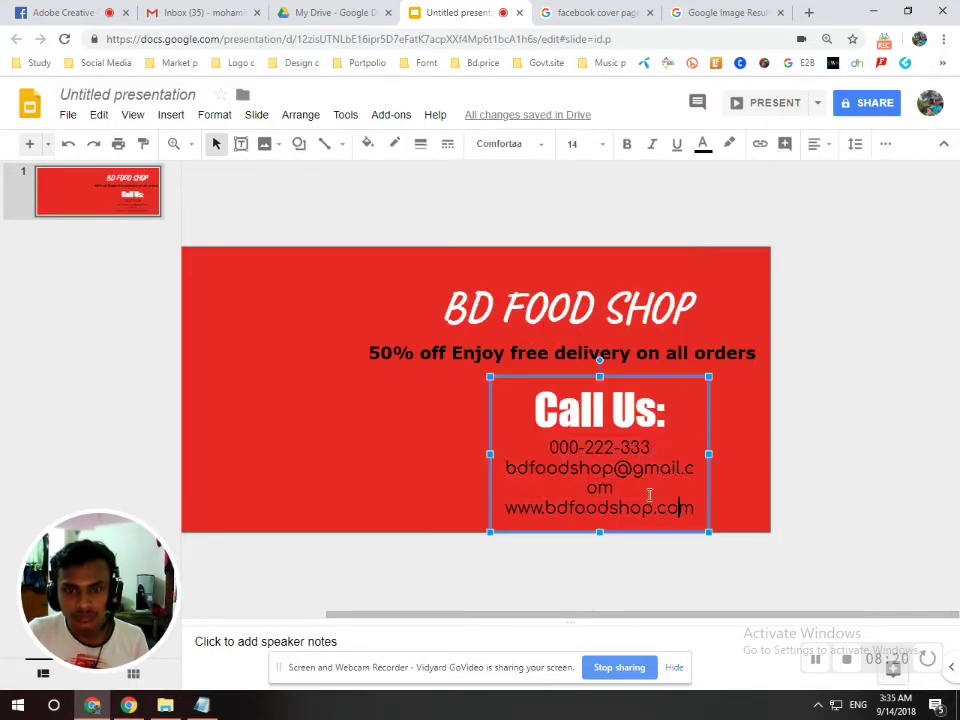
{"action": "left_click_drag", "start_coordinate": [549, 447], "coordinate": [689, 511]}
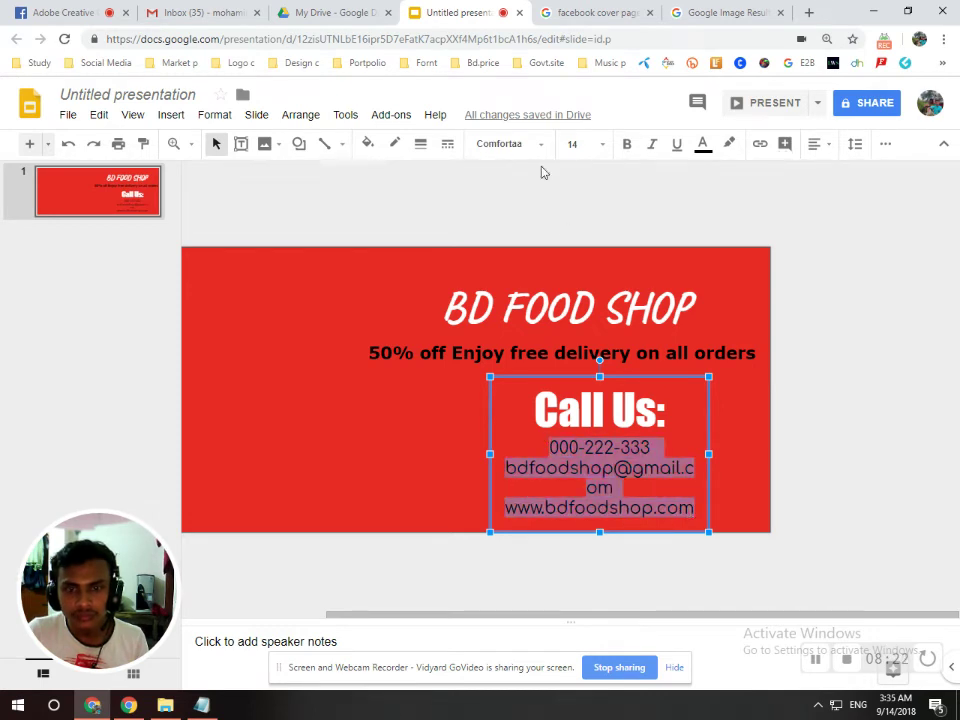
{"action": "left_click", "coordinate": [505, 143]}
{"action": "left_click", "coordinate": [553, 232]}
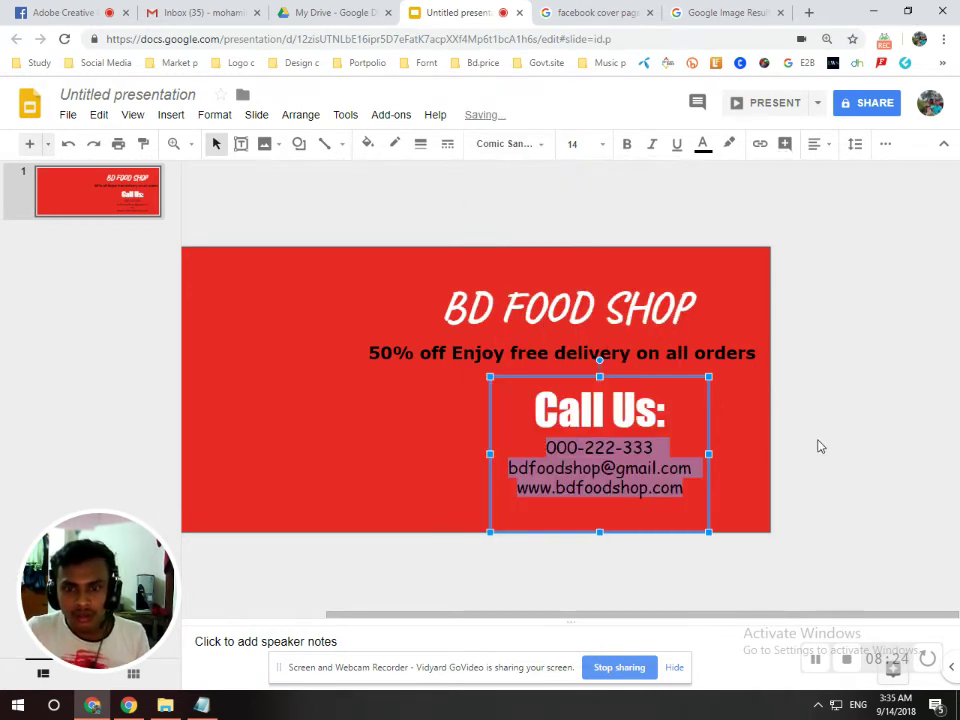
{"action": "left_click", "coordinate": [784, 454]}
{"action": "left_click_drag", "start_coordinate": [545, 452], "coordinate": [669, 510]}
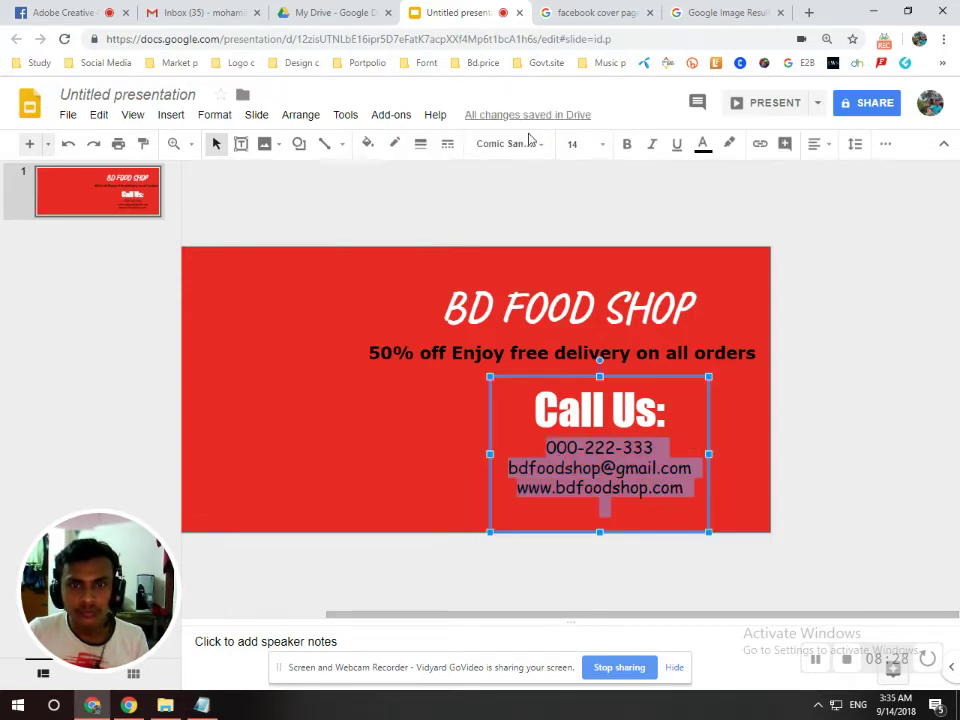
{"action": "left_click", "coordinate": [520, 143]}
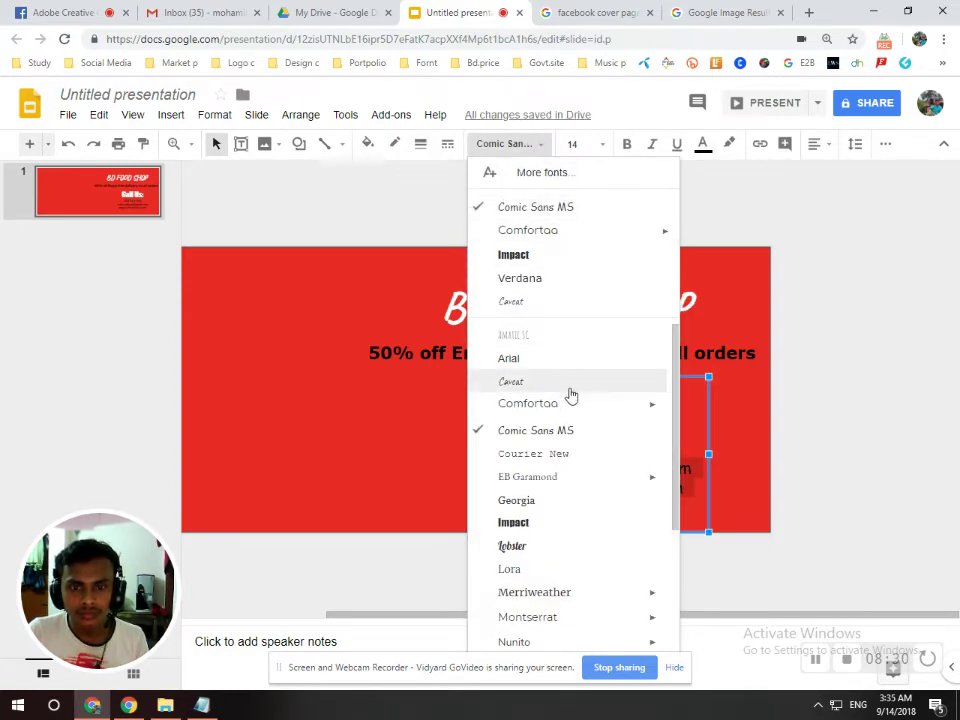
{"action": "left_click", "coordinate": [570, 455]}
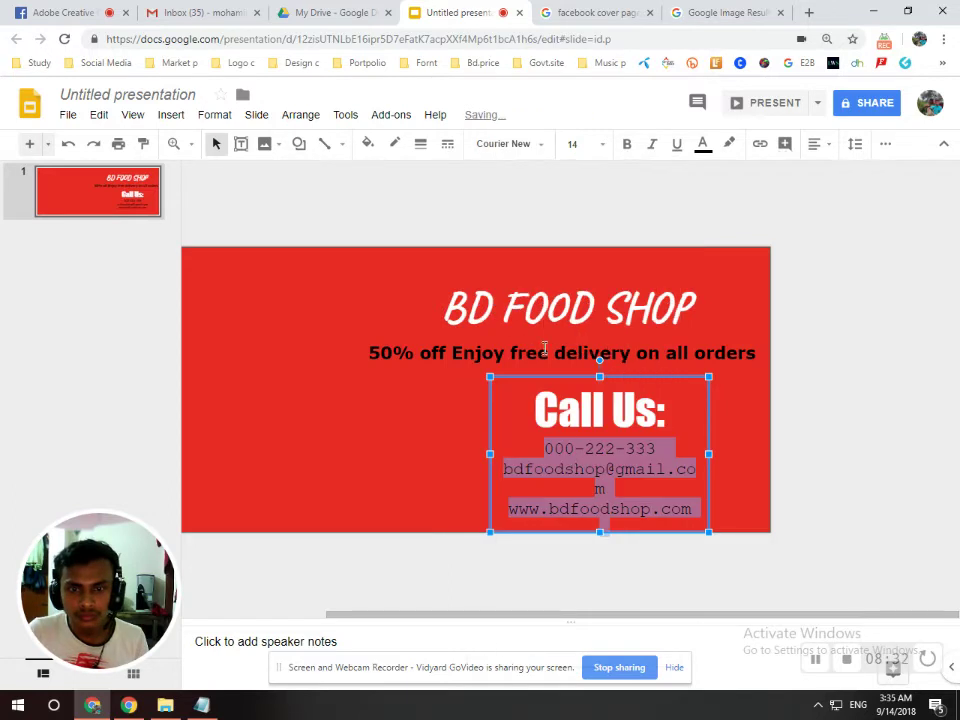
{"action": "left_click", "coordinate": [536, 146]}
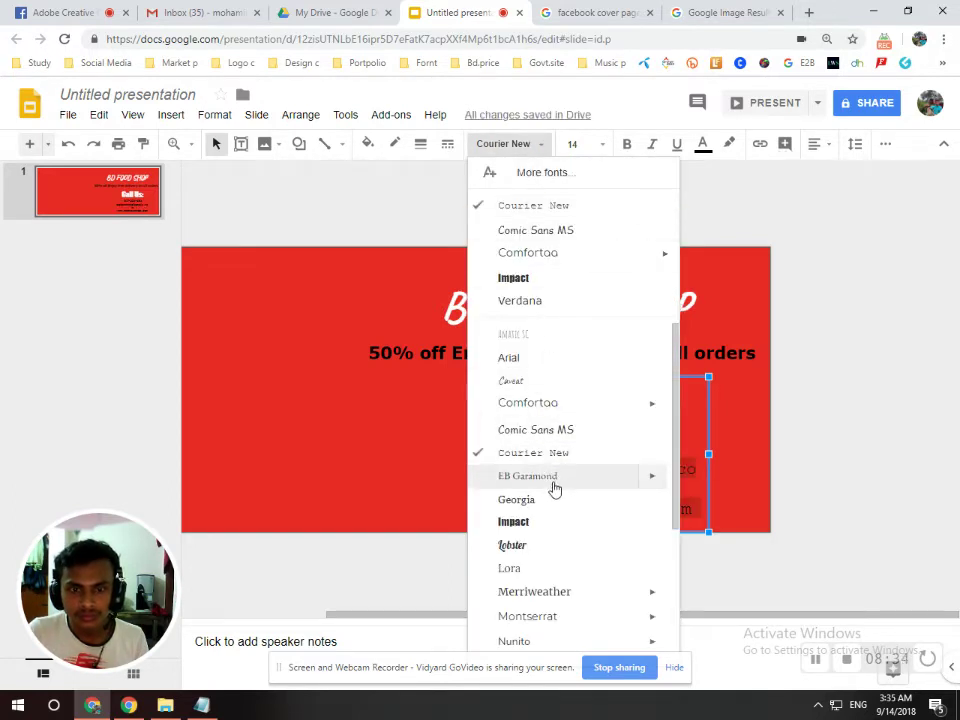
{"action": "left_click", "coordinate": [536, 430]}
{"action": "left_click", "coordinate": [868, 505]}
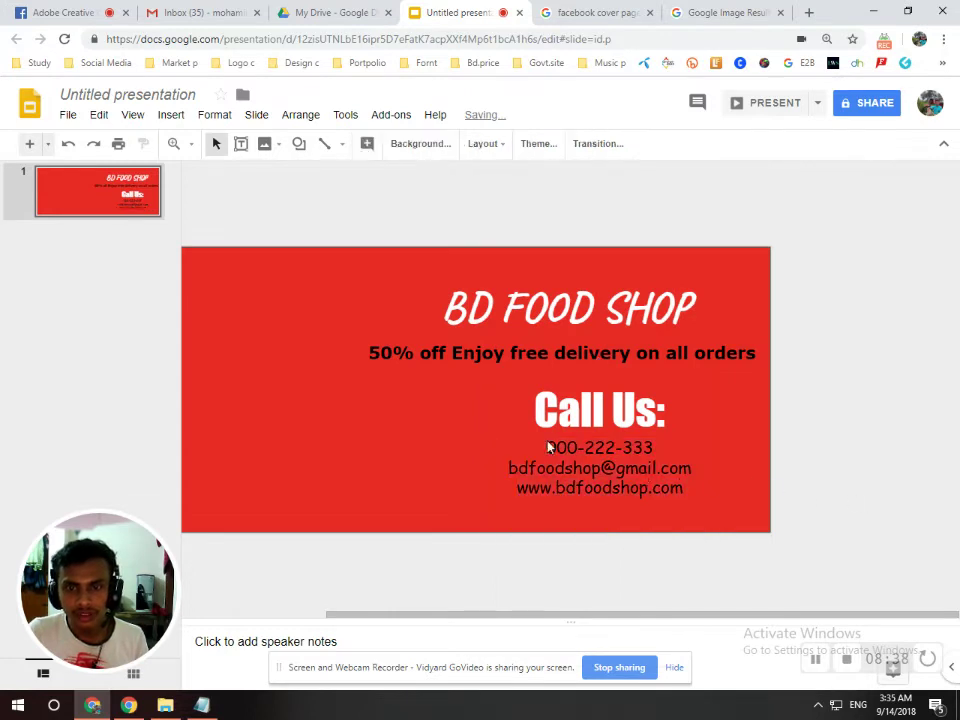
{"action": "left_click_drag", "start_coordinate": [547, 443], "coordinate": [671, 497]}
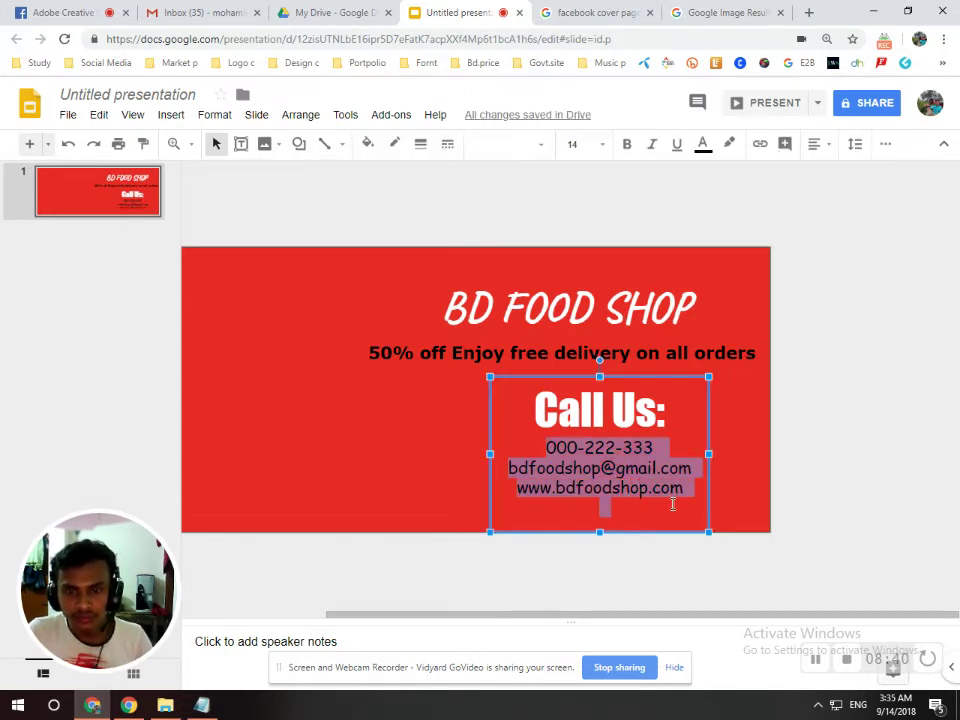
{"action": "left_click", "coordinate": [627, 144]}
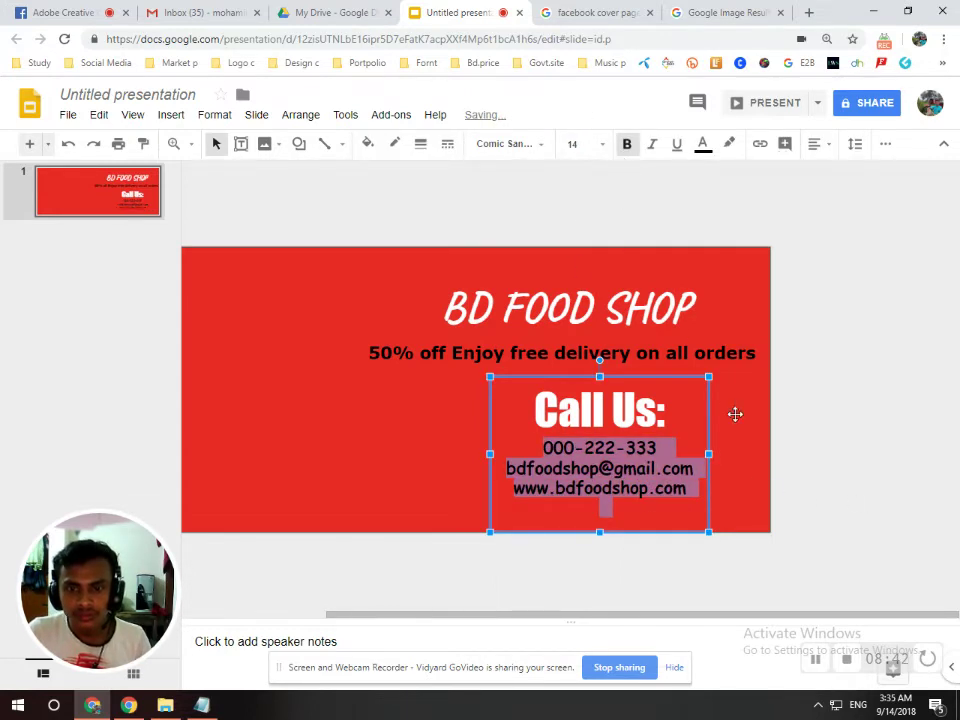
{"action": "left_click", "coordinate": [843, 533]}
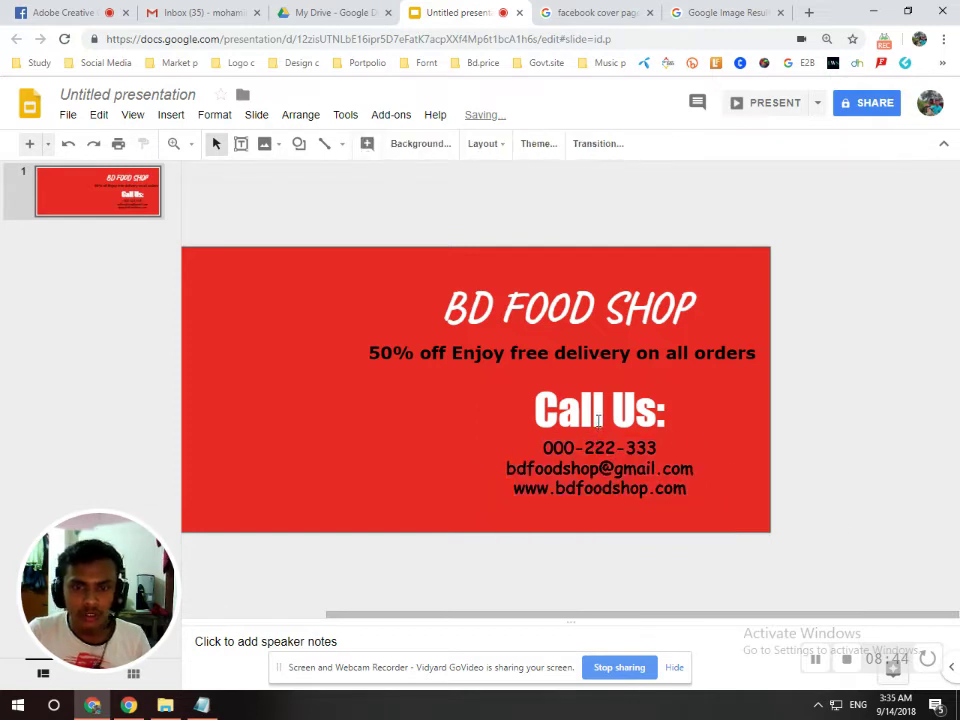
{"action": "left_click", "coordinate": [763, 477]}
{"action": "left_click", "coordinate": [868, 497]}
{"action": "left_click_drag", "start_coordinate": [421, 569], "coordinate": [617, 557]}
{"action": "left_click_drag", "start_coordinate": [612, 614], "coordinate": [424, 612]}
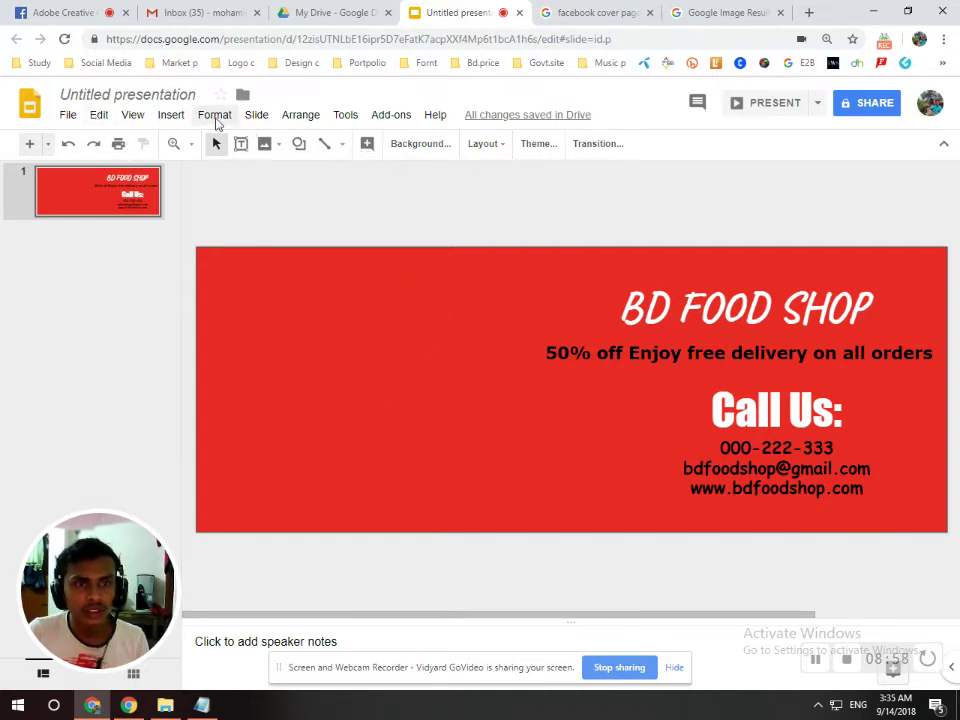
- Run a web image search for 'food pictures' and pick the burrito photo
{"action": "left_click", "coordinate": [172, 116]}
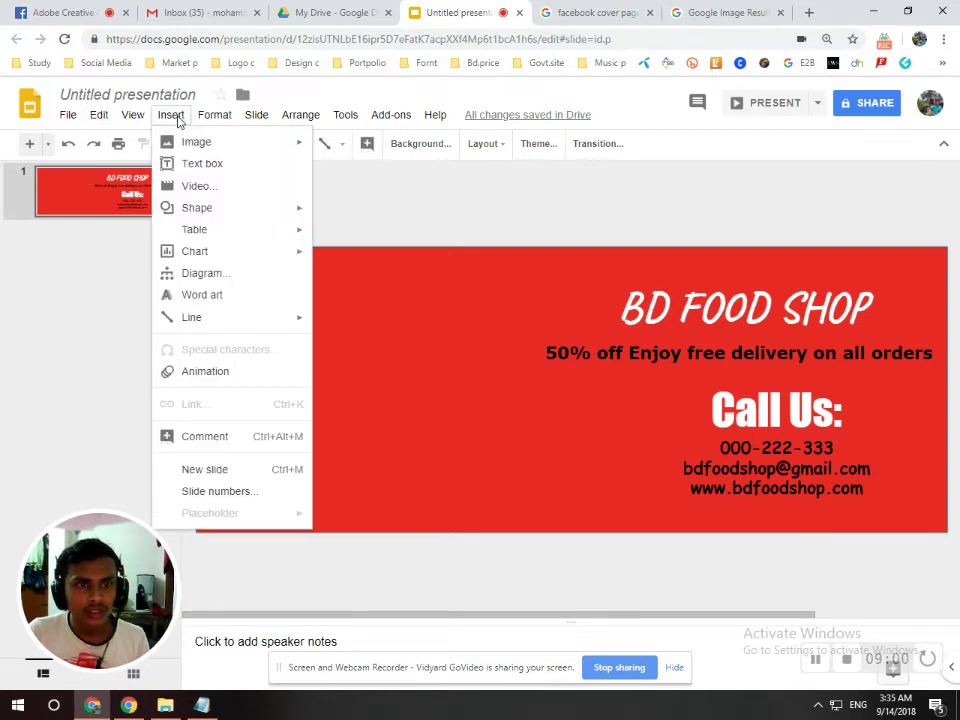
{"action": "left_click", "coordinate": [214, 114]}
{"action": "left_click", "coordinate": [172, 116]}
{"action": "mouse_move", "coordinate": [197, 142]}
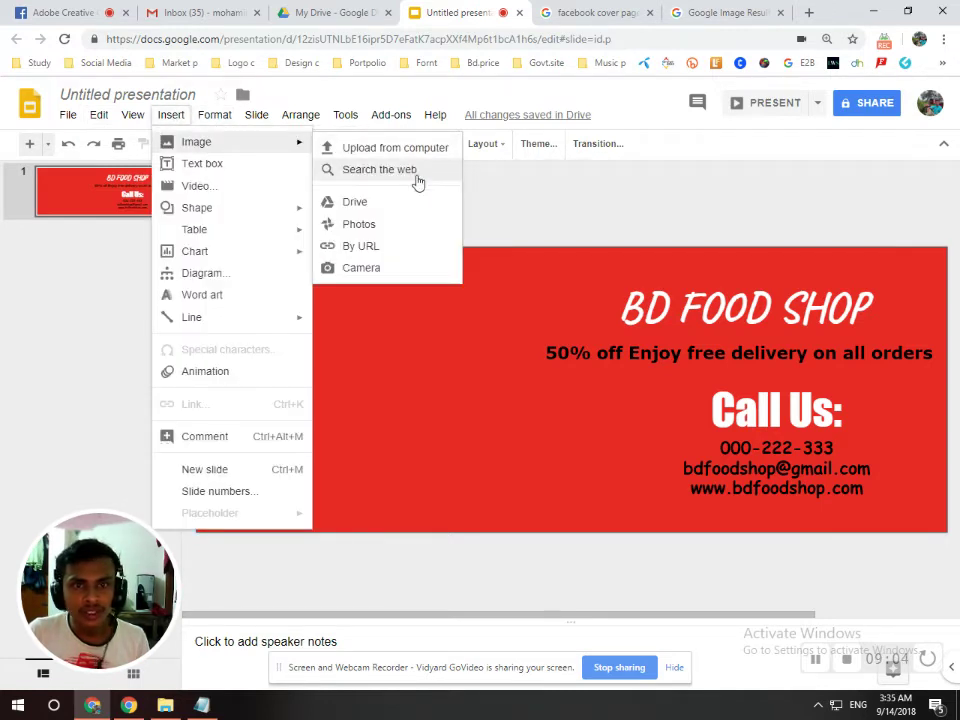
{"action": "left_click", "coordinate": [414, 176]}
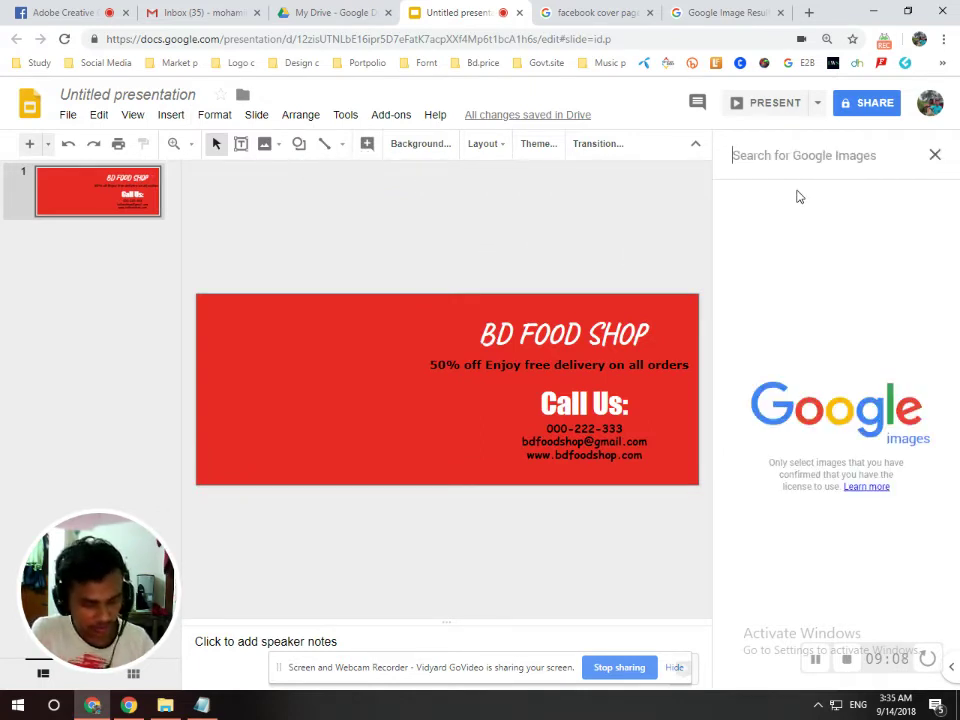
{"action": "type", "text": "food pic"}
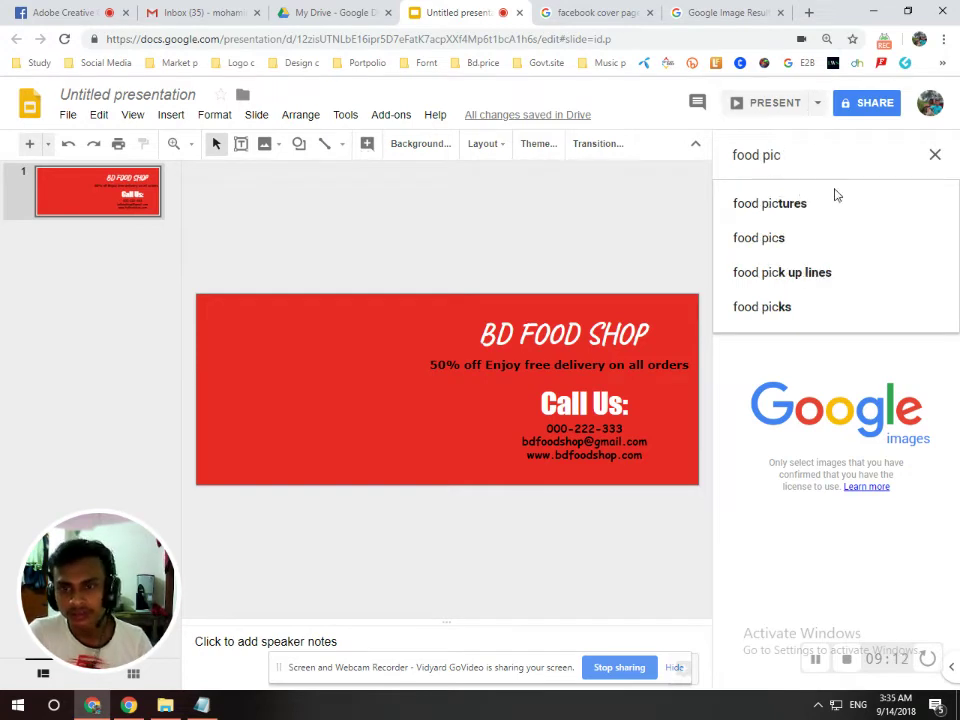
{"action": "left_click", "coordinate": [802, 205]}
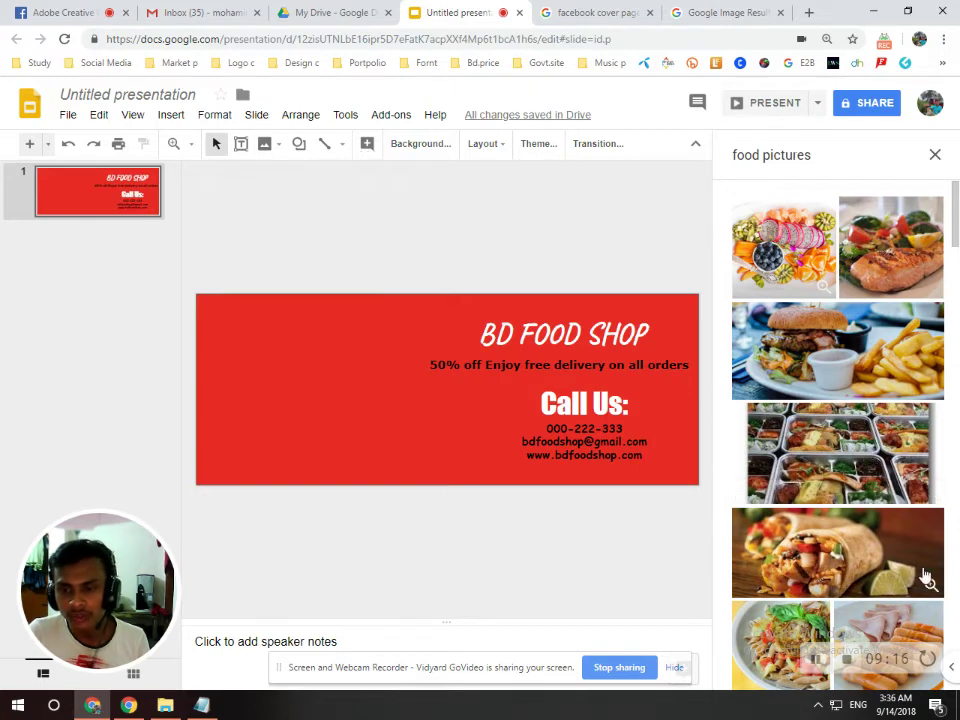
{"action": "scroll", "coordinate": [880, 500], "scroll_direction": "down", "scroll_amount": 2}
{"action": "scroll", "coordinate": [888, 483], "scroll_direction": "down", "scroll_amount": 1}
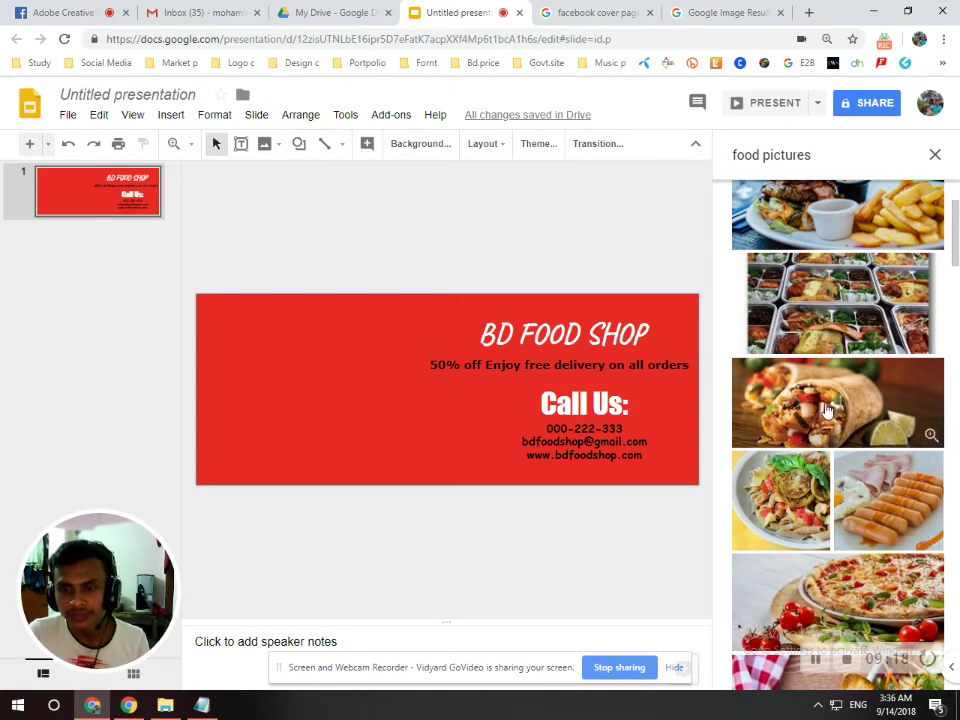
{"action": "left_click", "coordinate": [827, 410]}
- Place the burrito photo from the image search onto the left side of the slide
{"action": "left_click_drag", "start_coordinate": [827, 410], "coordinate": [270, 341]}
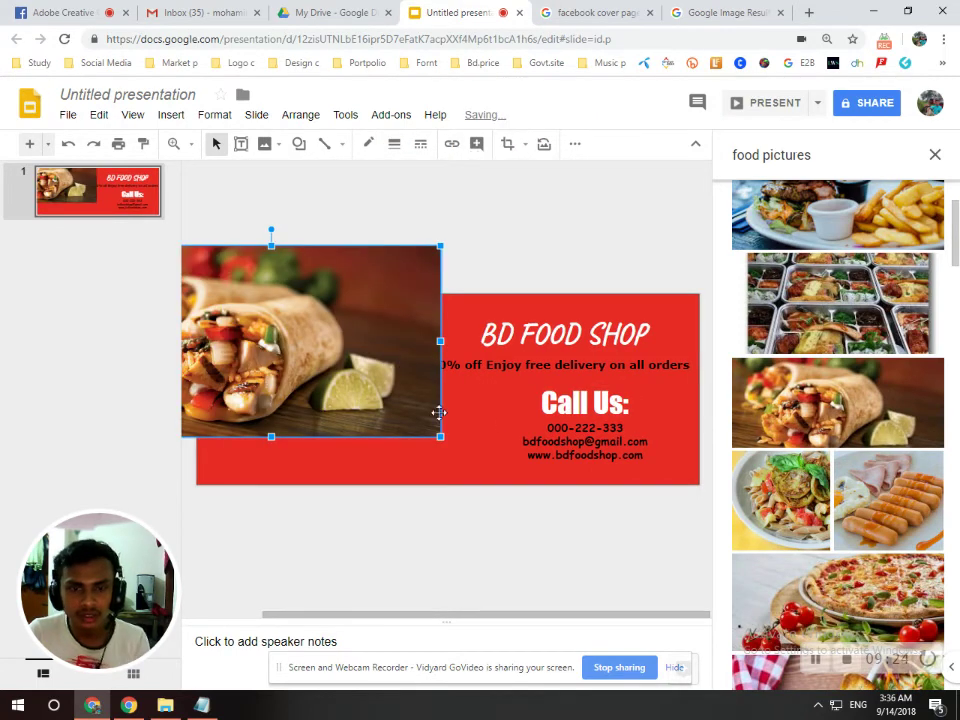
{"action": "key", "text": "Delete"}
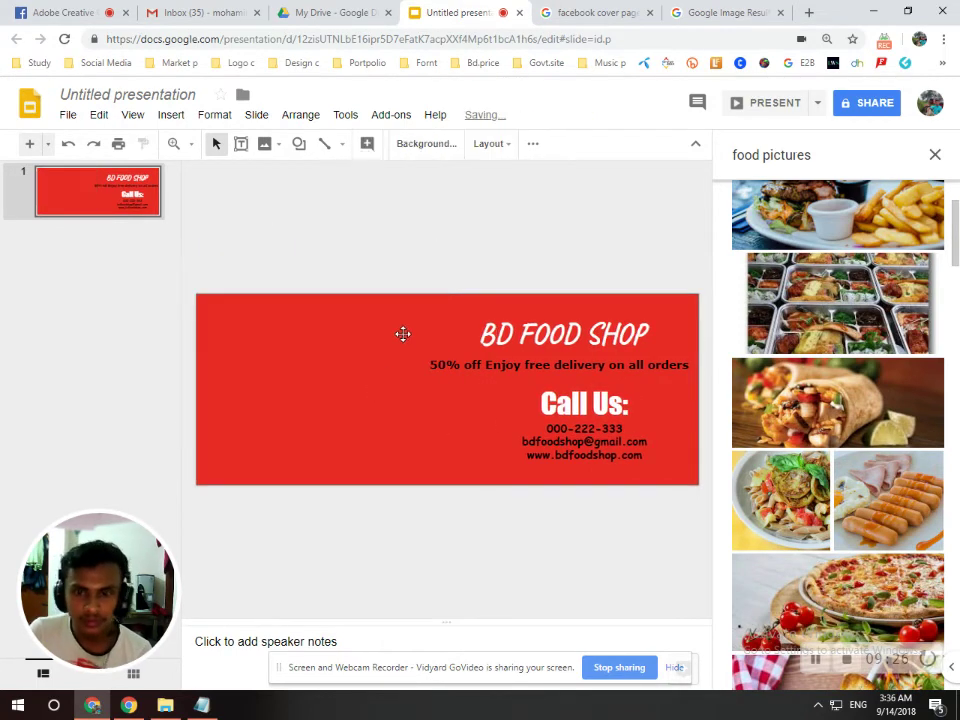
{"action": "left_click_drag", "start_coordinate": [840, 400], "coordinate": [207, 357]}
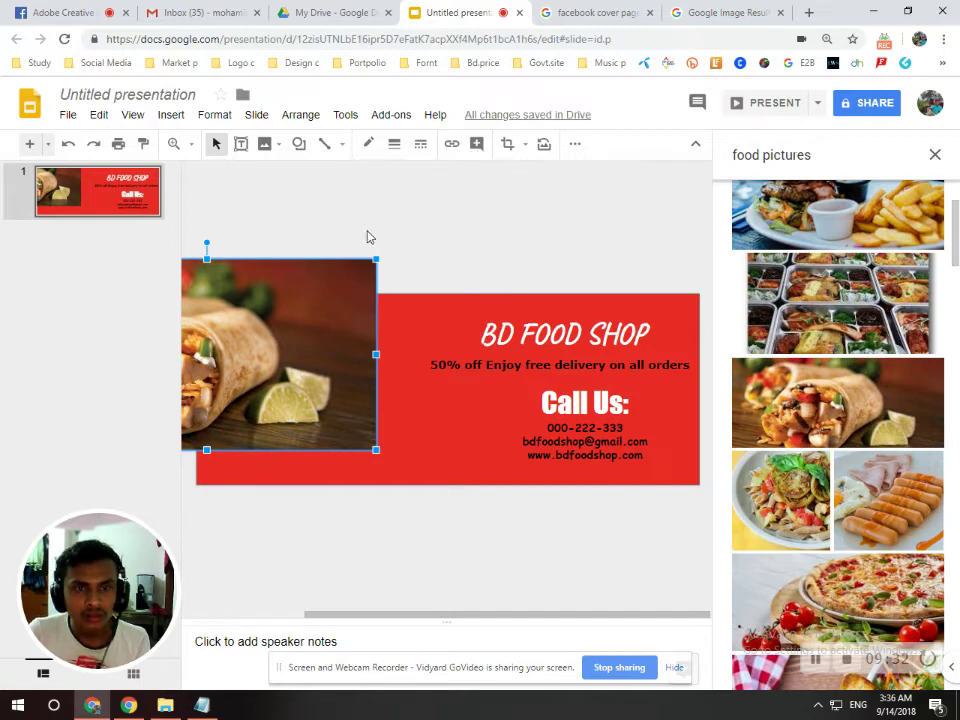
- Mask the burrito photo with a parallelogram shape and reposition it
{"action": "left_click", "coordinate": [526, 146]}
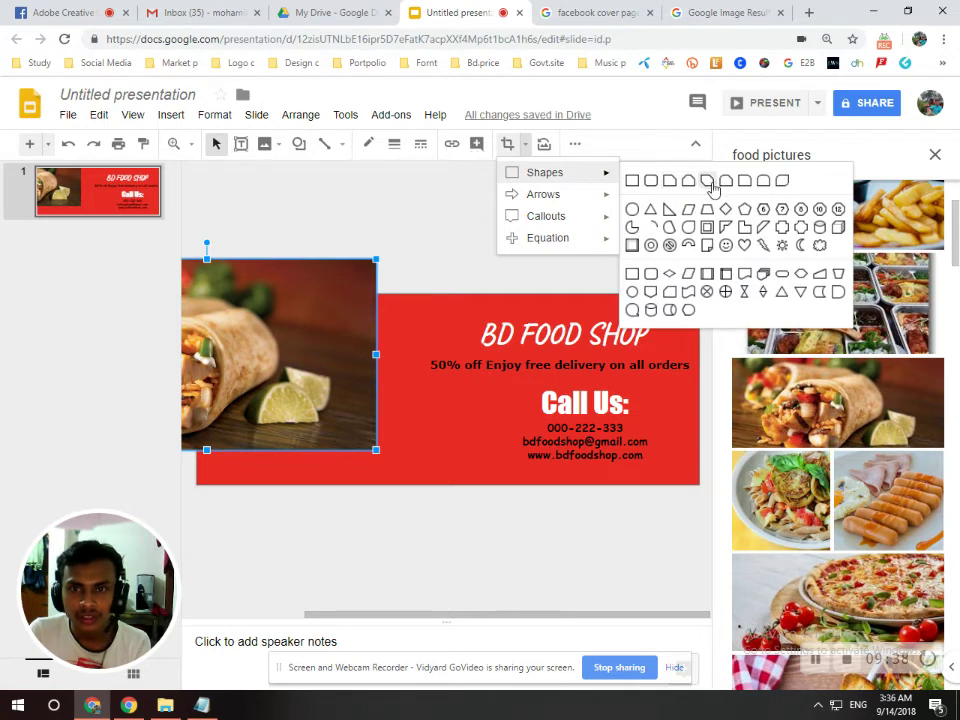
{"action": "mouse_move", "coordinate": [548, 172]}
{"action": "left_click", "coordinate": [711, 186]}
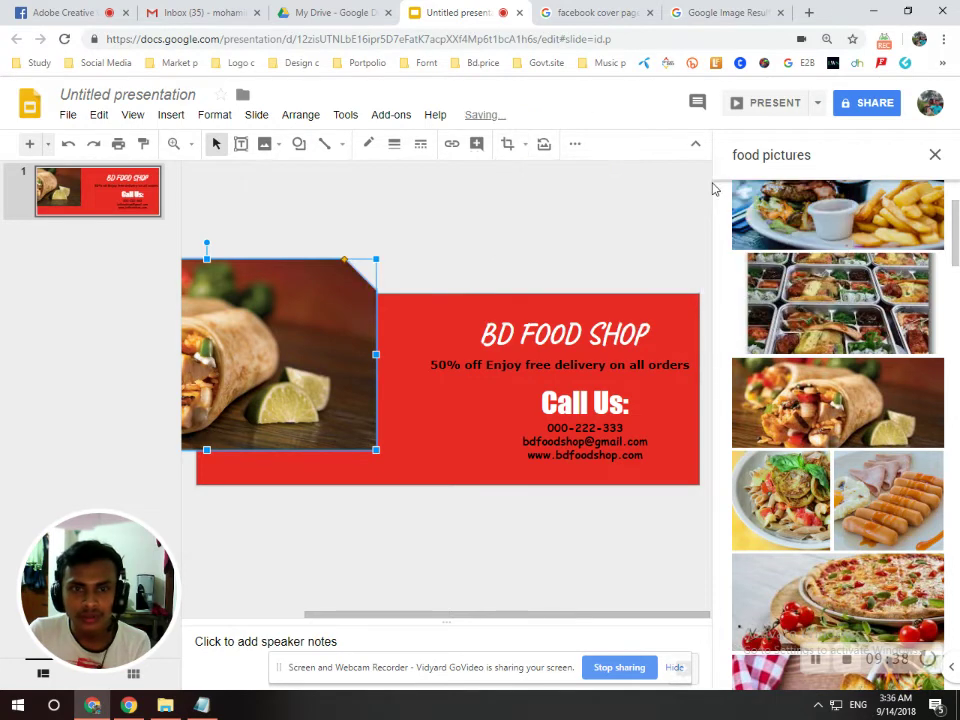
{"action": "left_click", "coordinate": [527, 146]}
{"action": "mouse_move", "coordinate": [545, 172]}
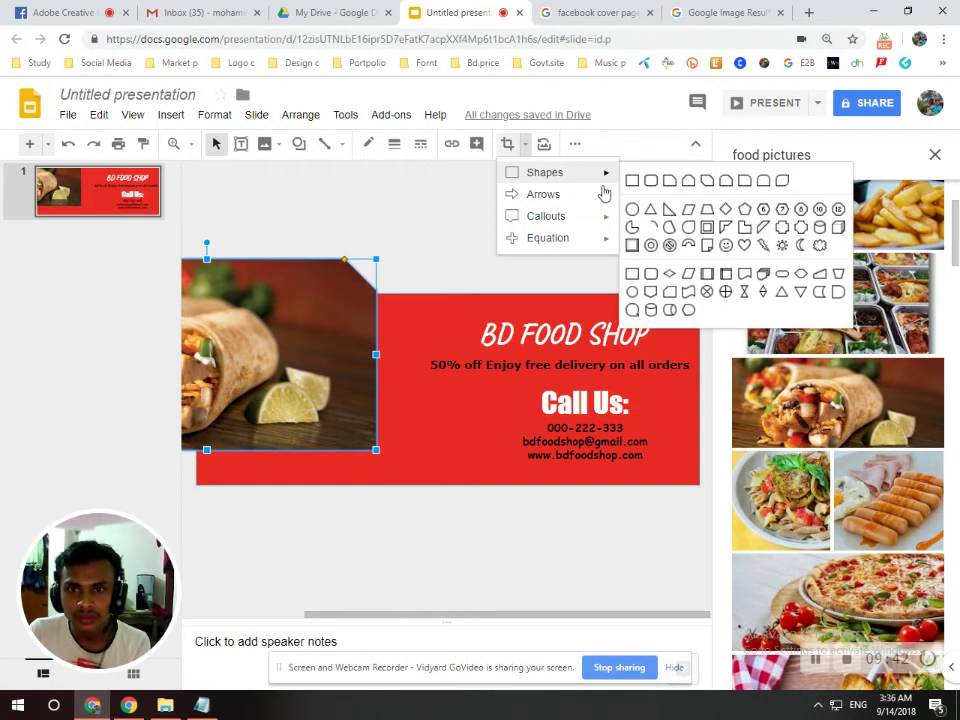
{"action": "left_click", "coordinate": [696, 212]}
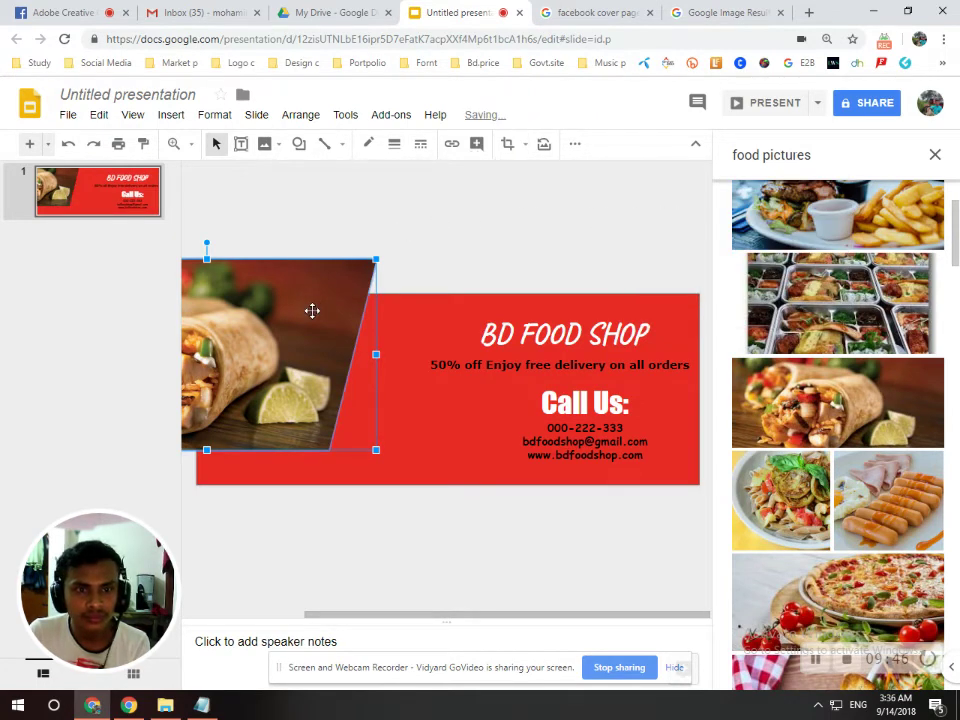
{"action": "left_click_drag", "start_coordinate": [312, 311], "coordinate": [411, 358]}
- Rotate the burrito photo 90° clockwise and trim its top, bottom and sides to the banner
{"action": "right_click", "coordinate": [363, 358]}
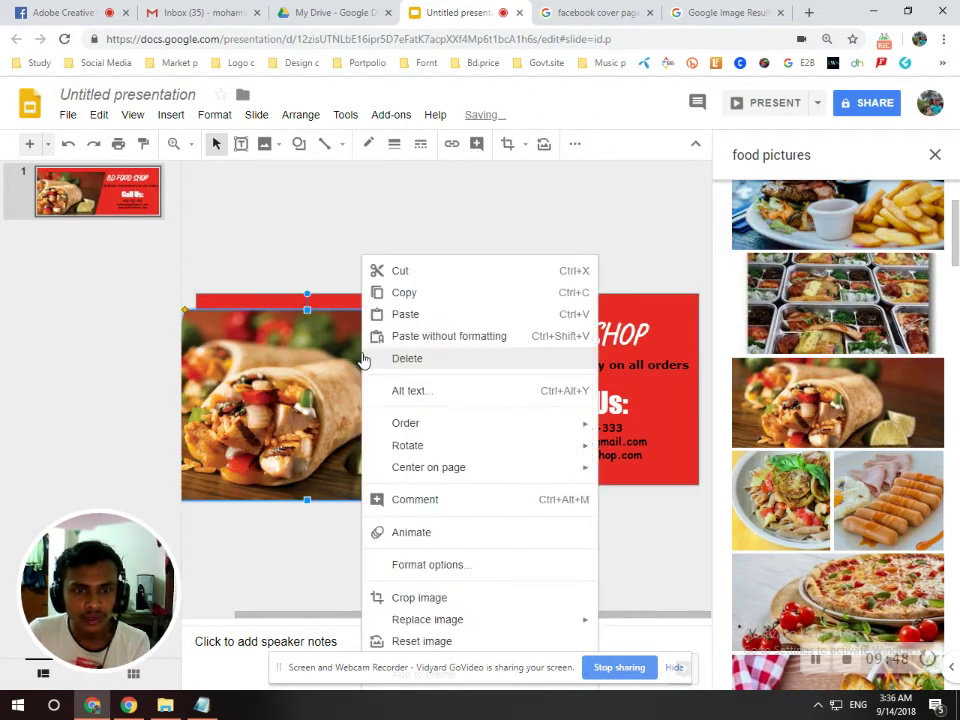
{"action": "mouse_move", "coordinate": [407, 445]}
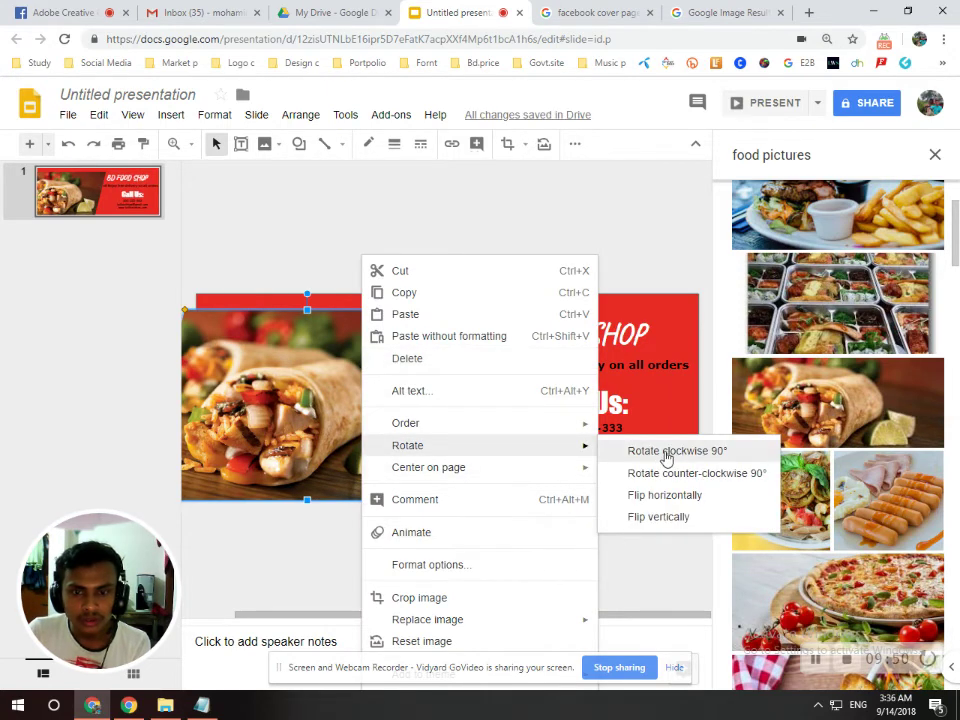
{"action": "left_click", "coordinate": [677, 451]}
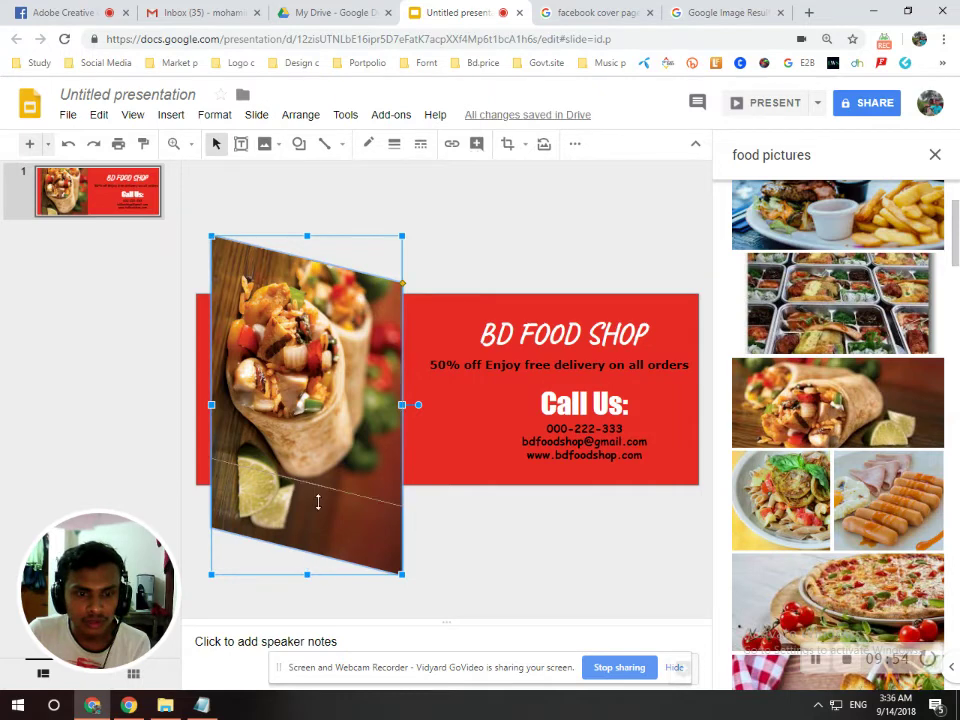
{"action": "left_click_drag", "start_coordinate": [307, 574], "coordinate": [307, 486]}
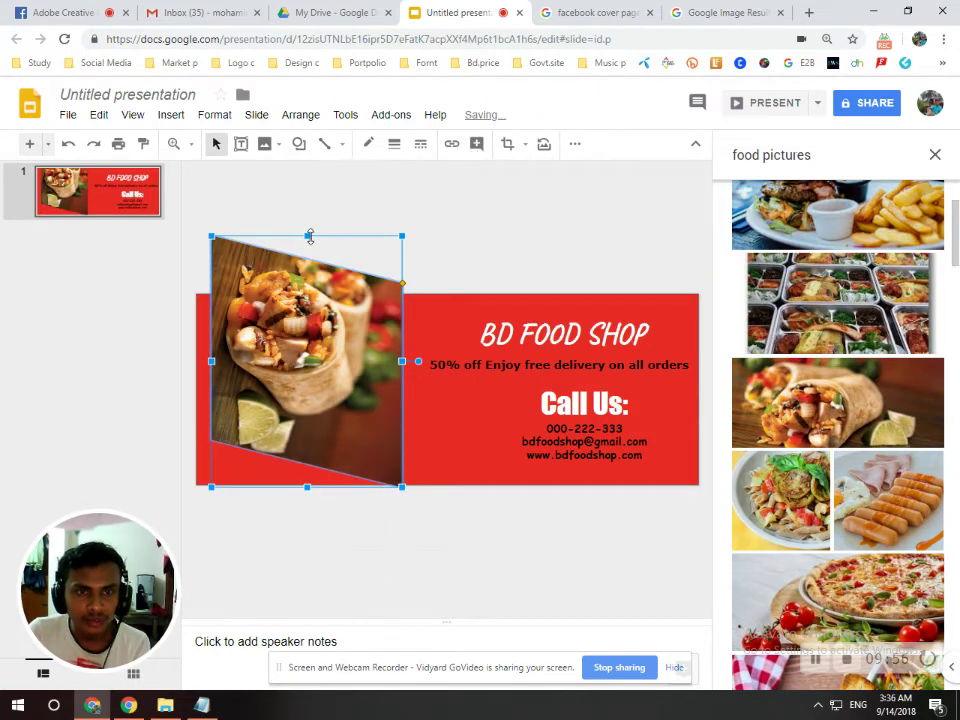
{"action": "left_click_drag", "start_coordinate": [310, 236], "coordinate": [316, 297]}
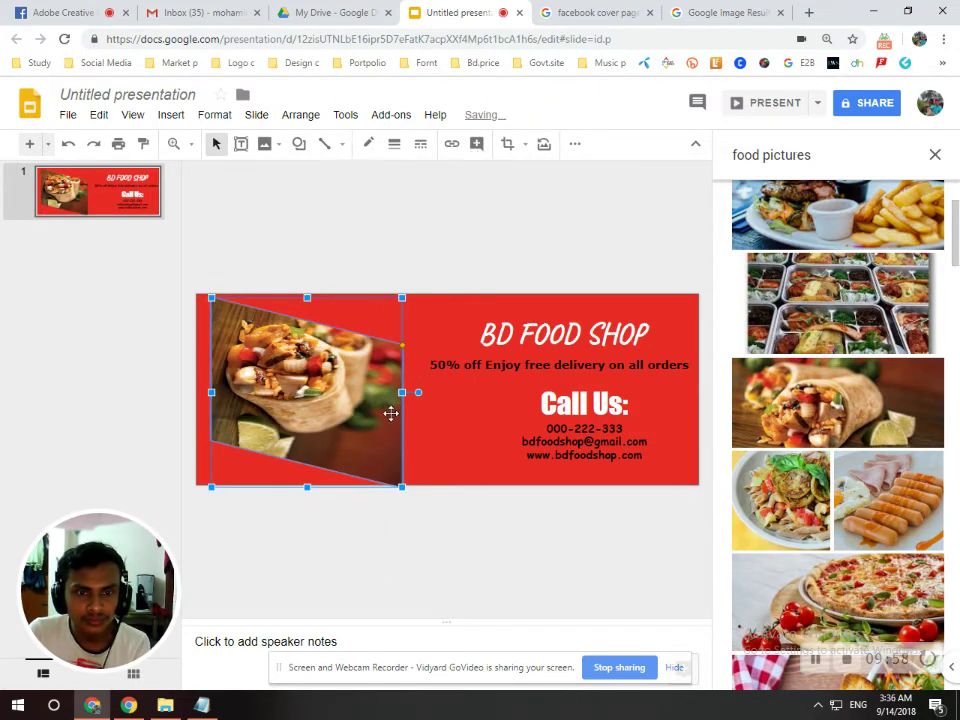
{"action": "left_click_drag", "start_coordinate": [367, 393], "coordinate": [367, 393]}
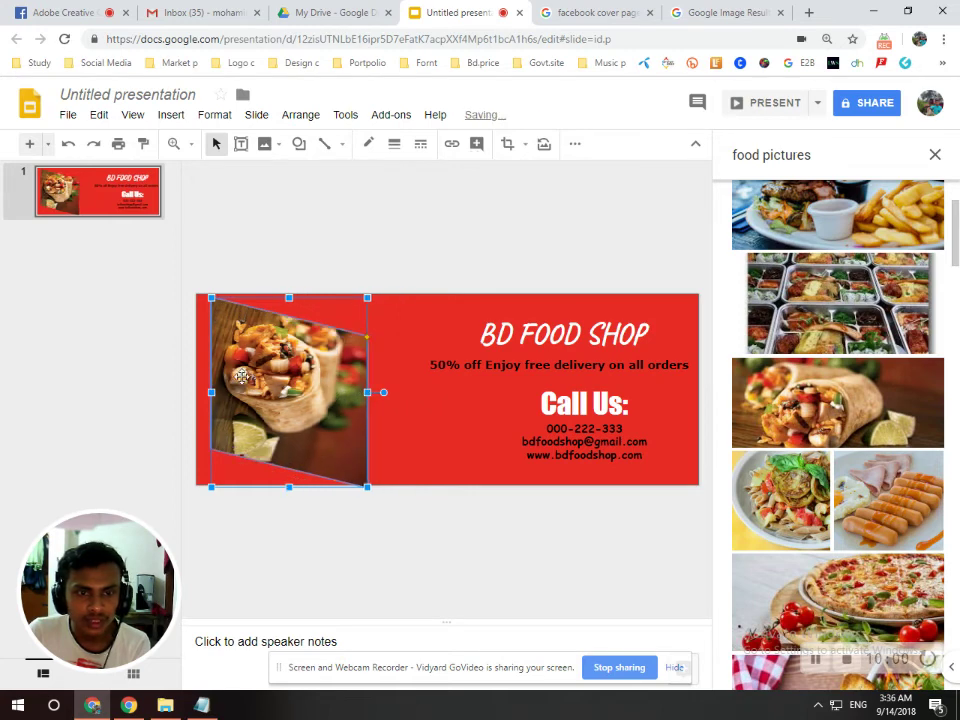
{"action": "left_click_drag", "start_coordinate": [214, 392], "coordinate": [226, 391]}
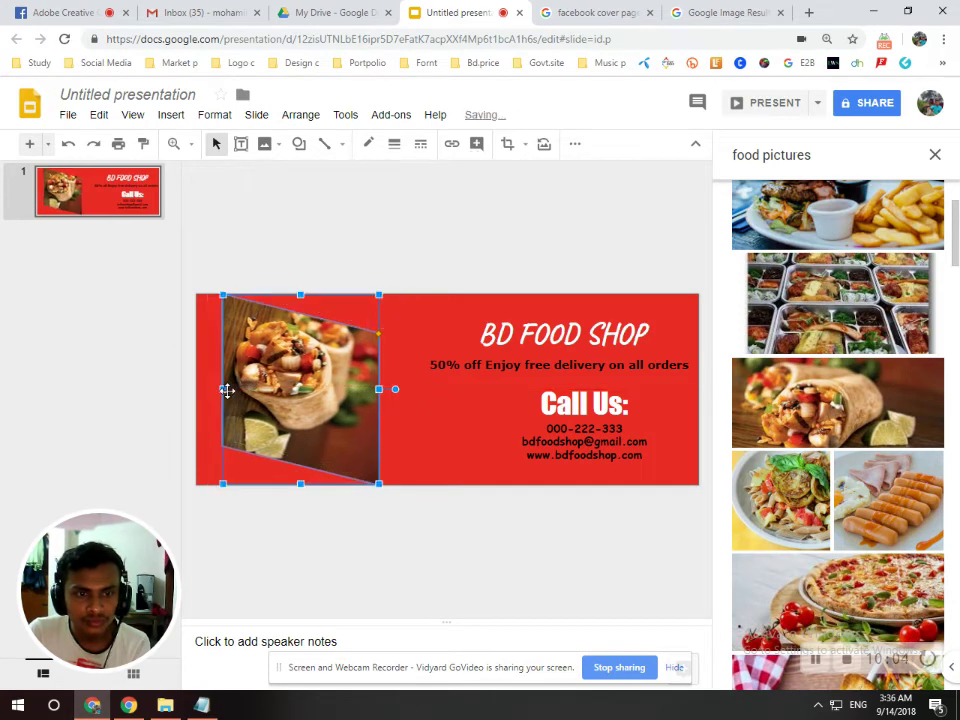
{"action": "left_click_drag", "start_coordinate": [301, 481], "coordinate": [301, 470]}
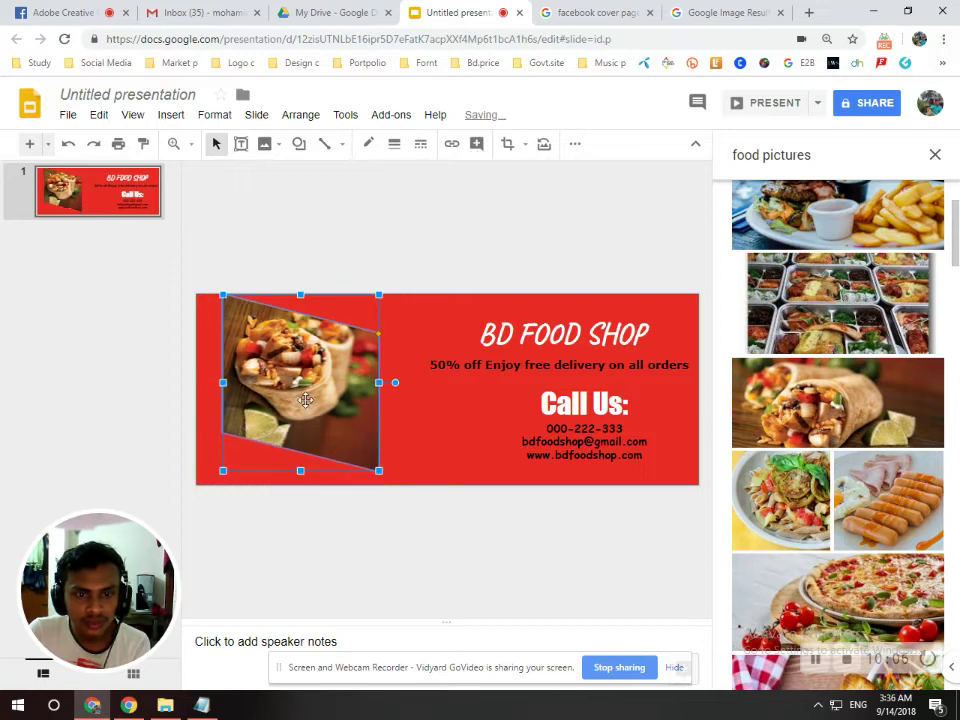
{"action": "left_click_drag", "start_coordinate": [301, 296], "coordinate": [302, 309]}
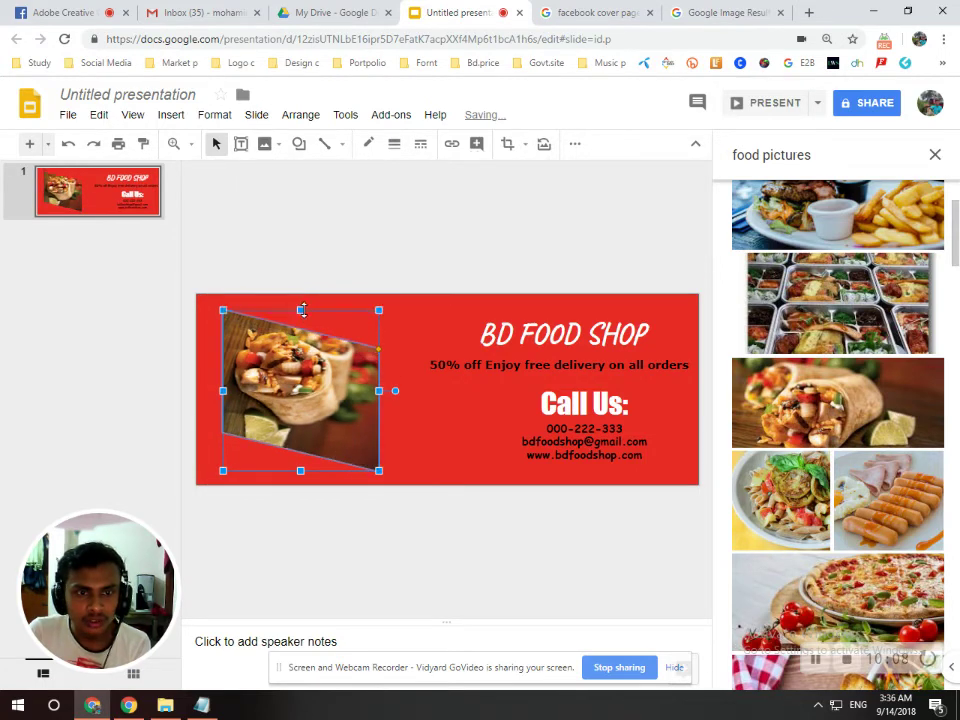
- Fine-tune the photo's width and height and nudge it slightly left, clear of the text
{"action": "left_click", "coordinate": [304, 305]}
{"action": "left_click", "coordinate": [300, 370]}
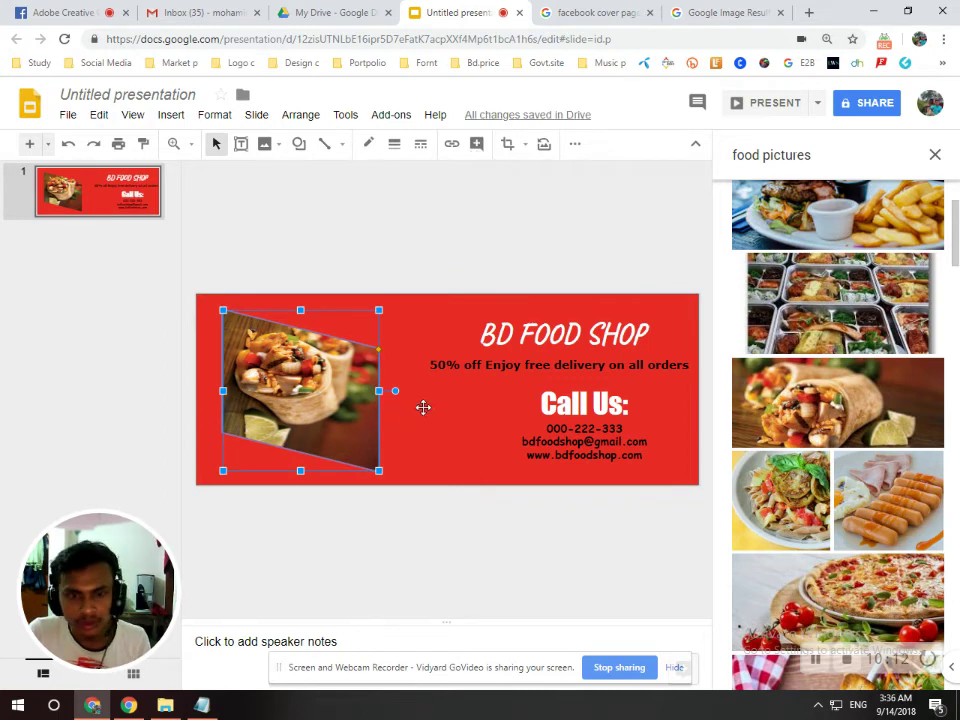
{"action": "left_click_drag", "start_coordinate": [378, 393], "coordinate": [389, 393]}
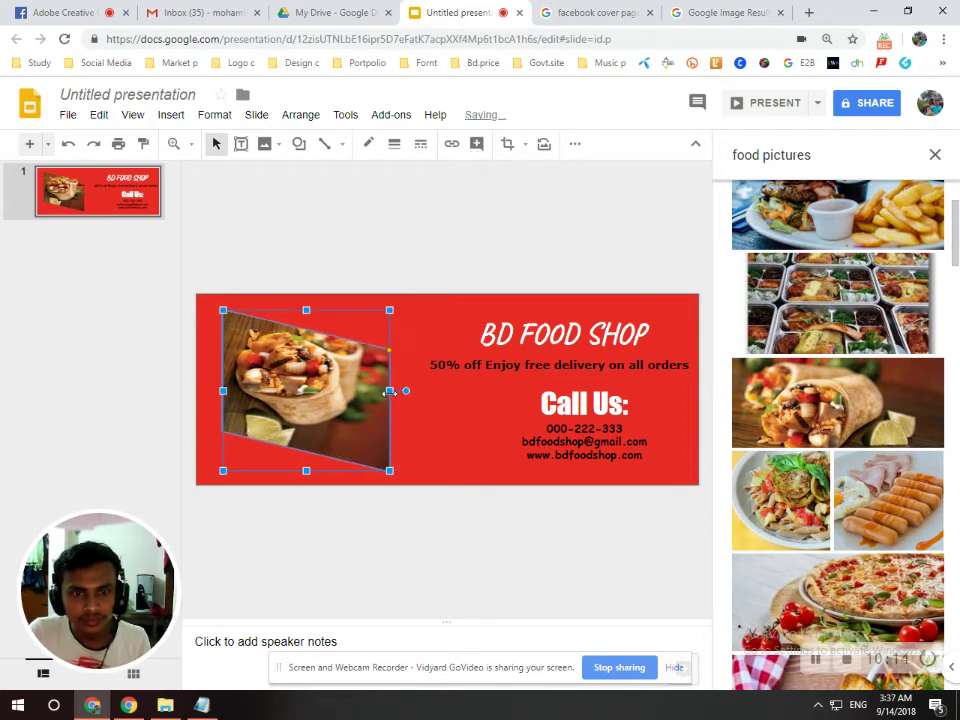
{"action": "left_click_drag", "start_coordinate": [306, 310], "coordinate": [306, 303]}
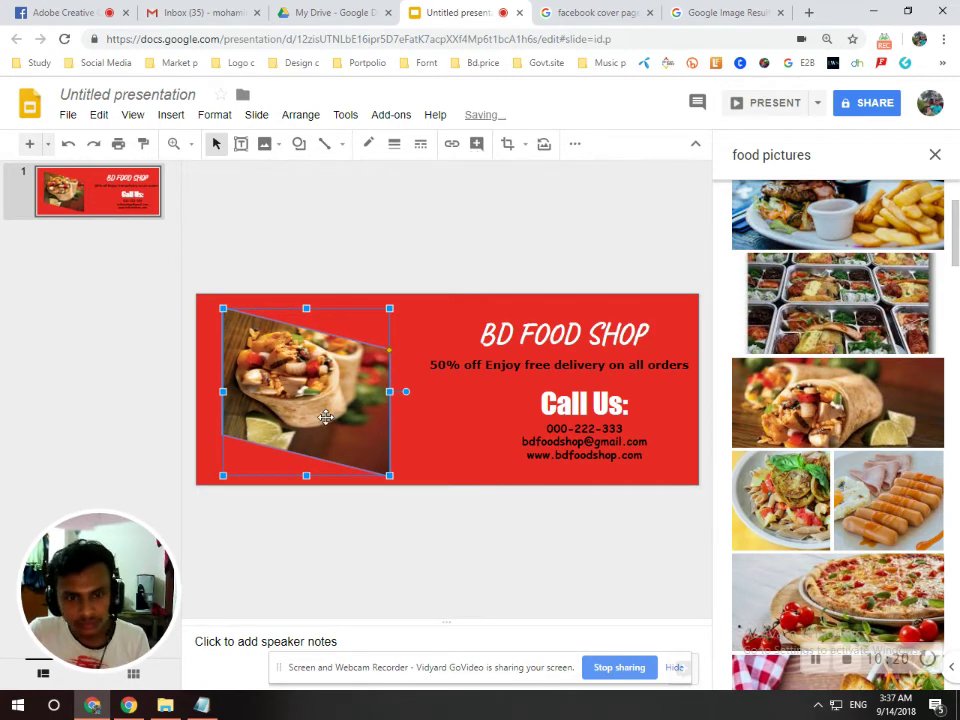
{"action": "left_click", "coordinate": [352, 522]}
{"action": "left_click_drag", "start_coordinate": [296, 398], "coordinate": [291, 398]}
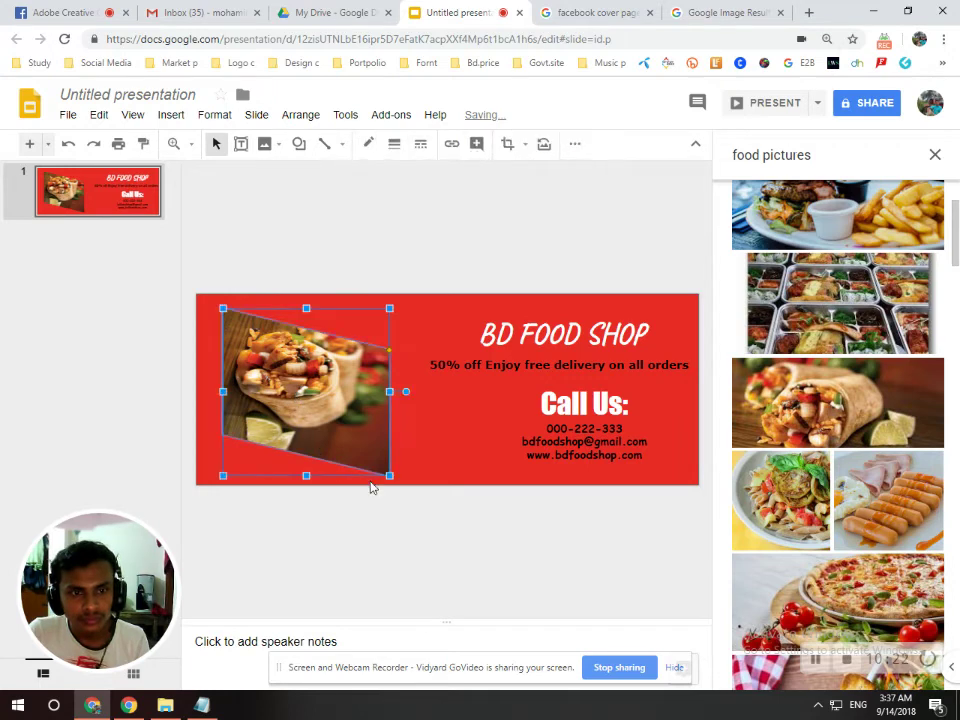
{"action": "left_click", "coordinate": [509, 388]}
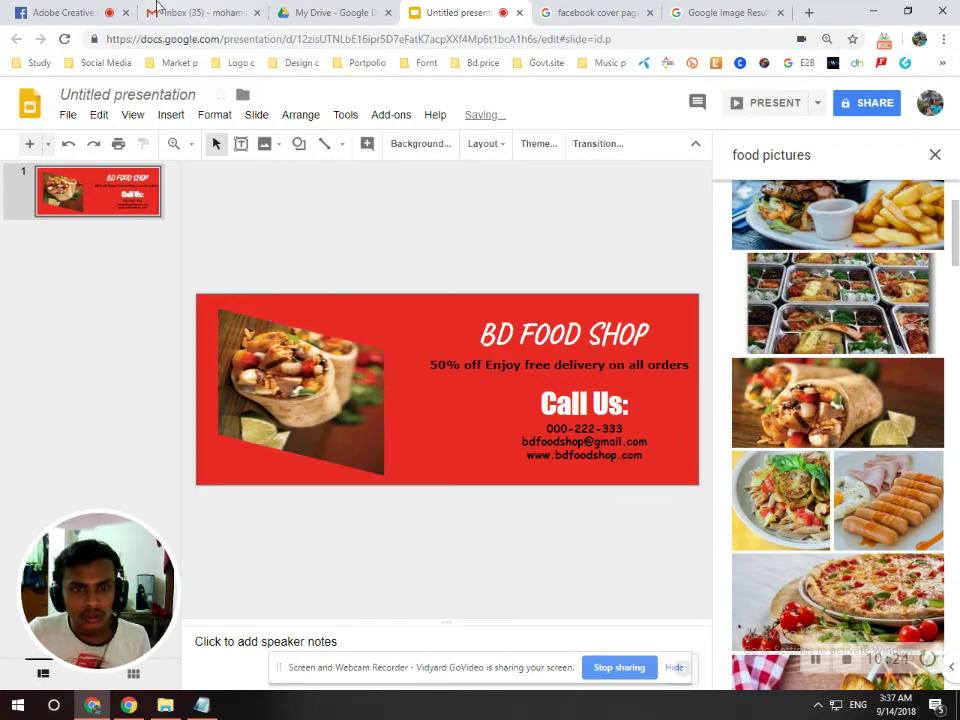
{"action": "key", "text": "ctrl+plus"}
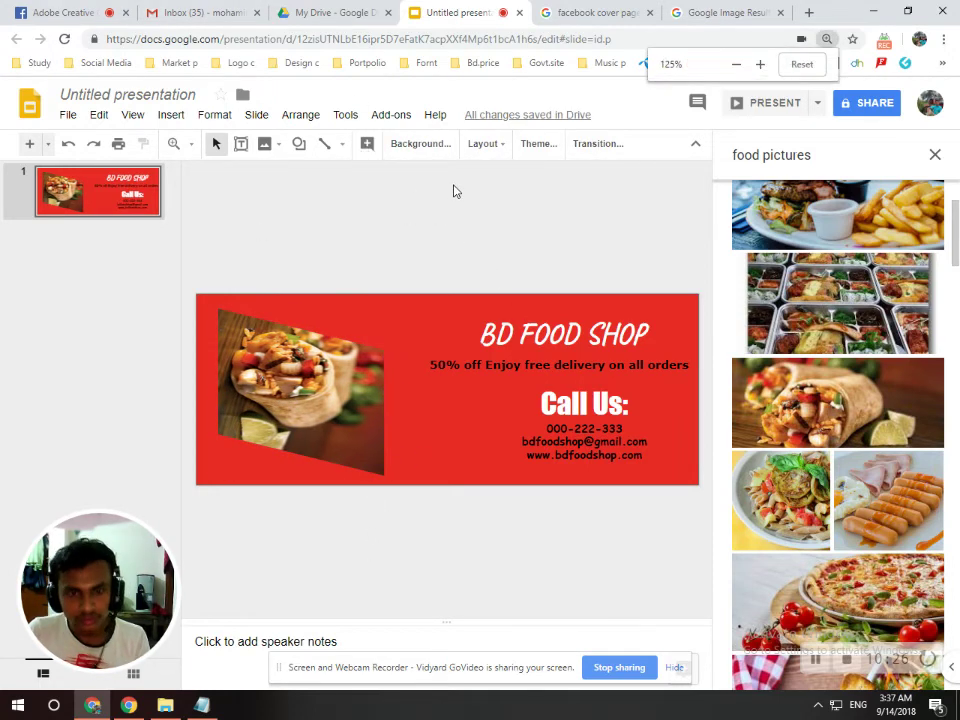
- Set the browser zoom to 125% and close the food pictures search panel
{"action": "key", "text": "ctrl+plus"}
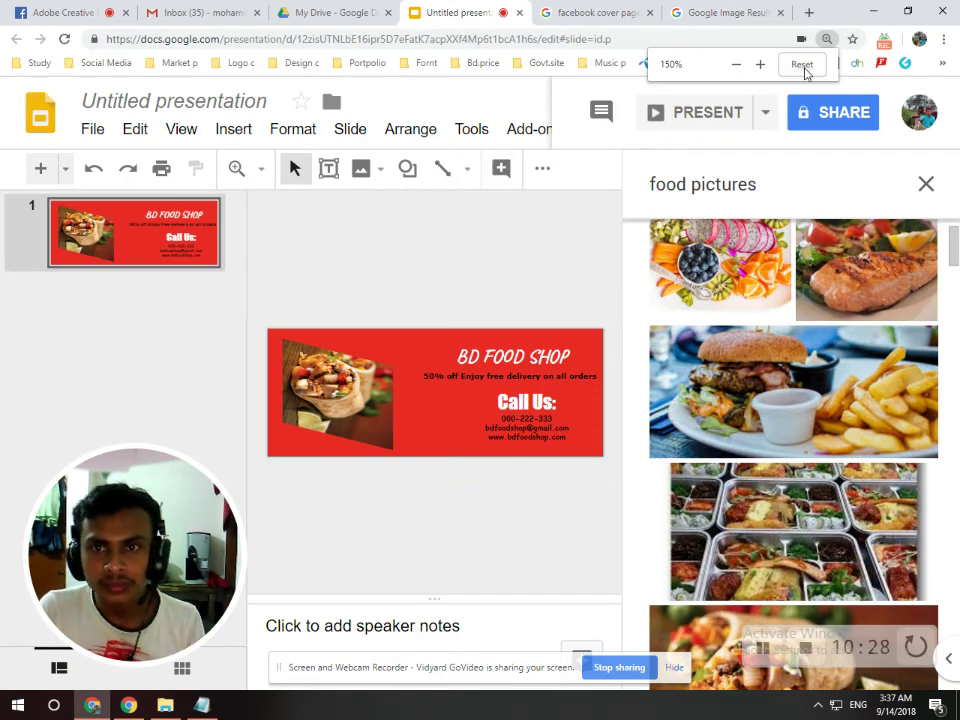
{"action": "left_click", "coordinate": [802, 66]}
{"action": "left_click", "coordinate": [761, 66]}
{"action": "left_click", "coordinate": [761, 66]}
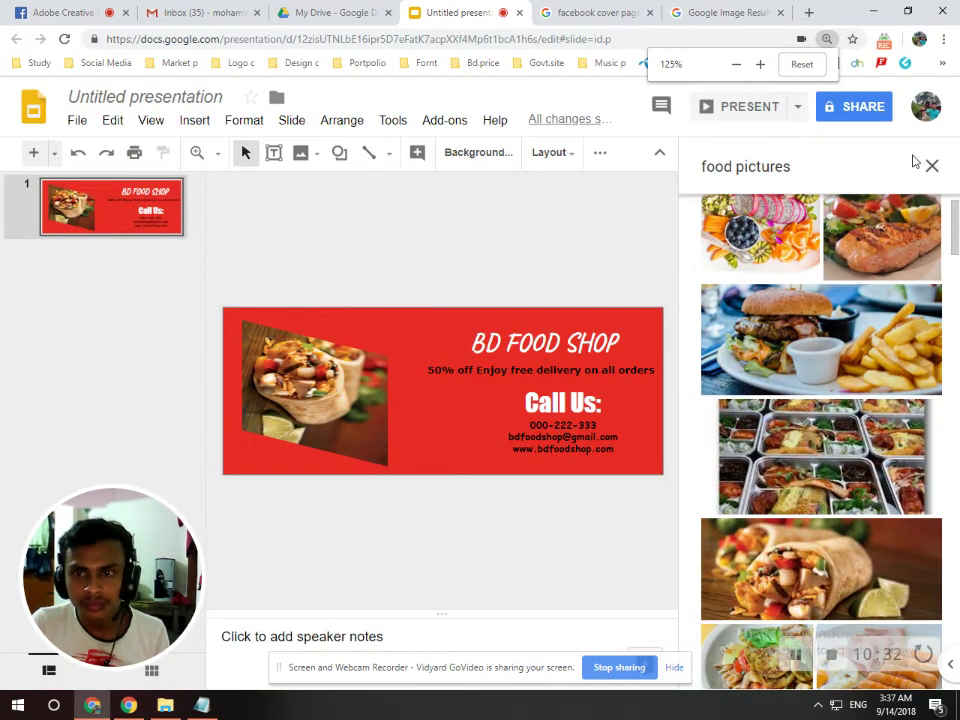
{"action": "left_click", "coordinate": [930, 165]}
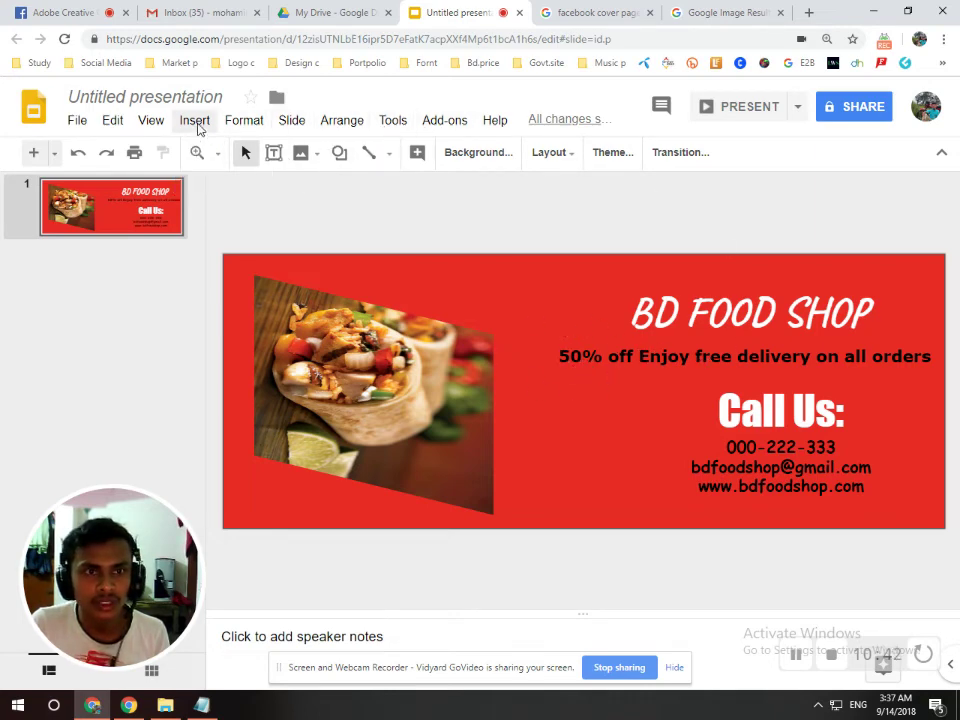
- Draw a new text box over the photo with the text '50% oFF' and narrow it
{"action": "left_click", "coordinate": [195, 122]}
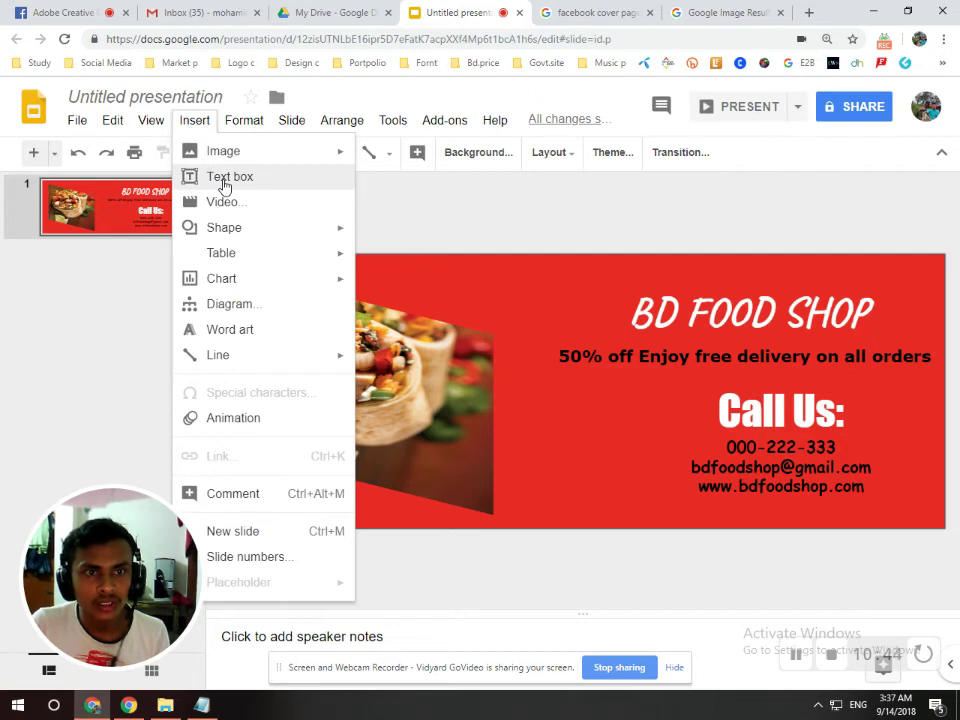
{"action": "left_click", "coordinate": [224, 182]}
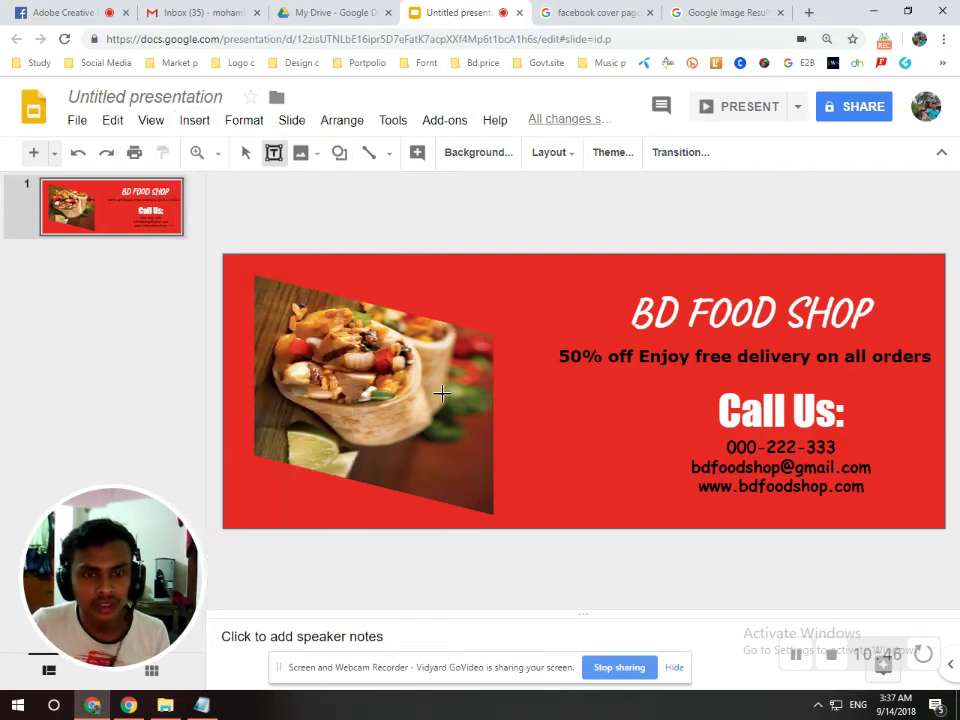
{"action": "left_click_drag", "start_coordinate": [385, 378], "coordinate": [928, 440]}
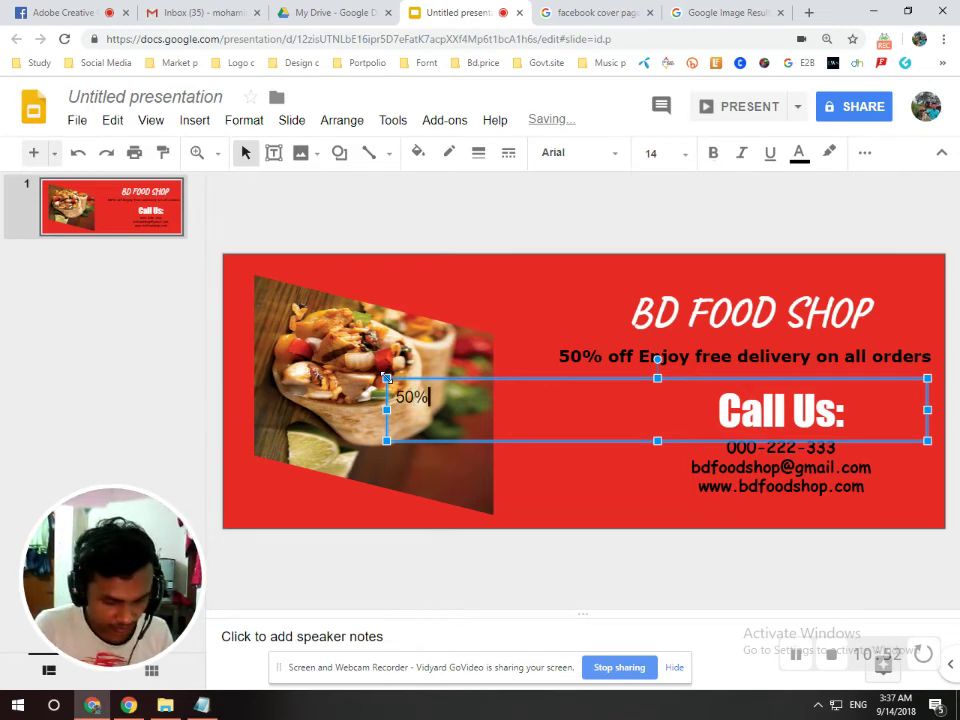
{"action": "type", "text": " o"}
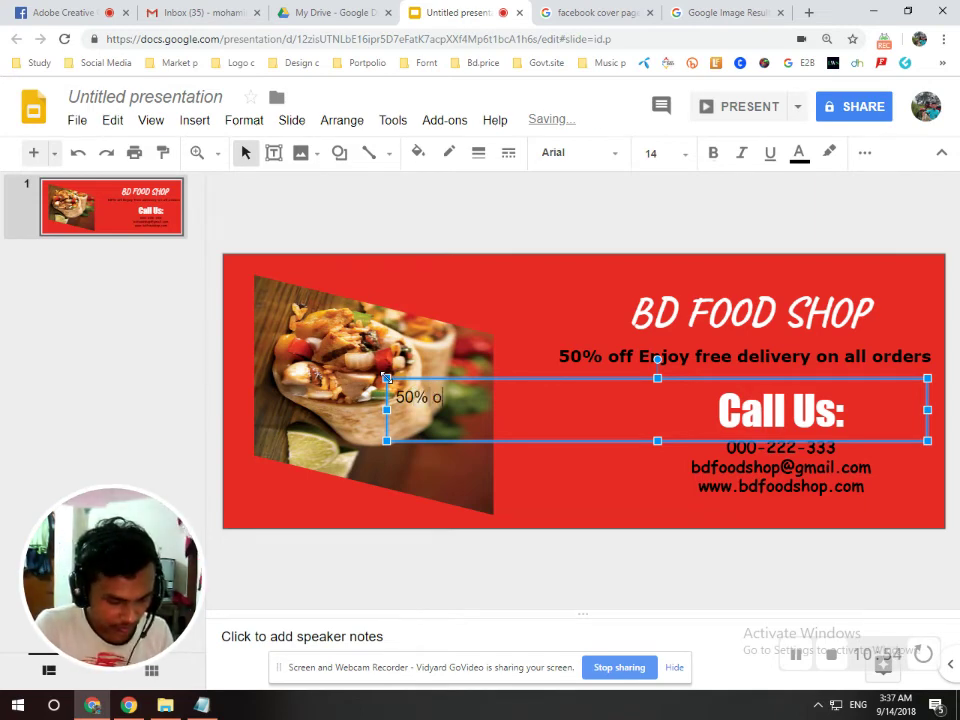
{"action": "type", "text": "FF"}
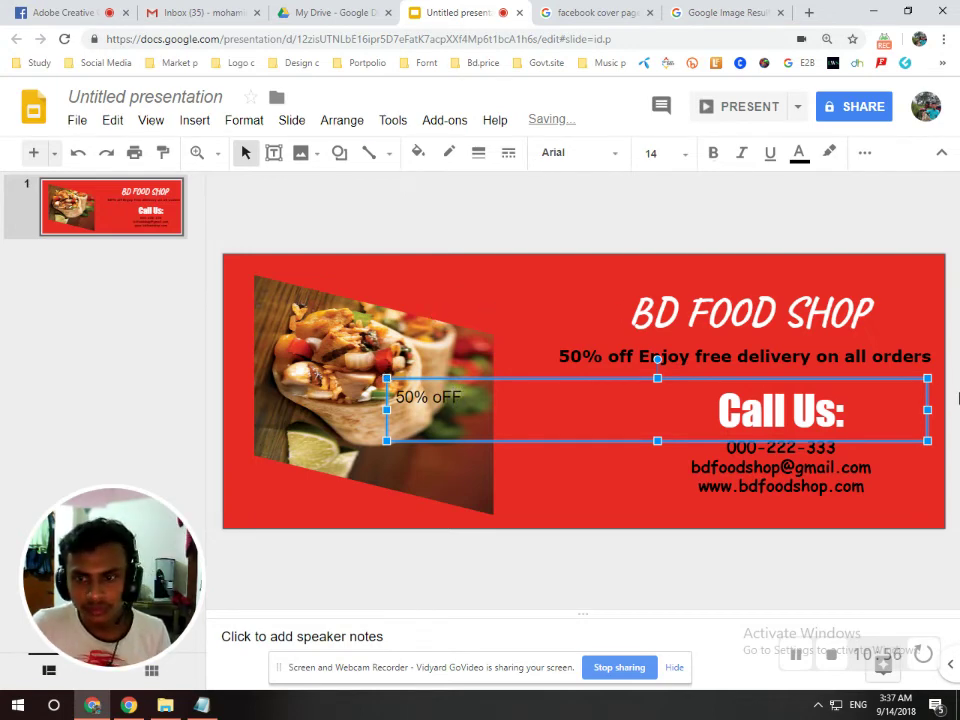
{"action": "left_click_drag", "start_coordinate": [922, 407], "coordinate": [494, 420]}
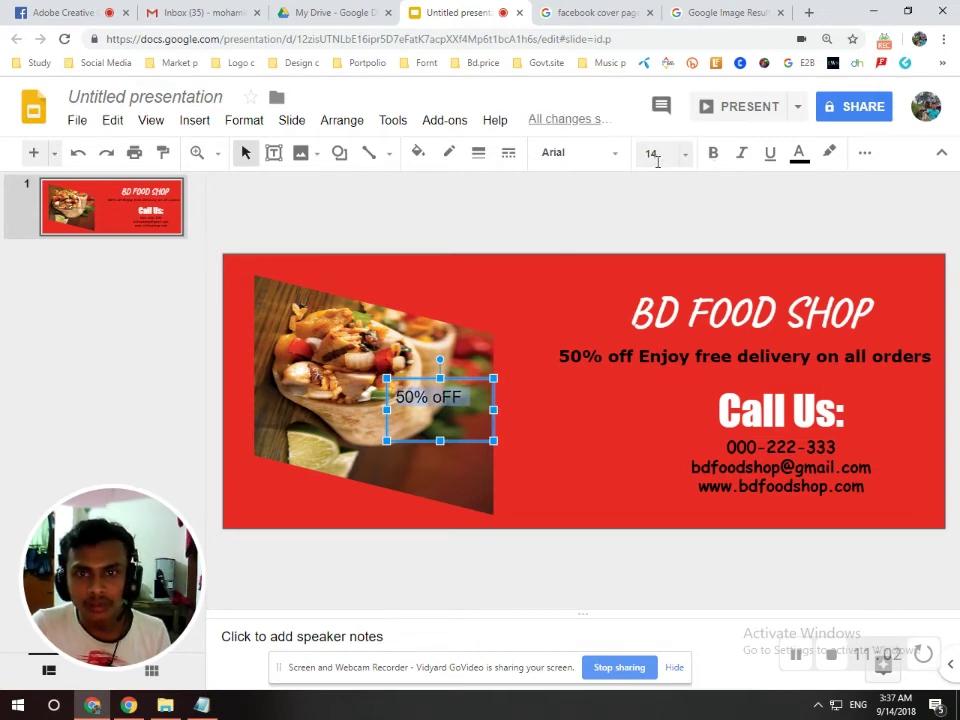
- Make the text 48 pt Impact, widen and lengthen the box so OFF sits below 50%
{"action": "left_click", "coordinate": [664, 155]}
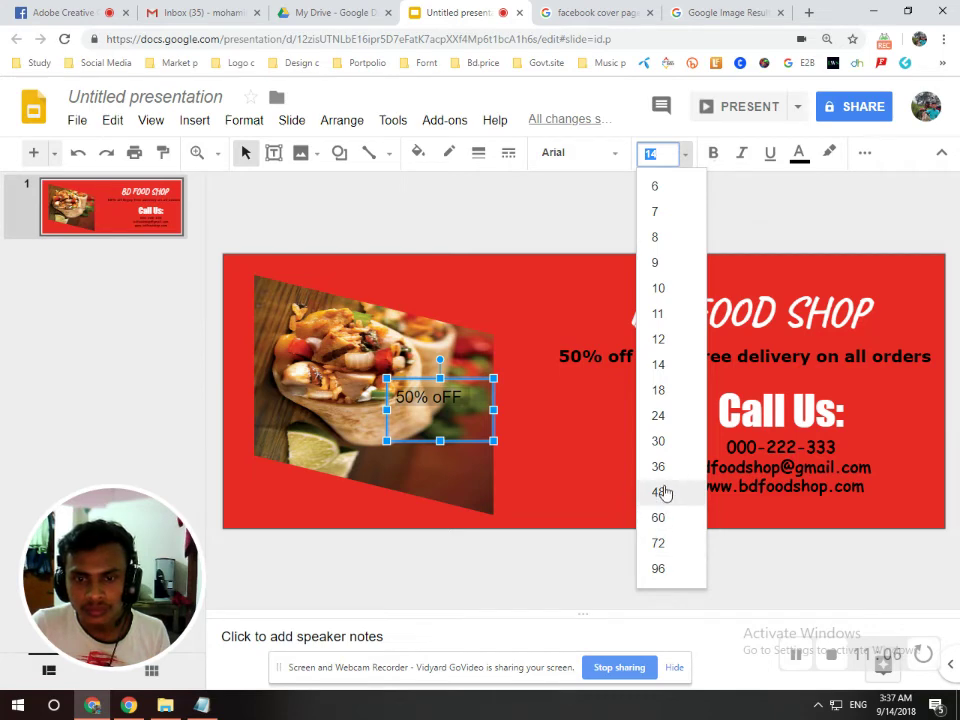
{"action": "left_click", "coordinate": [657, 491]}
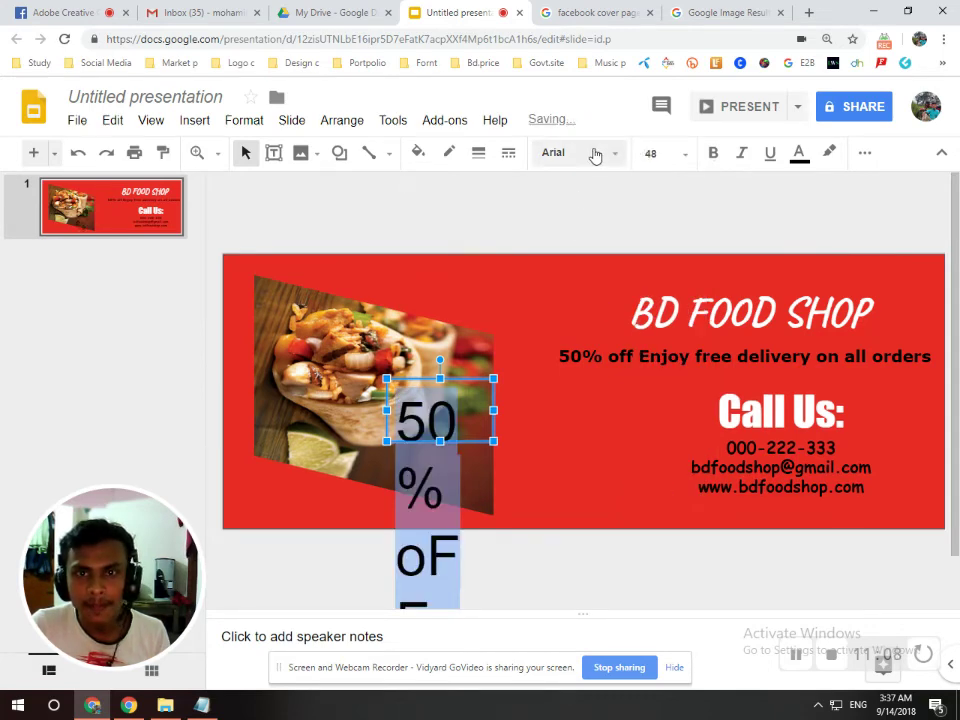
{"action": "left_click", "coordinate": [594, 153]}
{"action": "left_click", "coordinate": [584, 307]}
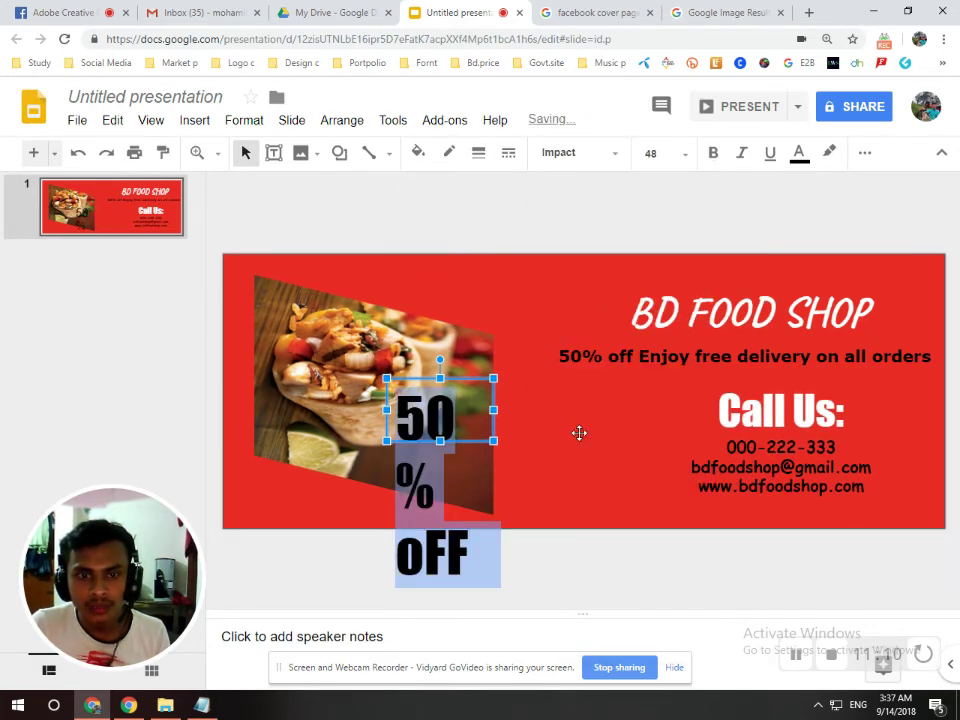
{"action": "left_click_drag", "start_coordinate": [493, 410], "coordinate": [516, 418]}
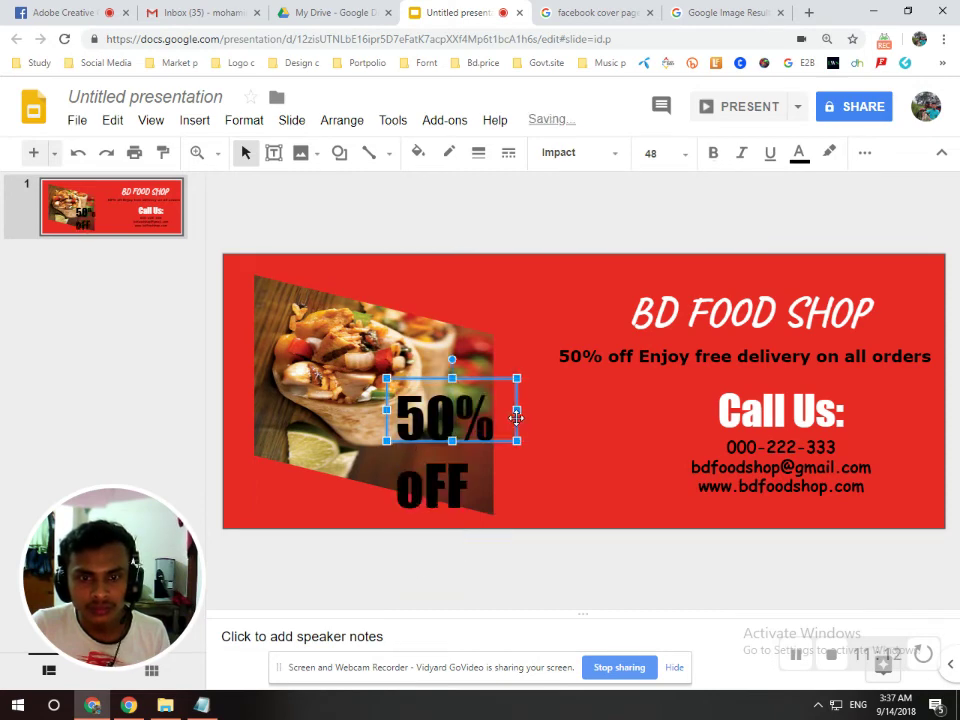
{"action": "left_click_drag", "start_coordinate": [457, 437], "coordinate": [448, 538]}
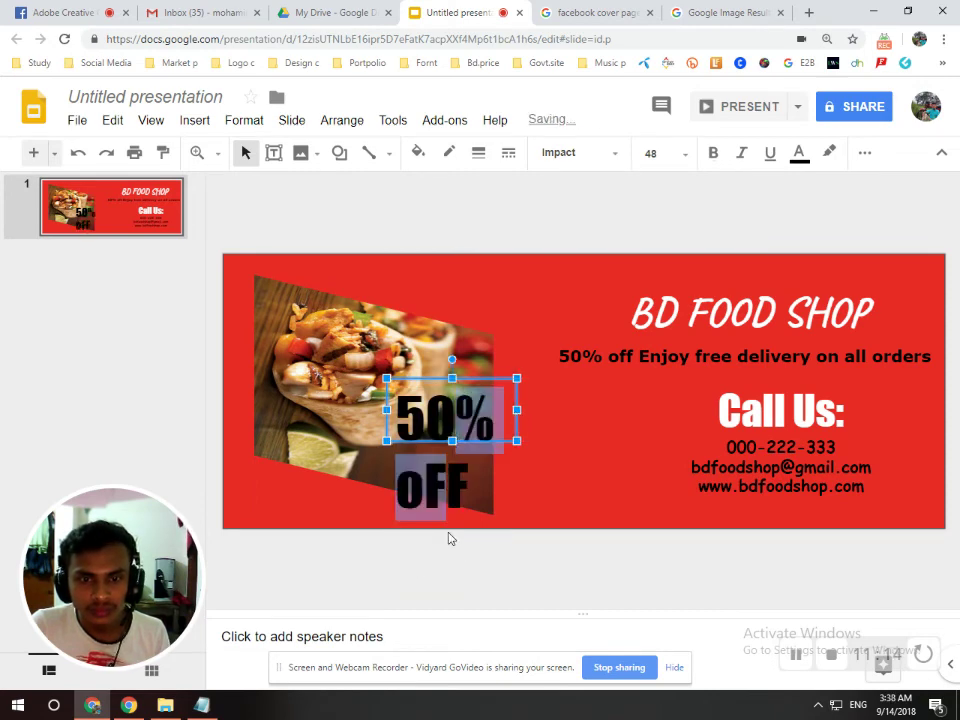
{"action": "left_click_drag", "start_coordinate": [452, 440], "coordinate": [444, 516]}
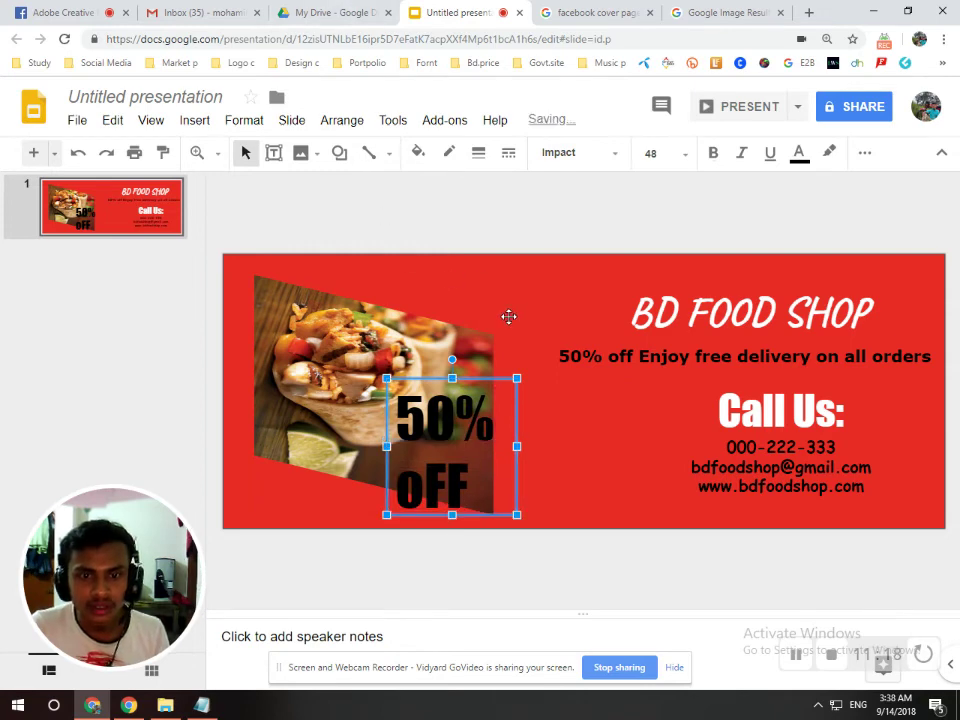
{"action": "left_click", "coordinate": [446, 440]}
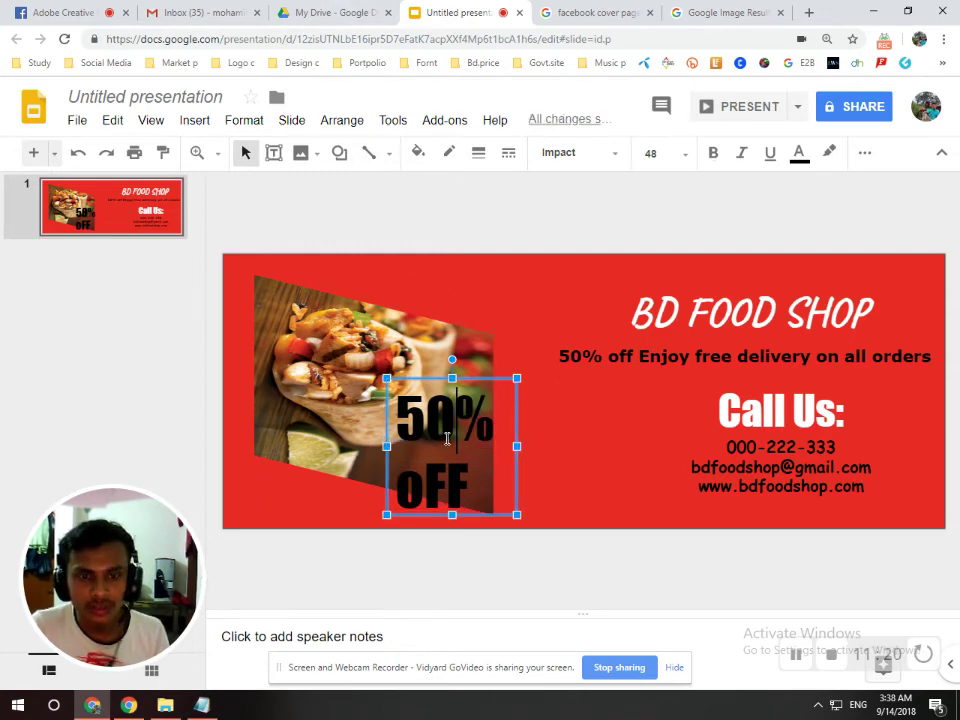
{"action": "key", "text": "ctrl+a"}
{"action": "left_click", "coordinate": [799, 152]}
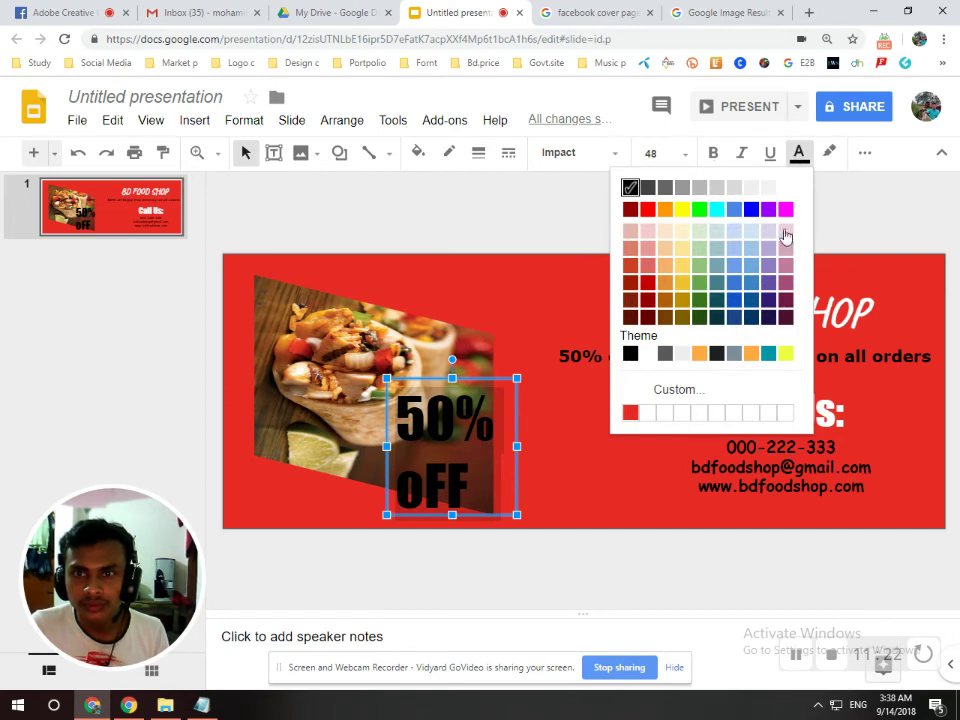
- Color the 50% OFF text yellow
{"action": "left_click", "coordinate": [699, 209]}
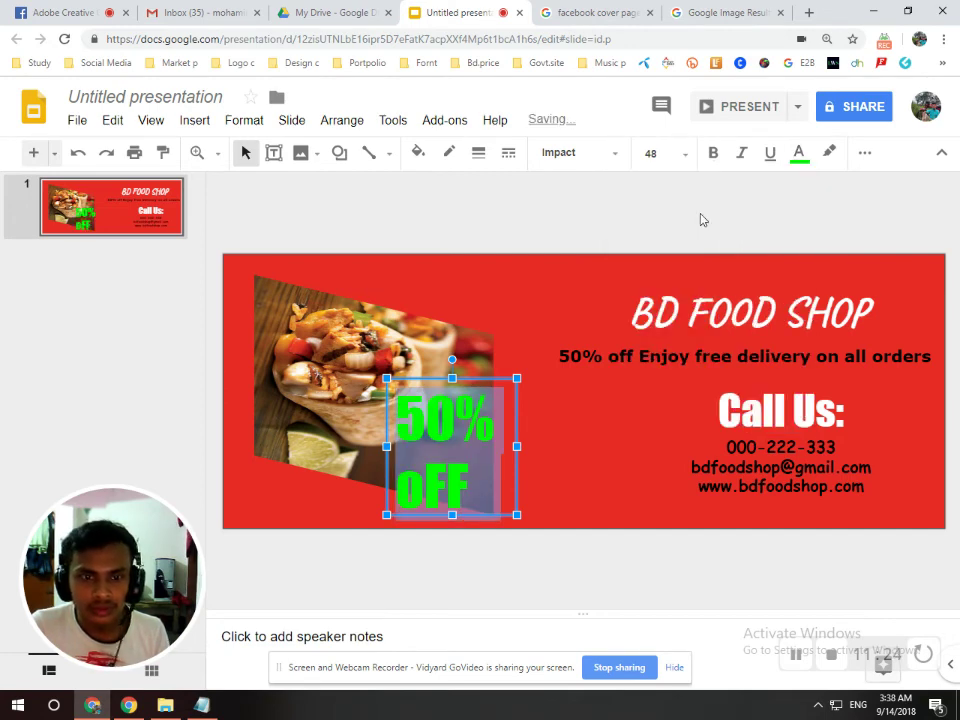
{"action": "left_click", "coordinate": [798, 155]}
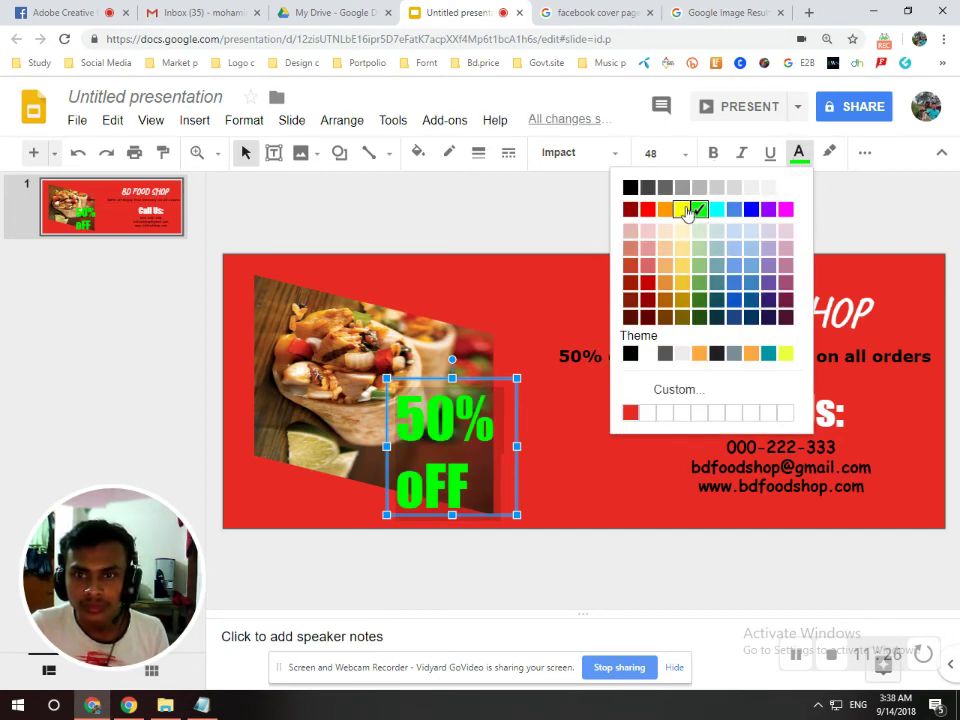
{"action": "left_click", "coordinate": [682, 209]}
{"action": "left_click", "coordinate": [514, 218]}
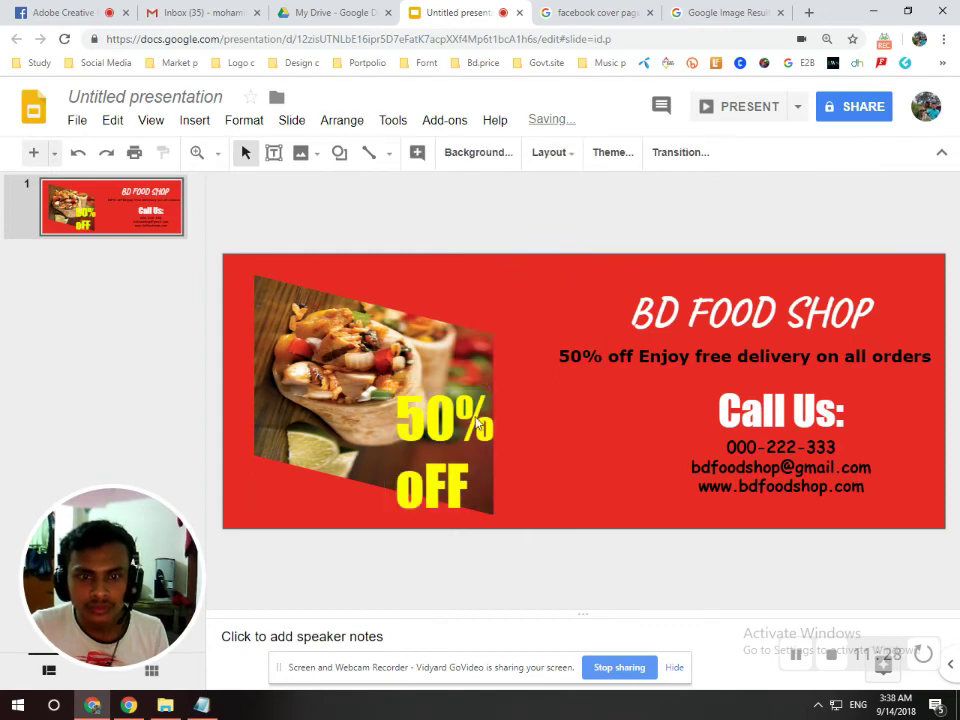
- Move the 50% OFF box left onto the burrito photo and set its size to 50
{"action": "left_click_drag", "start_coordinate": [442, 430], "coordinate": [388, 421]}
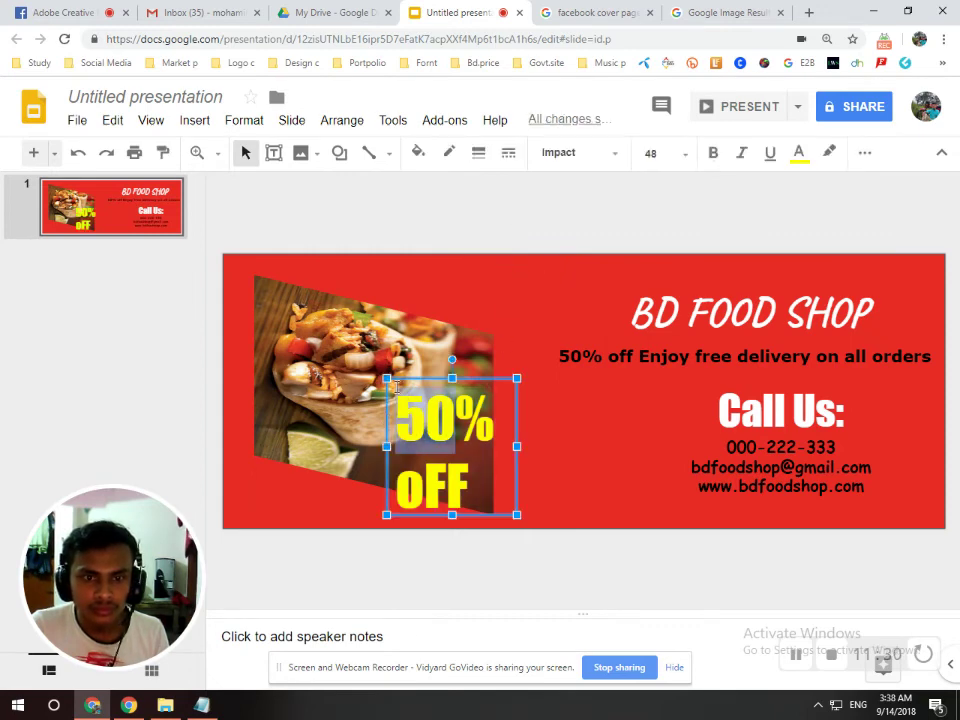
{"action": "left_click_drag", "start_coordinate": [388, 381], "coordinate": [271, 373]}
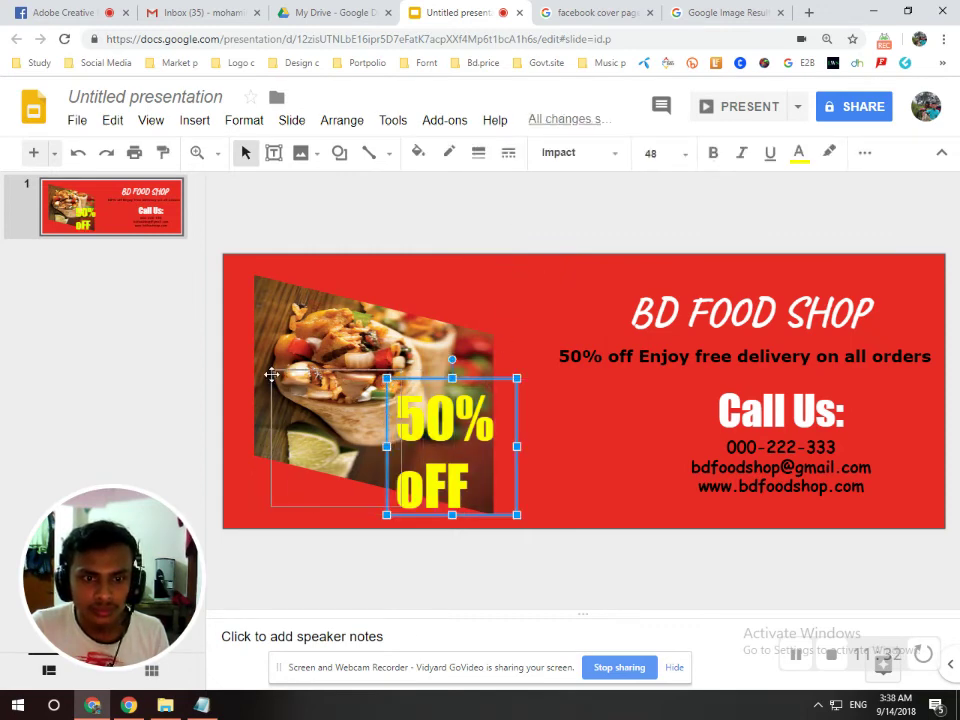
{"action": "left_click", "coordinate": [489, 224]}
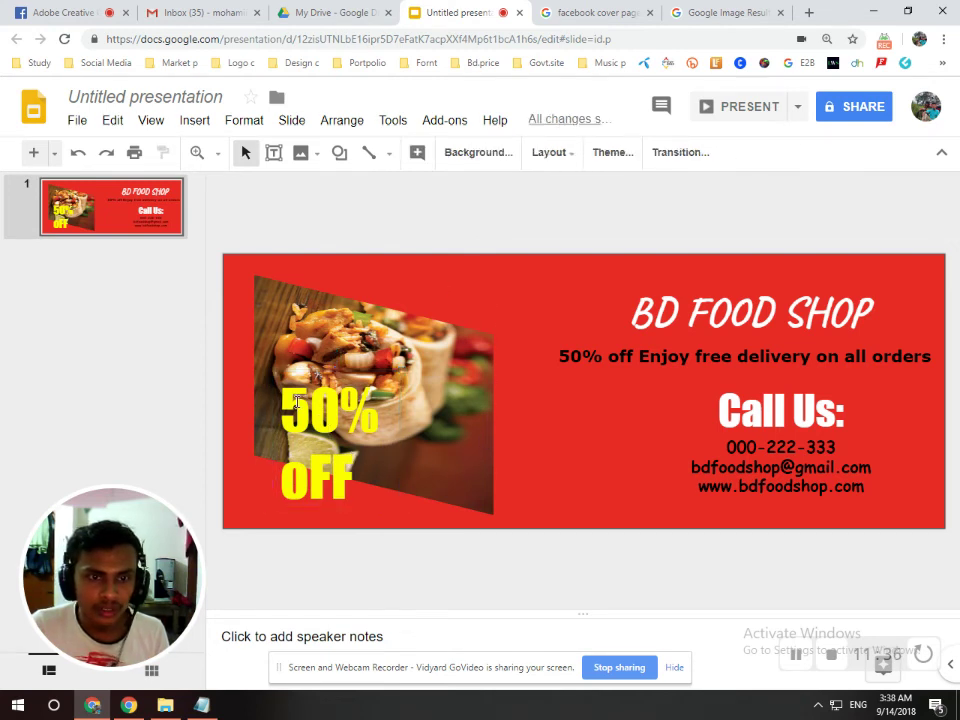
{"action": "left_click", "coordinate": [297, 402]}
{"action": "key", "text": "ctrl+a"}
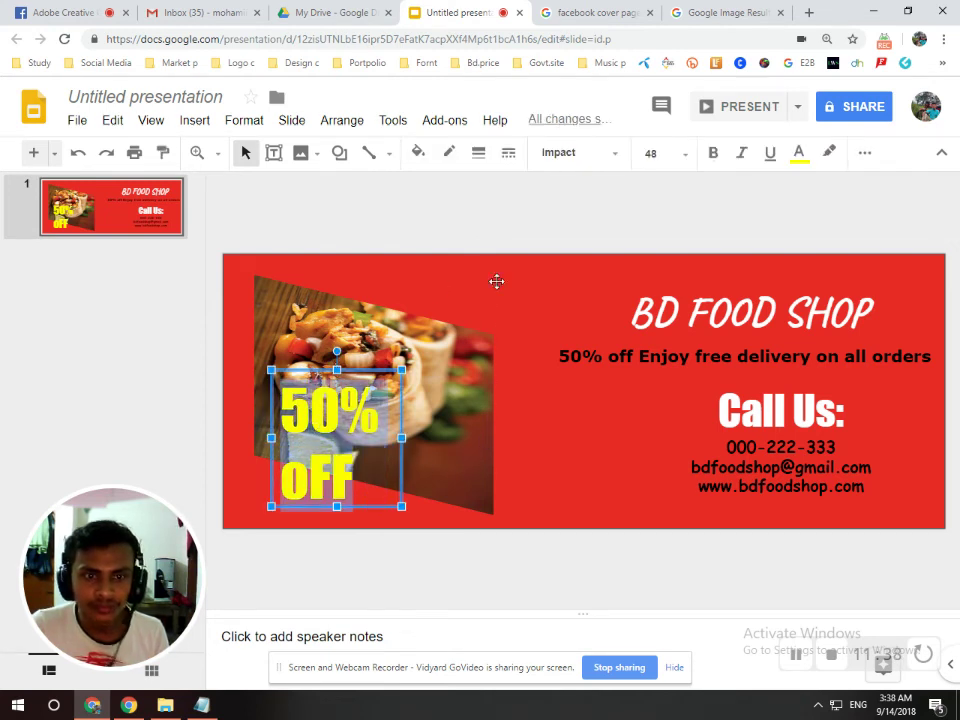
{"action": "left_click", "coordinate": [685, 153]}
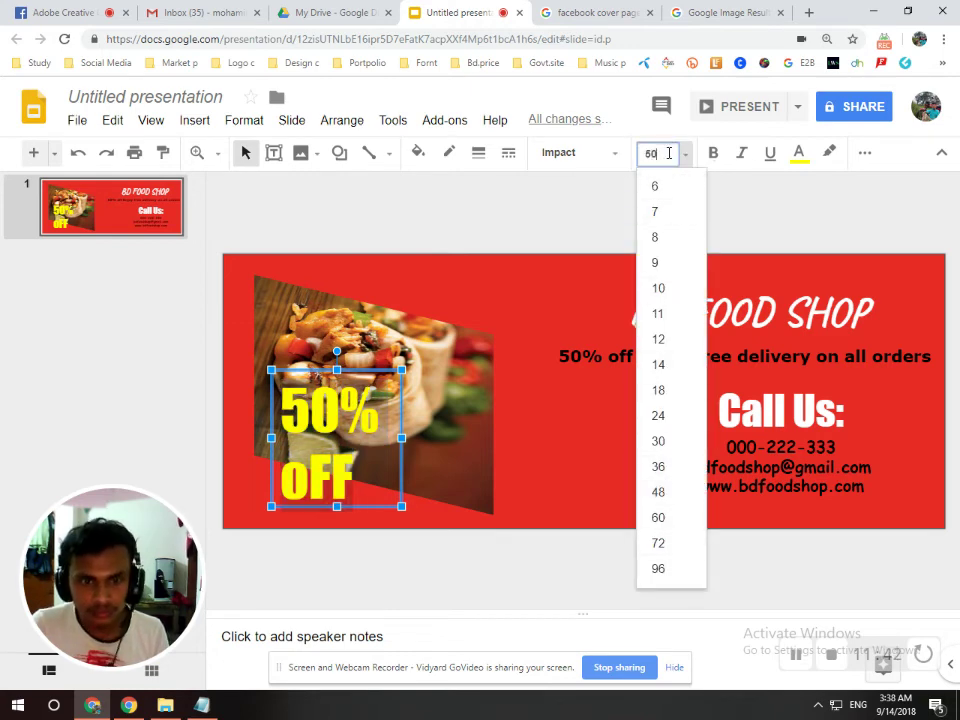
{"action": "key", "text": "Return"}
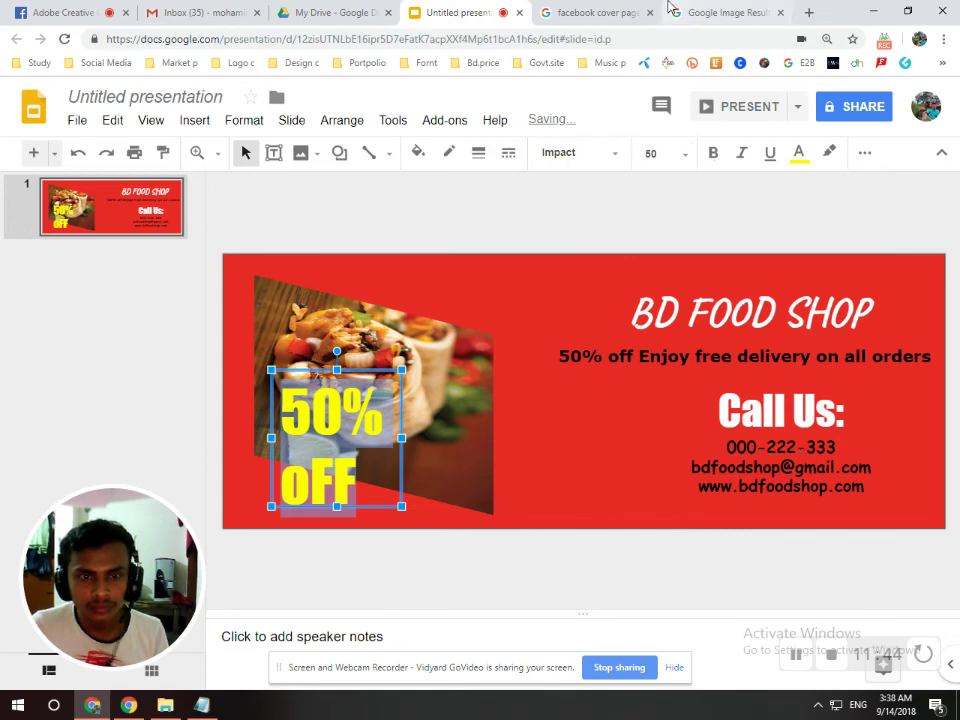
{"action": "left_click", "coordinate": [578, 340]}
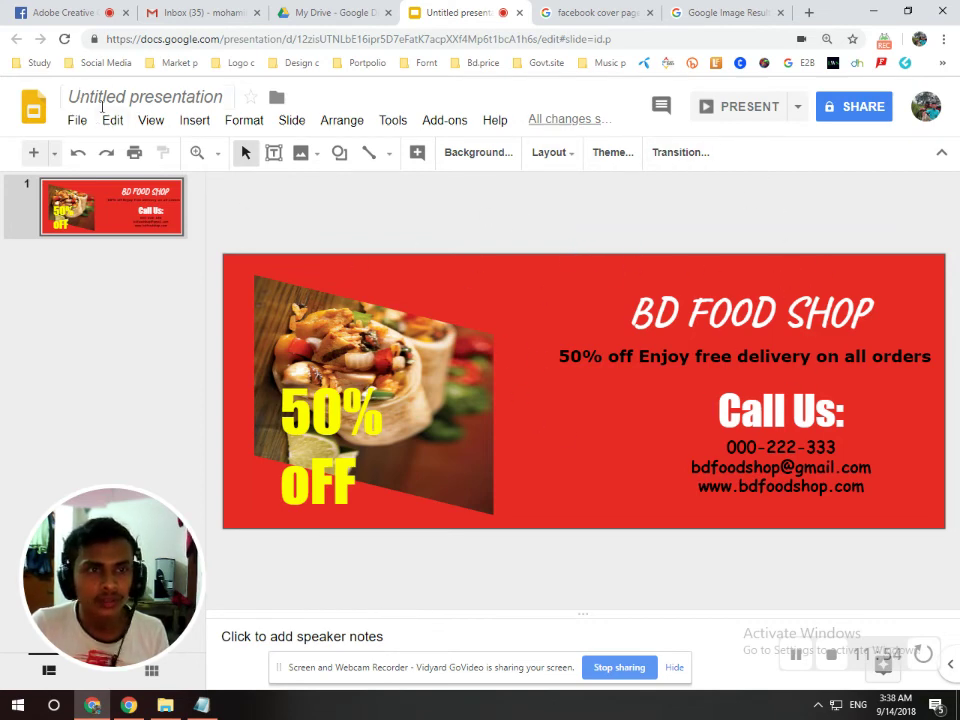
- Rename the presentation to 'Food fb cover photo'
{"action": "left_click", "coordinate": [107, 98]}
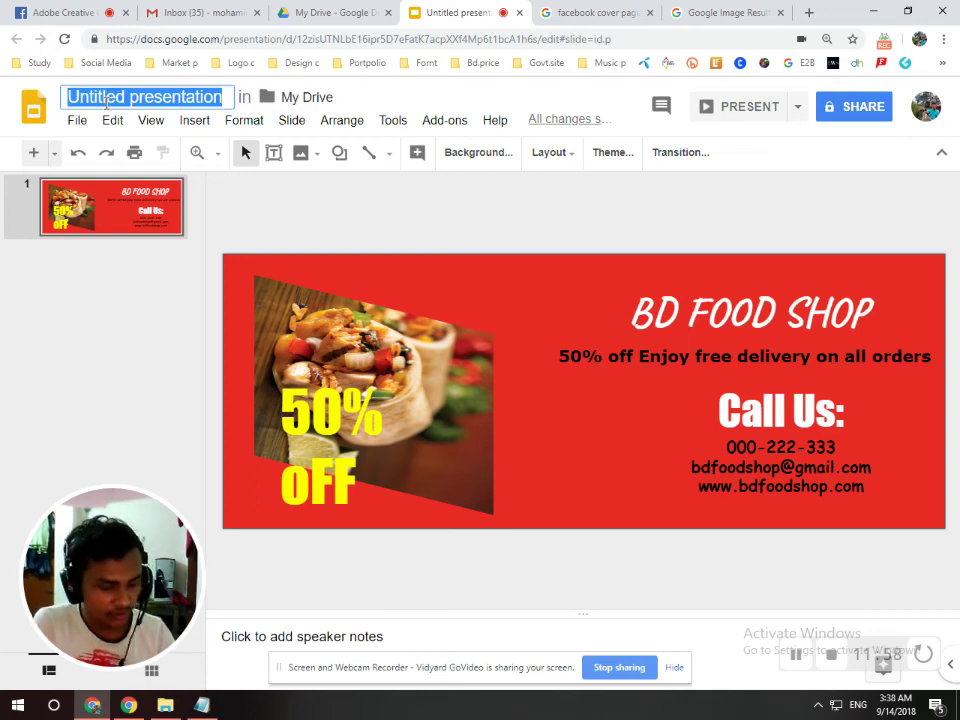
{"action": "type", "text": "Food"}
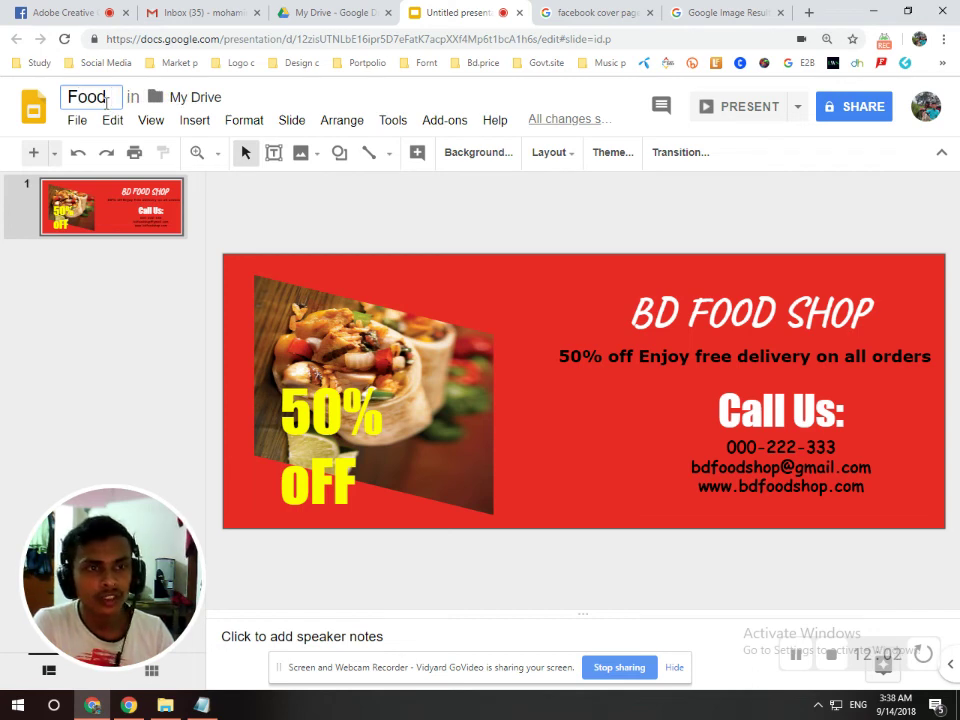
{"action": "type", "text": " fb p"}
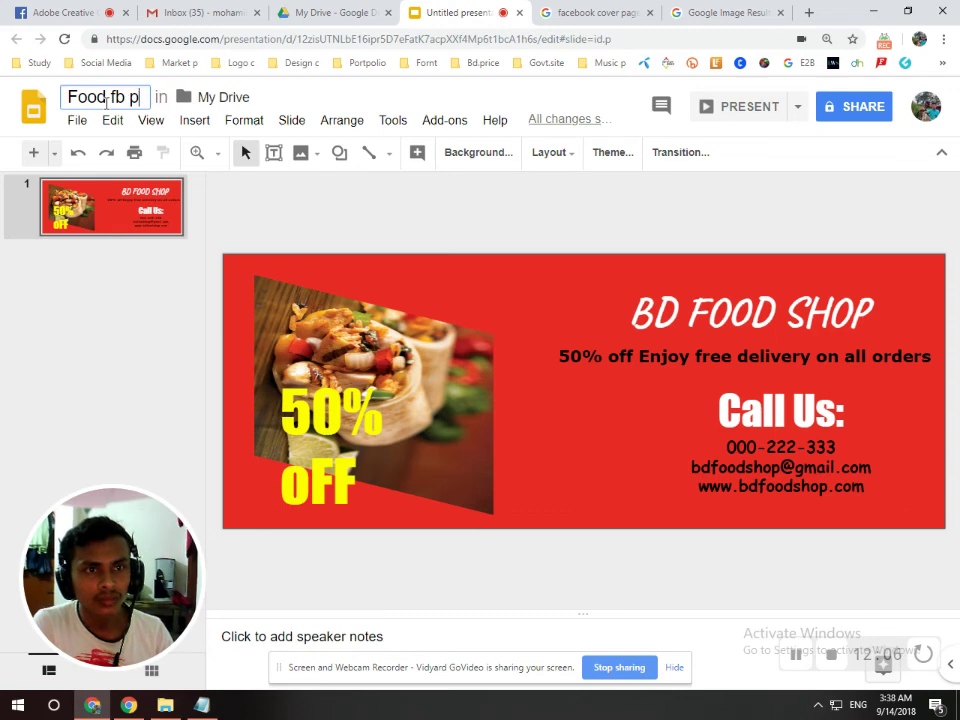
{"action": "key", "text": "BackSpace"}
{"action": "type", "text": "cover photo"}
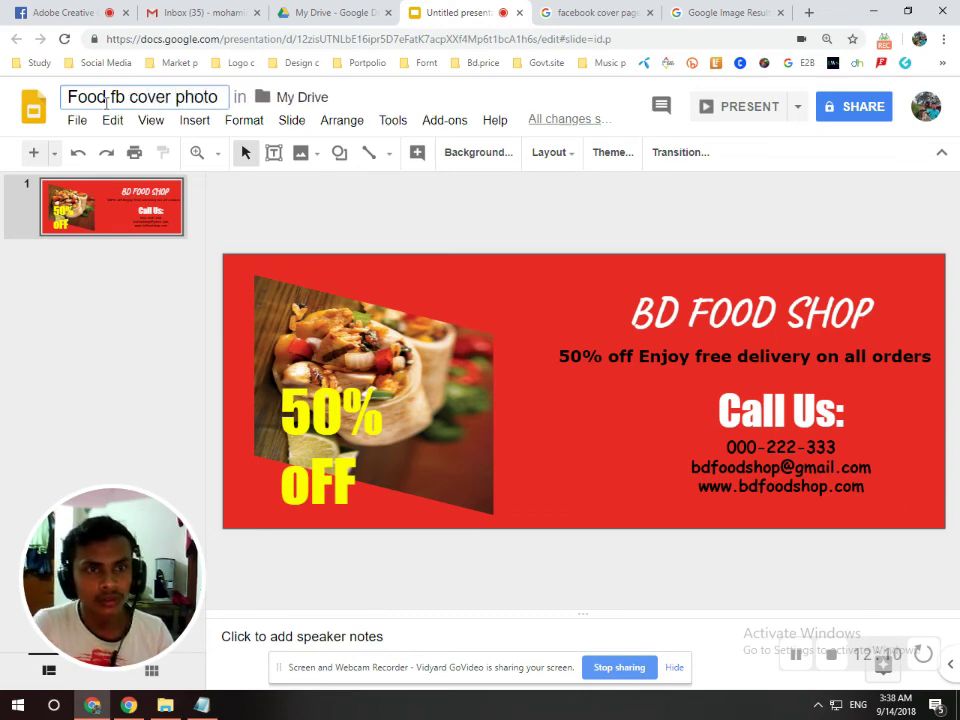
{"action": "left_click", "coordinate": [113, 305]}
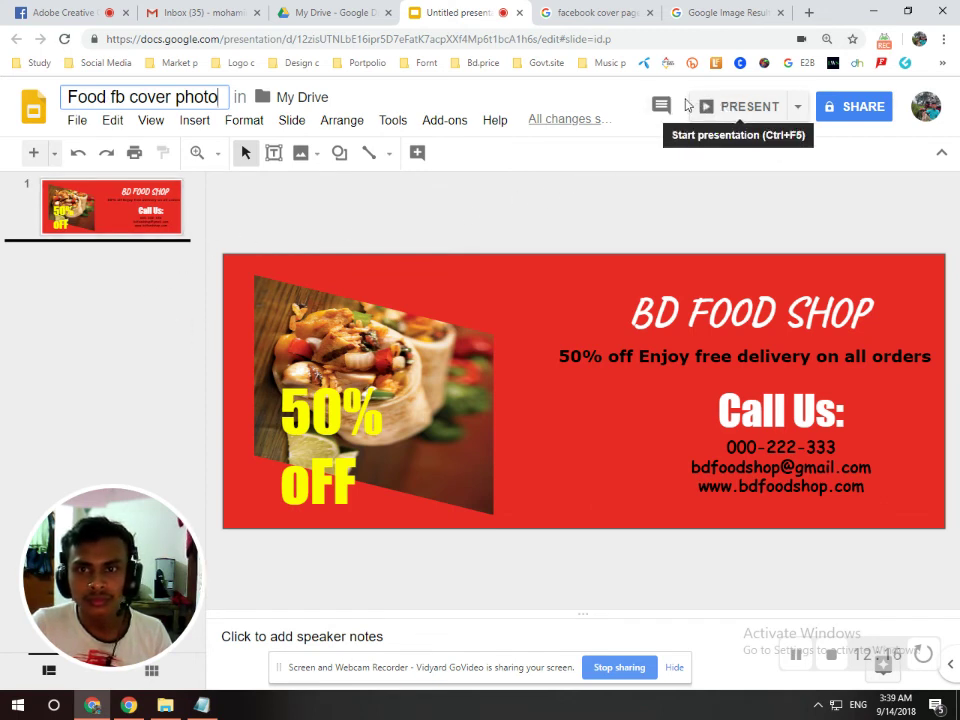
{"action": "left_click", "coordinate": [77, 120]}
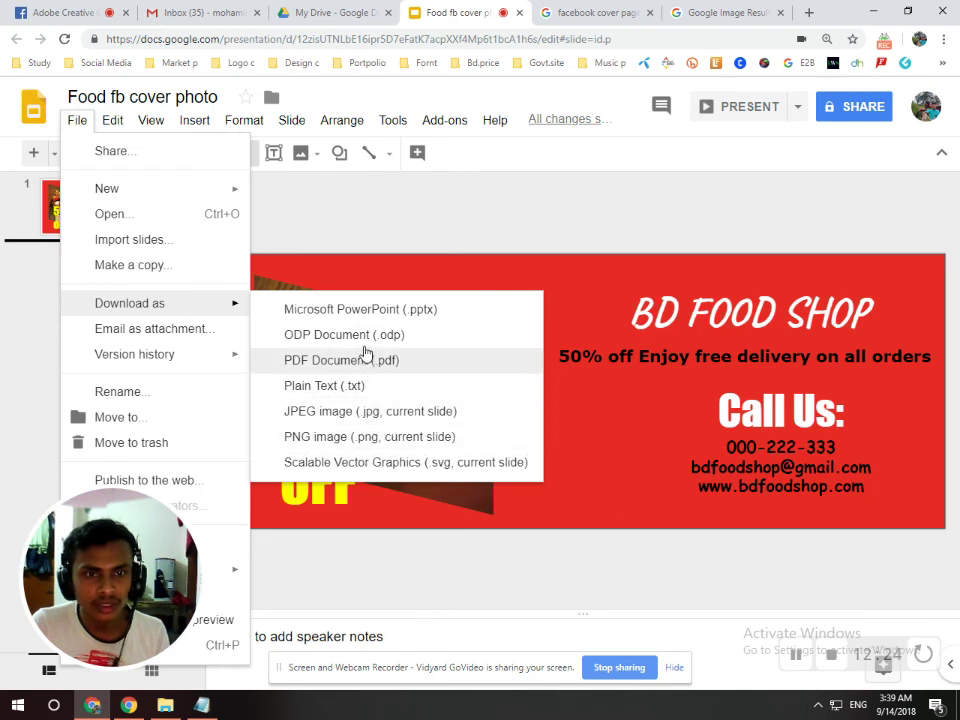
- Download the current slide as a JPEG and open 'Food fb cover photo (1).jpg'
{"action": "left_click", "coordinate": [385, 411]}
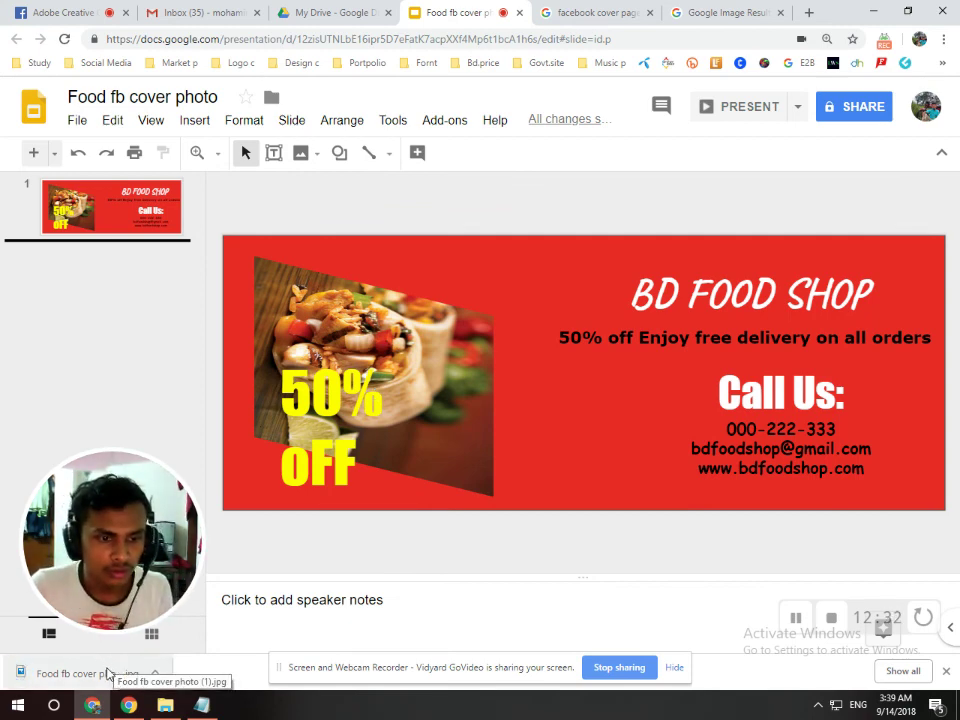
{"action": "left_click", "coordinate": [108, 673]}
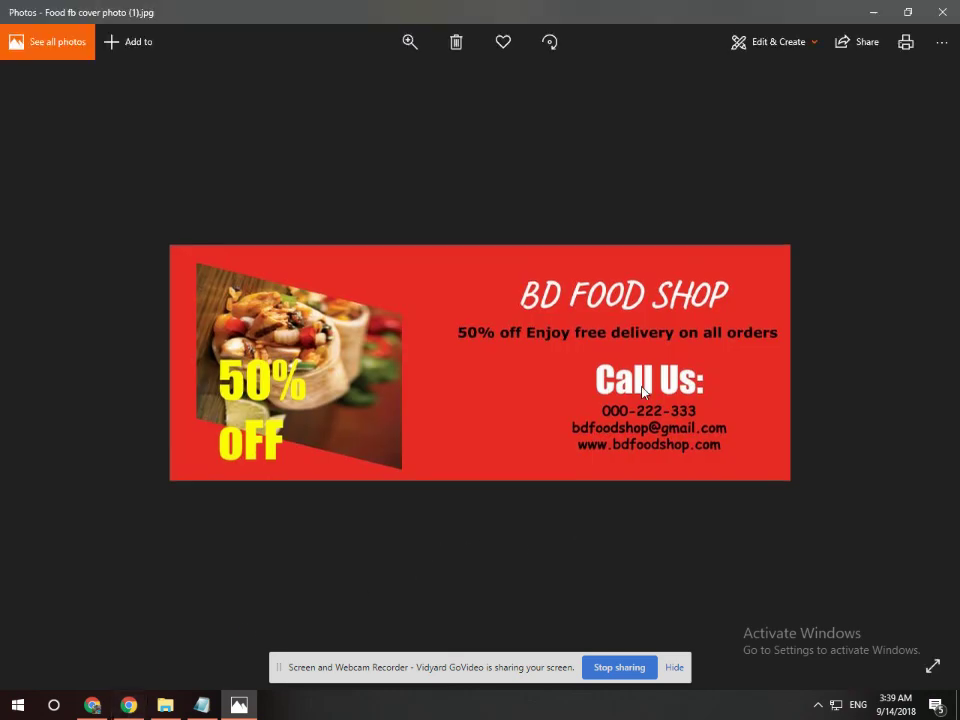
- Zoom in and out and pan across the exported banner in Photos to inspect it
{"action": "scroll", "coordinate": [551, 384], "scroll_direction": "up", "scroll_amount": 2}
{"action": "mouse_move", "coordinate": [551, 384]}
{"action": "left_mouse_down"}
{"action": "mouse_move", "coordinate": [341, 399]}
{"action": "mouse_move", "coordinate": [242, 379]}
{"action": "mouse_move", "coordinate": [479, 413]}
{"action": "left_mouse_up"}
{"action": "scroll", "coordinate": [479, 413], "scroll_direction": "down", "scroll_amount": 2}
{"action": "scroll", "coordinate": [470, 413], "scroll_direction": "up", "scroll_amount": 1}
{"action": "scroll", "coordinate": [470, 413], "scroll_direction": "up", "scroll_amount": 1}
{"action": "scroll", "coordinate": [470, 412], "scroll_direction": "down", "scroll_amount": 2}
{"action": "scroll", "coordinate": [478, 401], "scroll_direction": "up", "scroll_amount": 2}
{"action": "scroll", "coordinate": [478, 401], "scroll_direction": "down", "scroll_amount": 2}
- Close Photos to return to the Google Slides presentation
{"action": "left_click", "coordinate": [943, 11]}
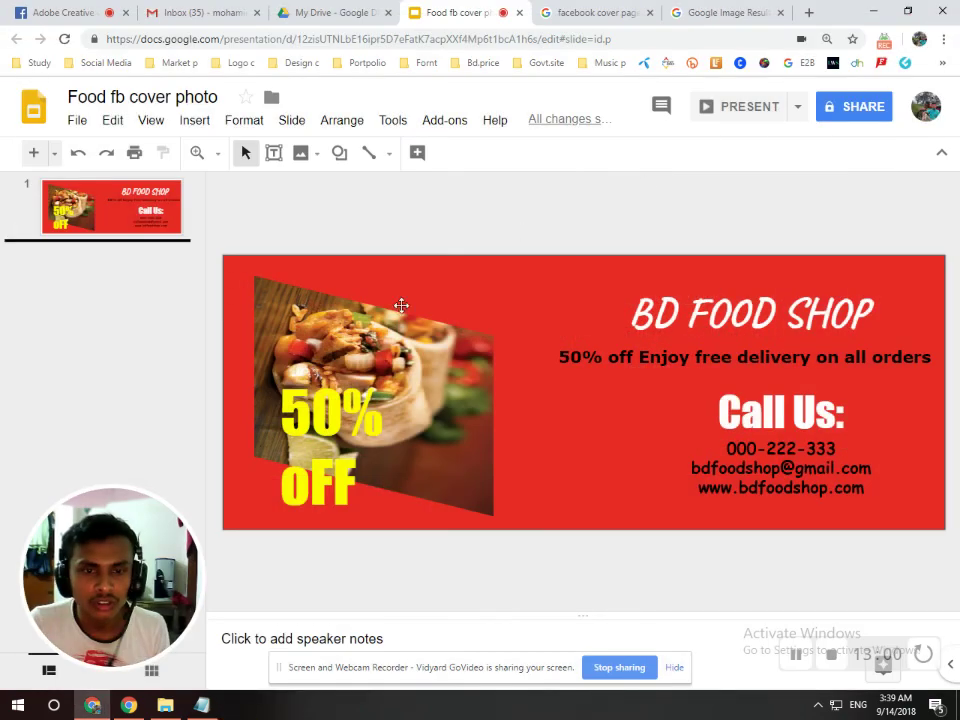